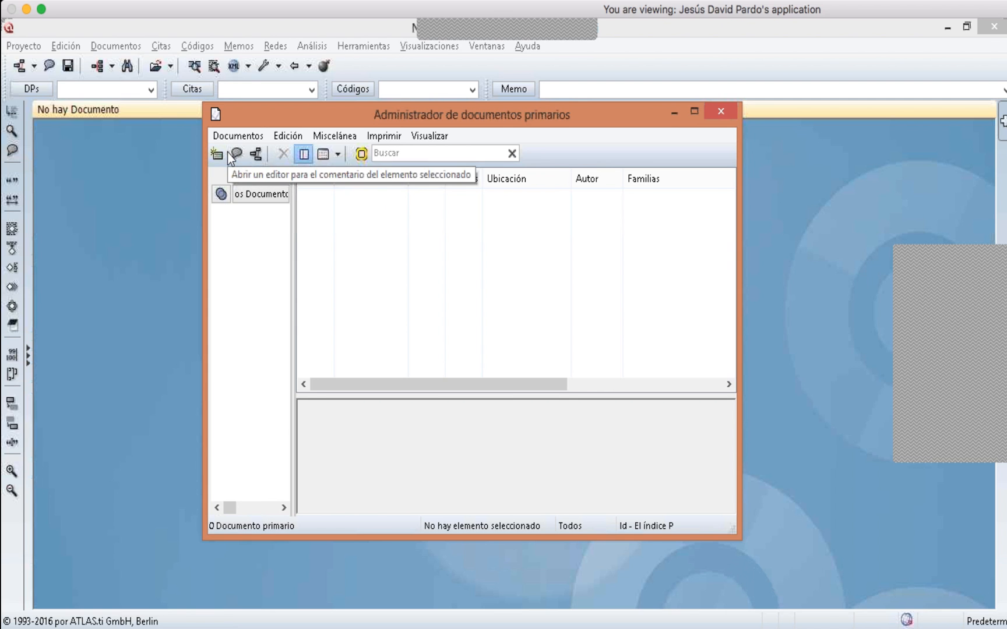
# - Start adding primary documents and browse to the Material sesión ATLAS.ti folder on the removable disk
pyautogui.click(239, 138)
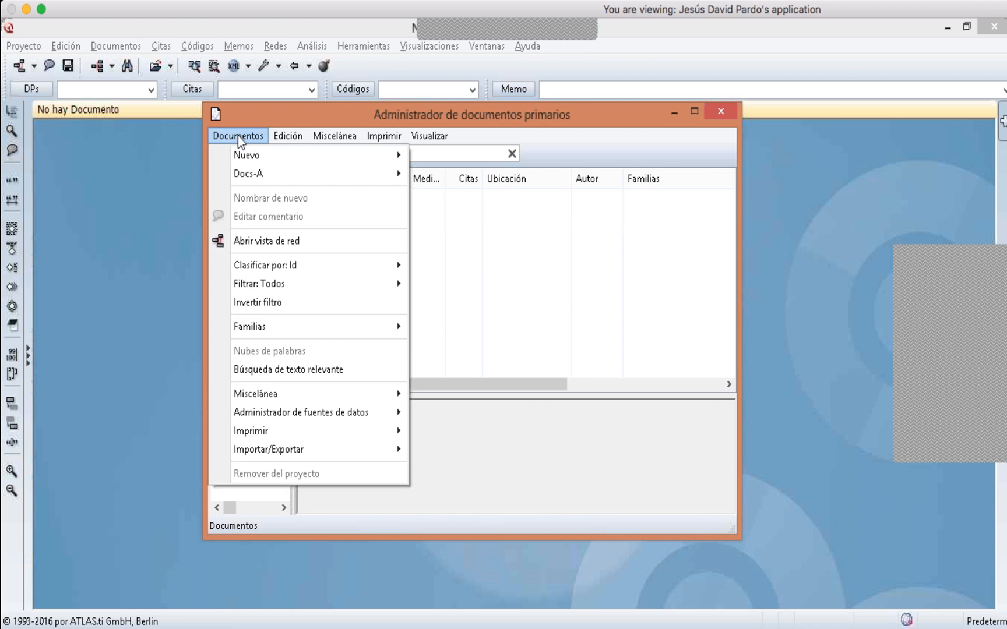
pyautogui.moveTo(250, 153)
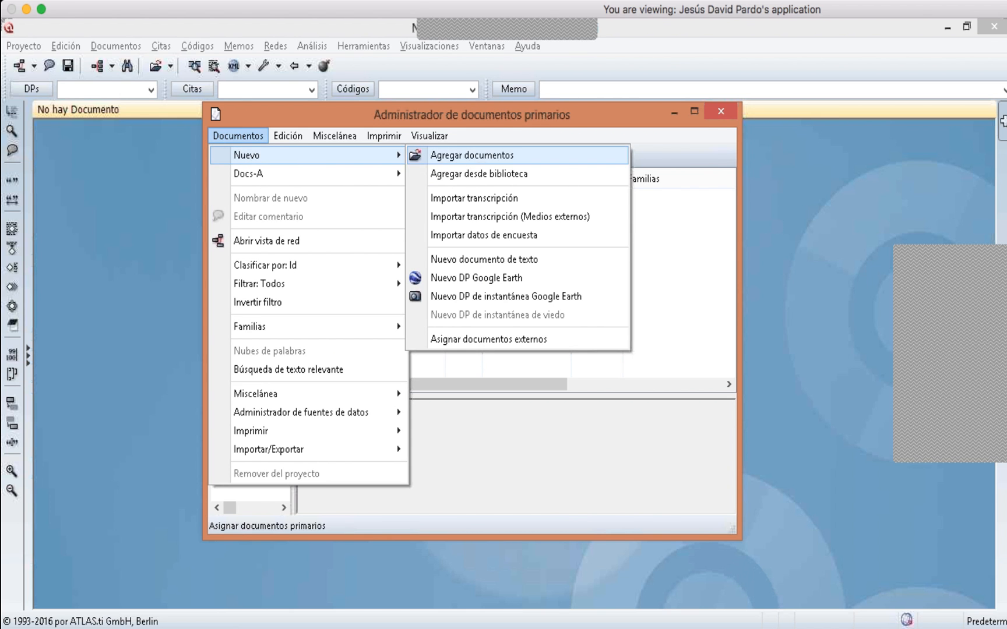
pyautogui.click(581, 156)
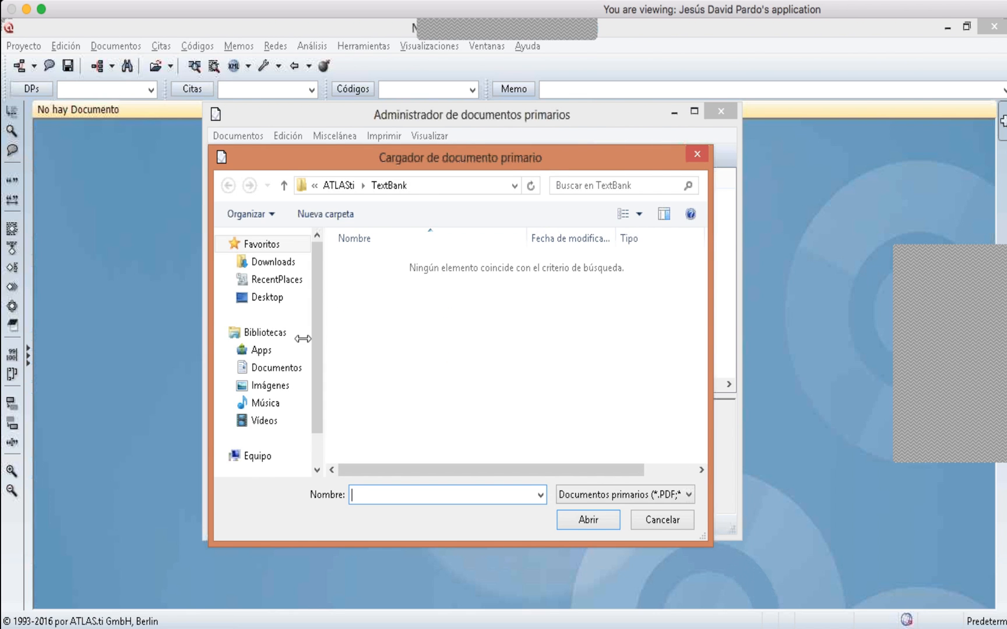
pyautogui.moveTo(320, 333); pyautogui.dragTo(314, 387)
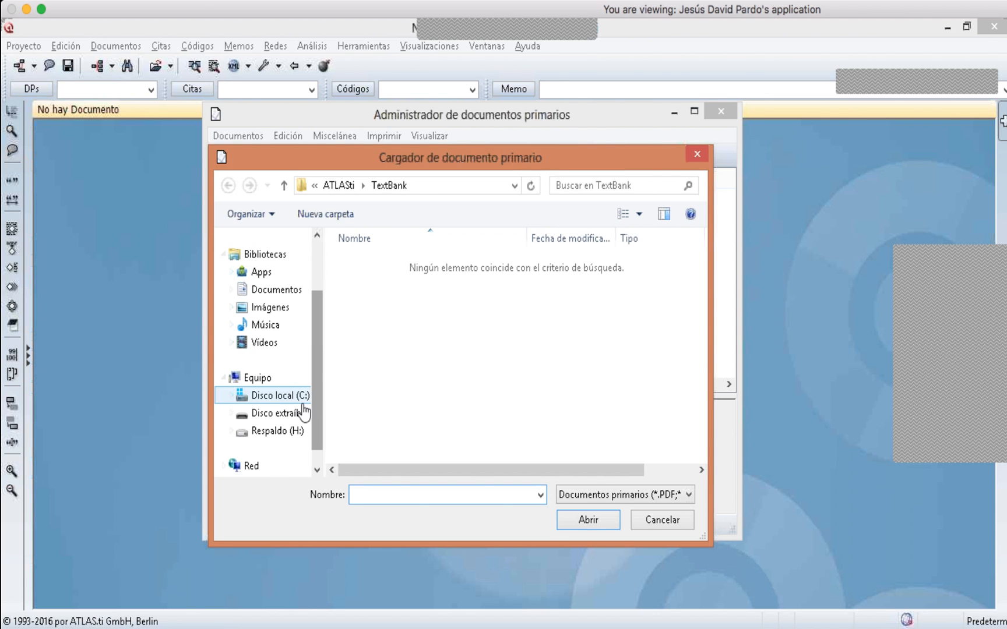
pyautogui.click(323, 412)
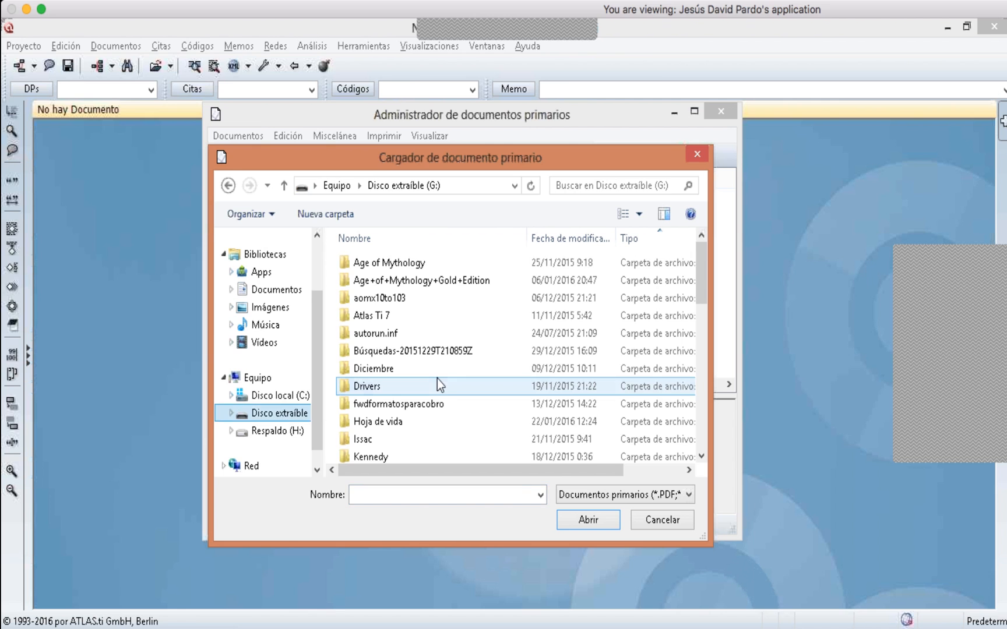
pyautogui.click(437, 381)
pyautogui.scroll(-4, 696, 308)
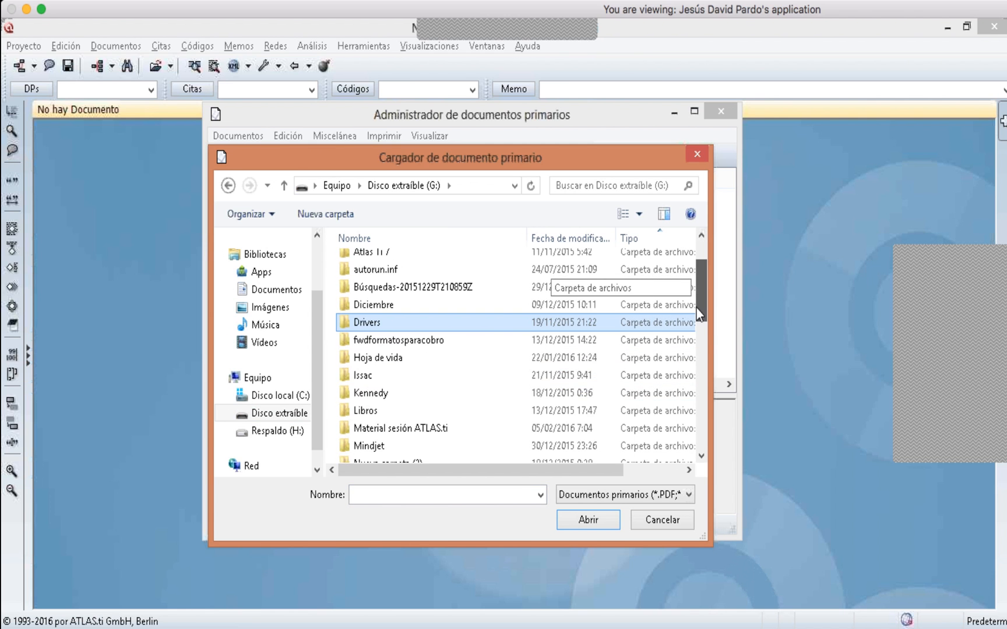
pyautogui.click(439, 295)
pyautogui.doubleClick(439, 295)
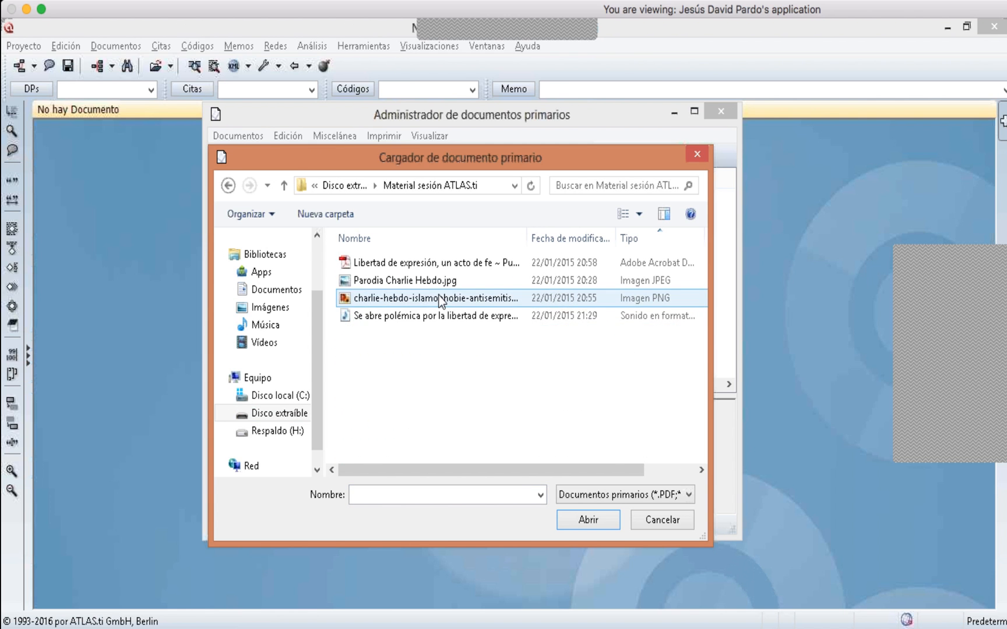
# - Widen the file name column and inspect the PDF, image and audio files in the folder
pyautogui.moveTo(462, 162); pyautogui.dragTo(309, 129)
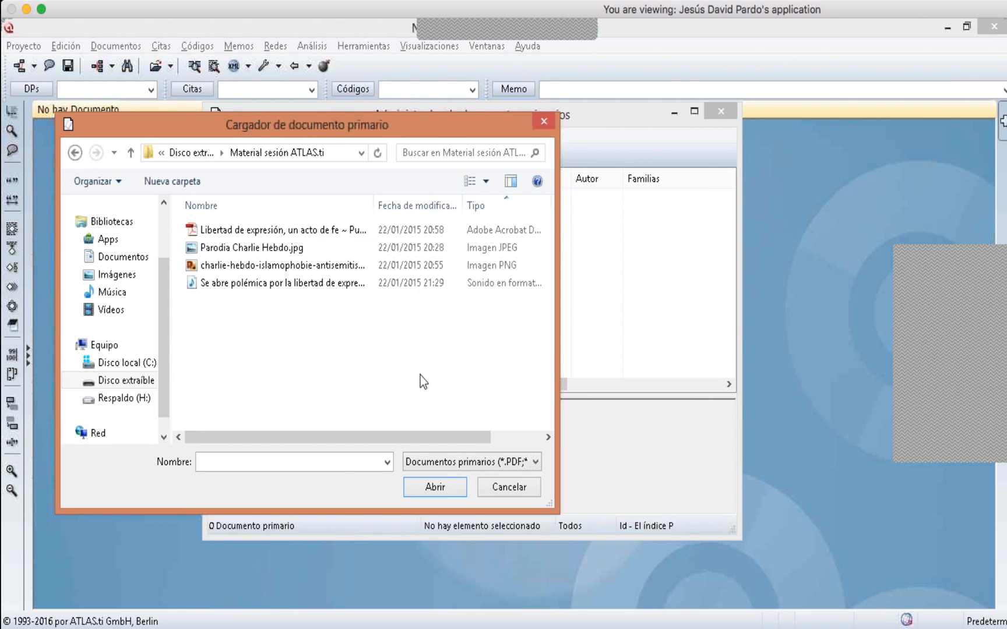
pyautogui.doubleClick(374, 205)
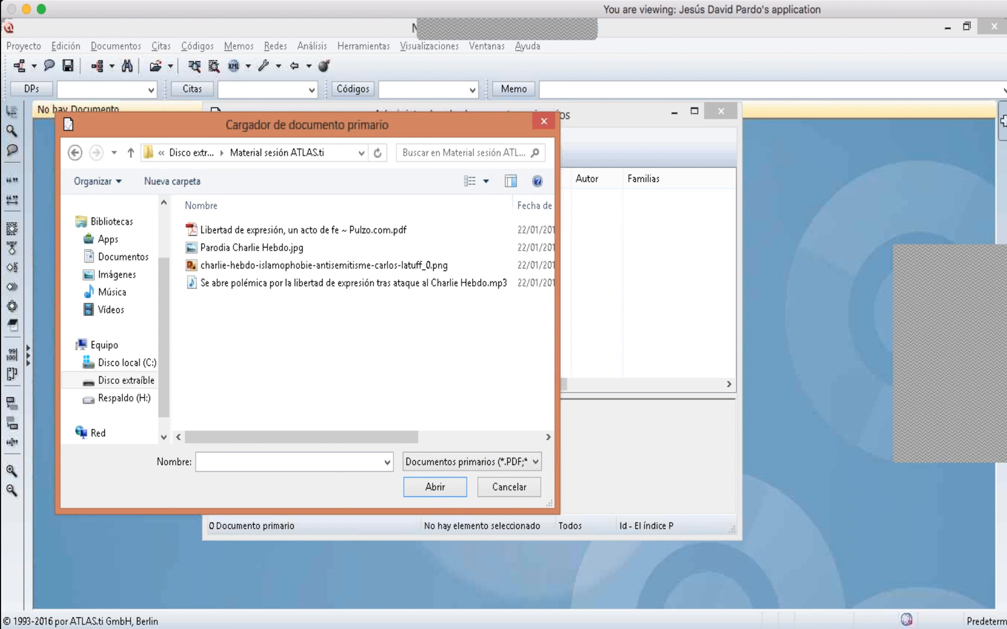
pyautogui.click(295, 233)
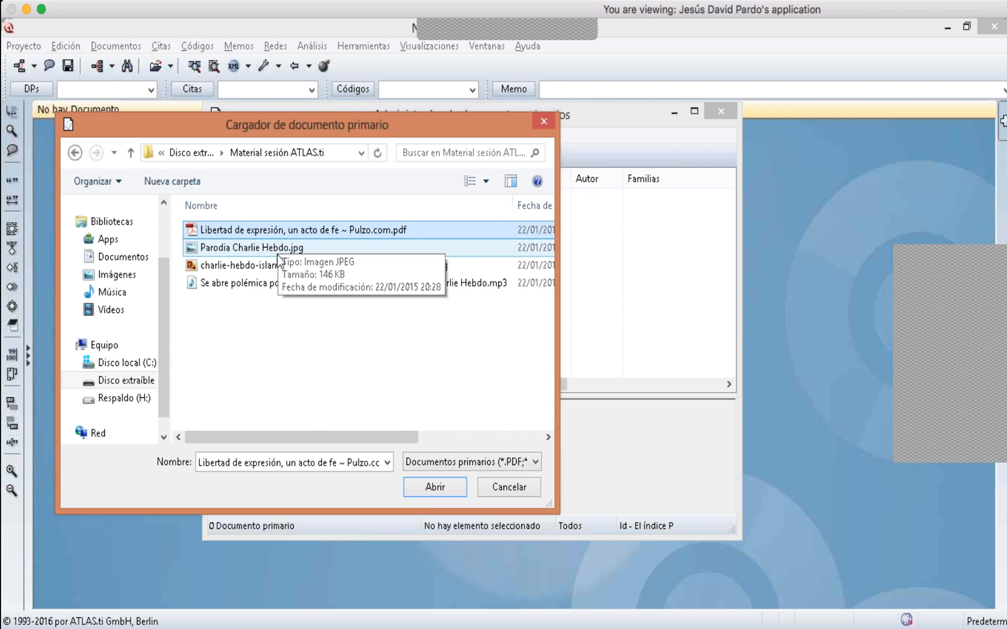
pyautogui.click(278, 254)
pyautogui.click(323, 283)
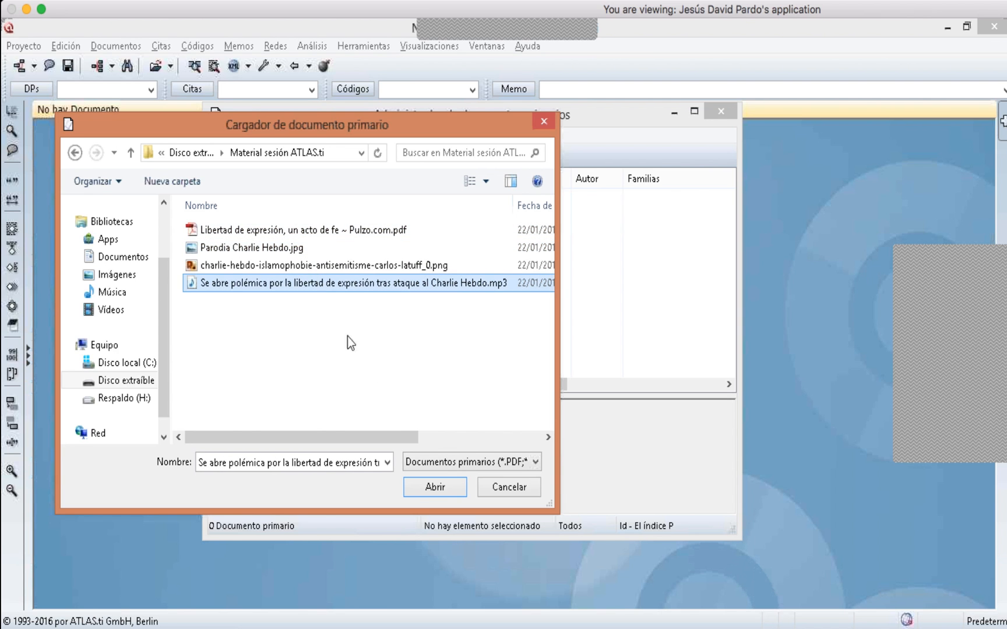
# - Examine the supported file types in the document type list
pyautogui.click(425, 467)
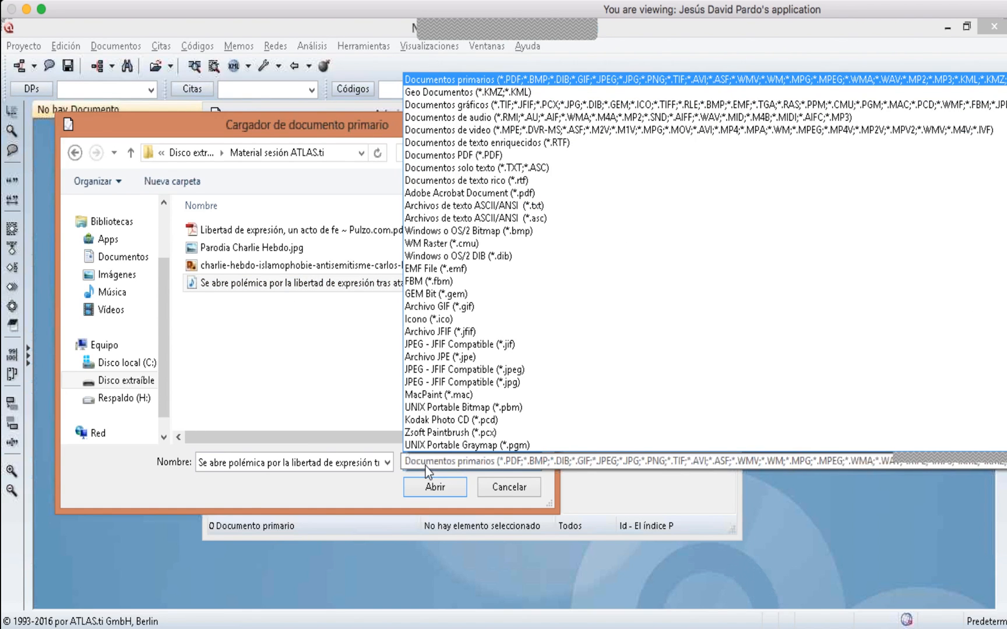
pyautogui.click(346, 398)
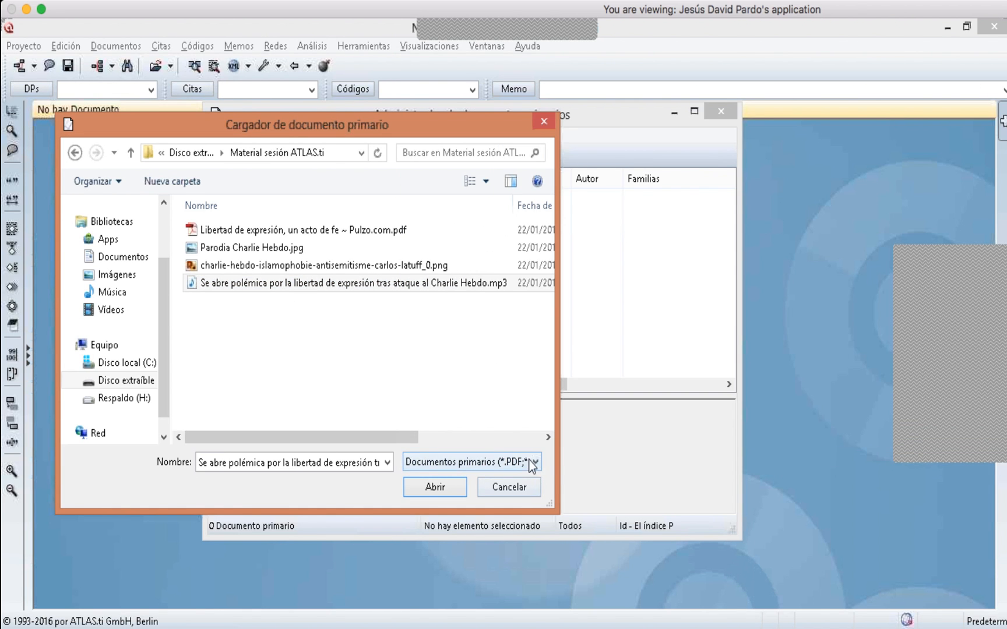
pyautogui.click(531, 466)
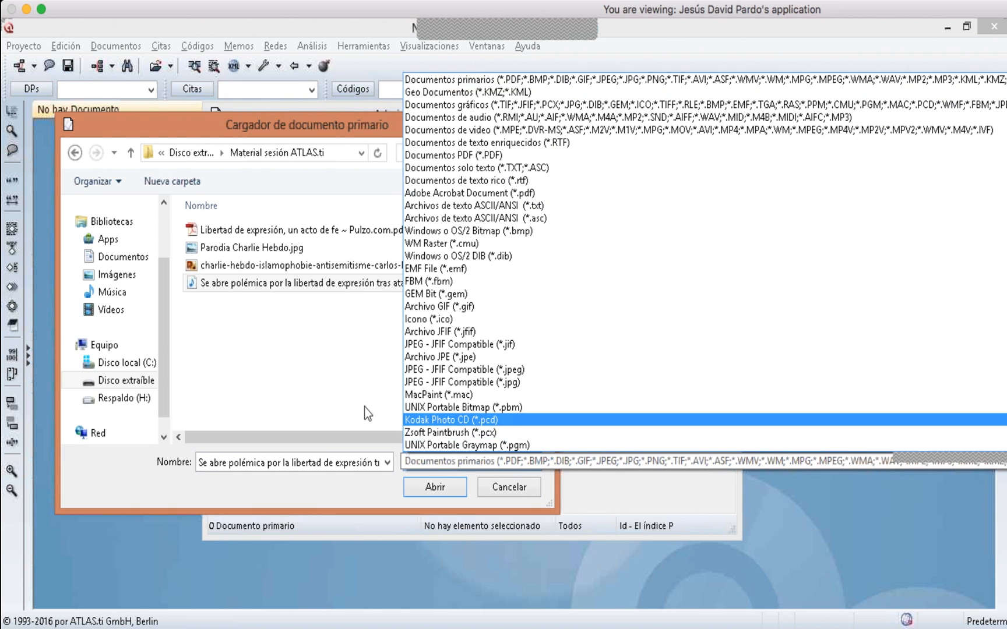
pyautogui.click(364, 407)
pyautogui.click(530, 463)
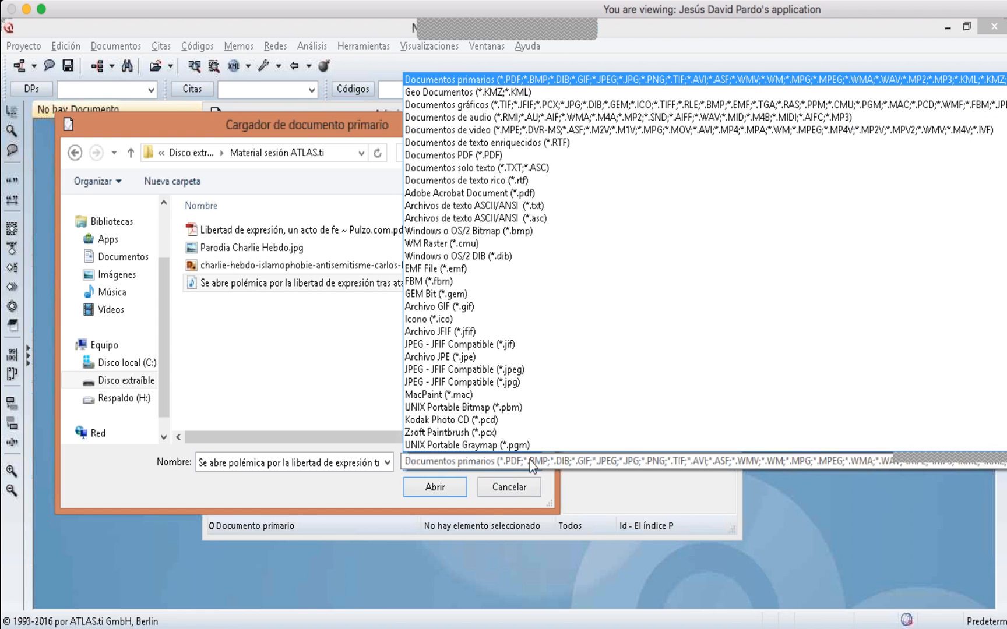
pyautogui.click(336, 407)
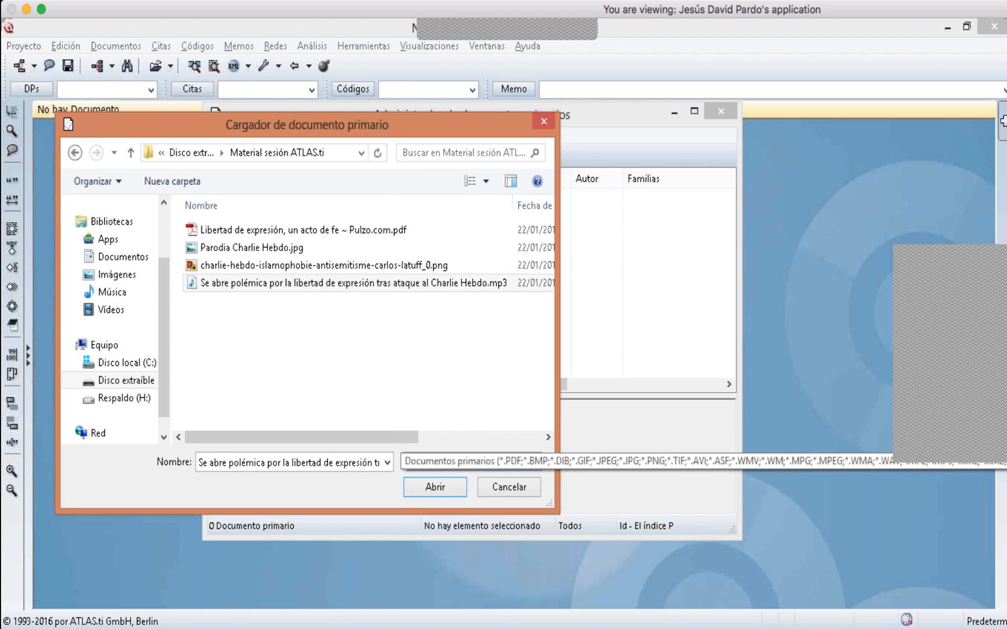
pyautogui.click(524, 467)
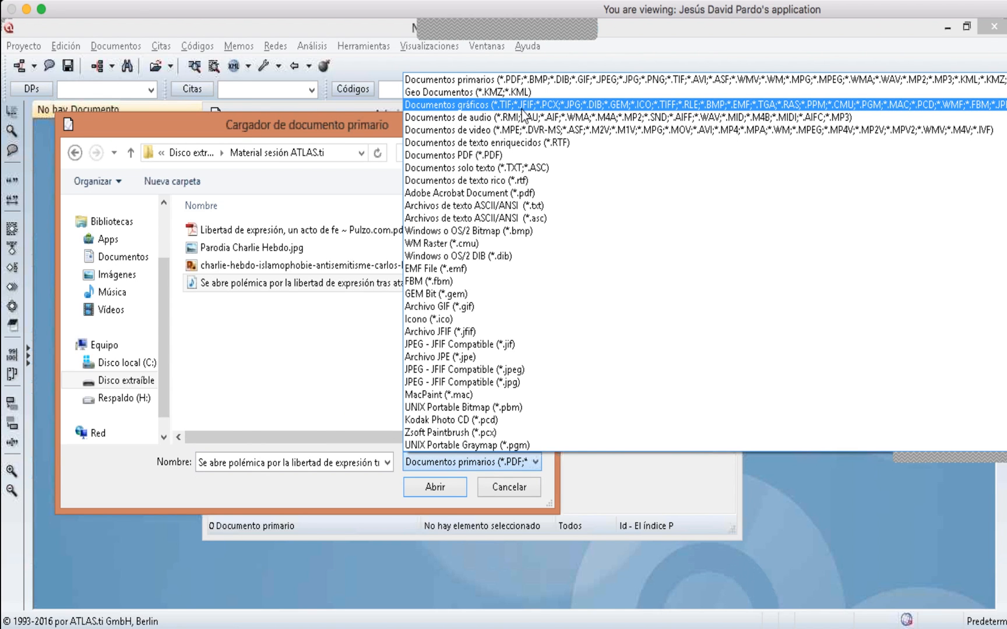
pyautogui.scroll(-3, 523, 114)
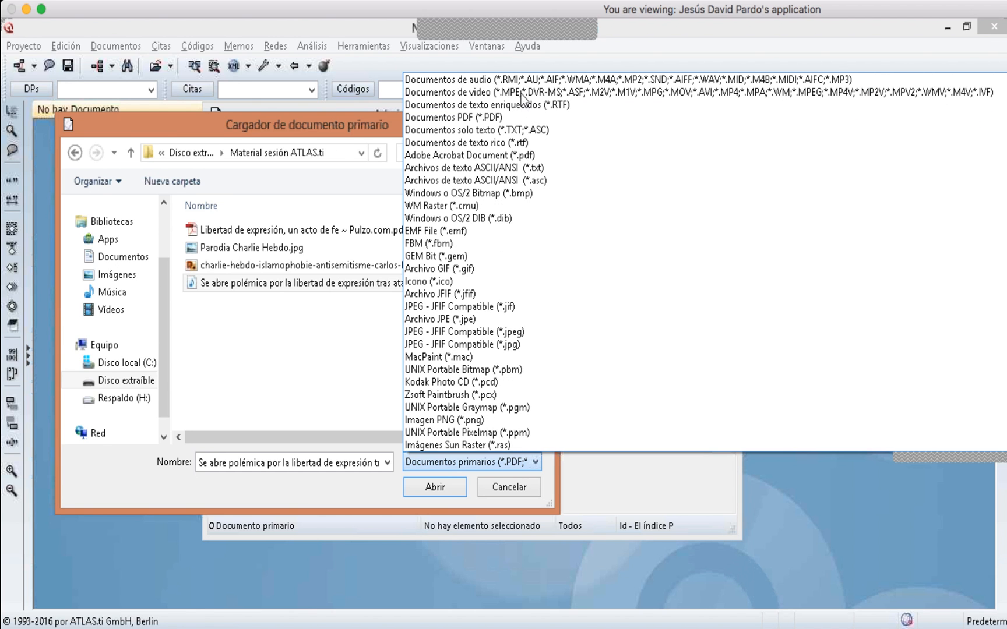
pyautogui.scroll(3, 525, 90)
pyautogui.scroll(-1, 523, 91)
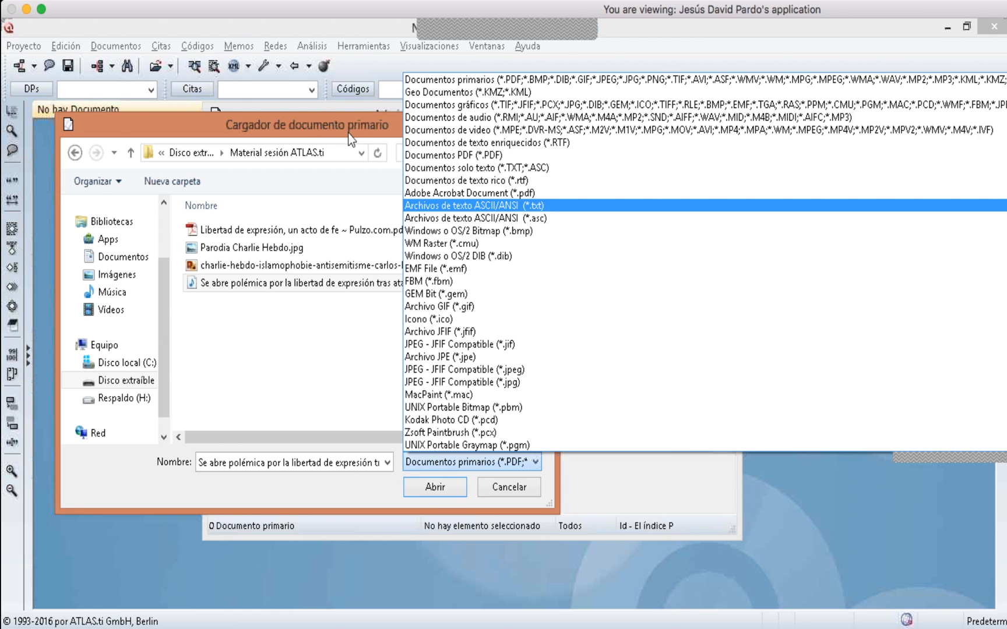
pyautogui.click(349, 139)
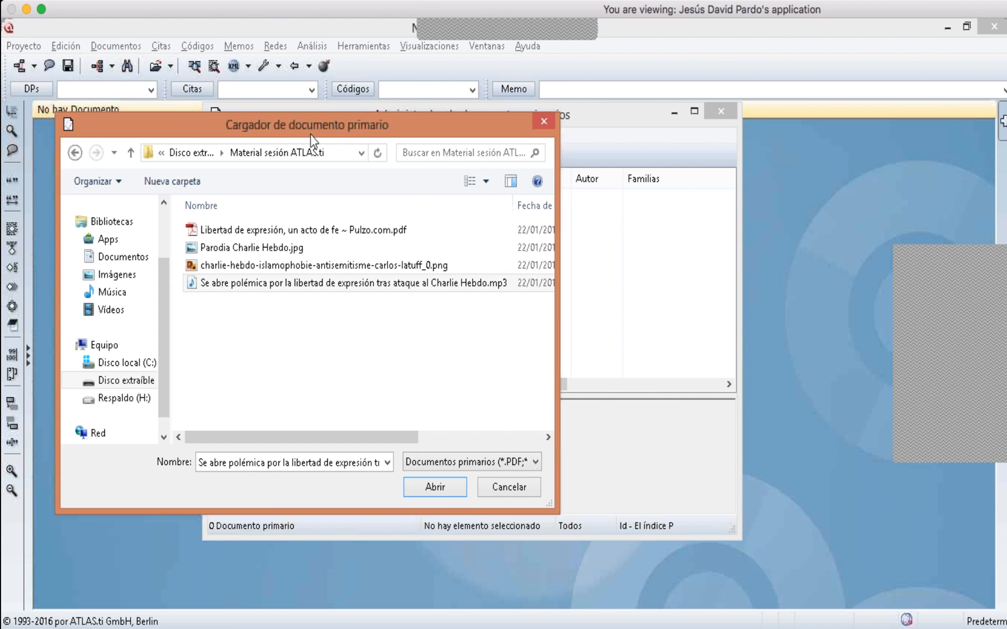
# - Add the file Libertad de expresión, un acto de fe ~ Pulzo.com.pdf as a primary document
pyautogui.moveTo(311, 135); pyautogui.dragTo(593, 188)
pyautogui.click(535, 285)
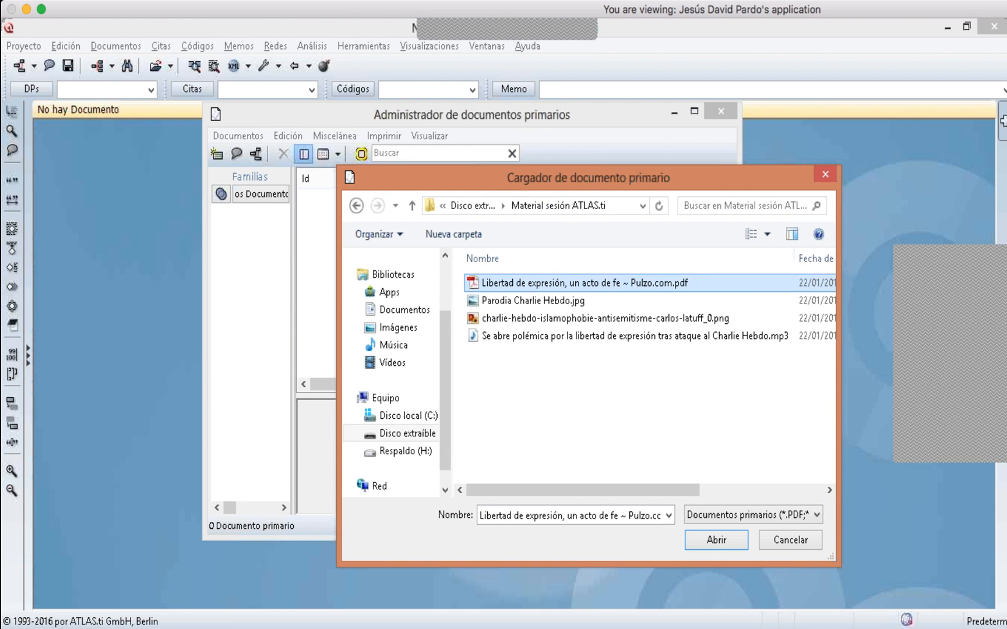
pyautogui.click(721, 538)
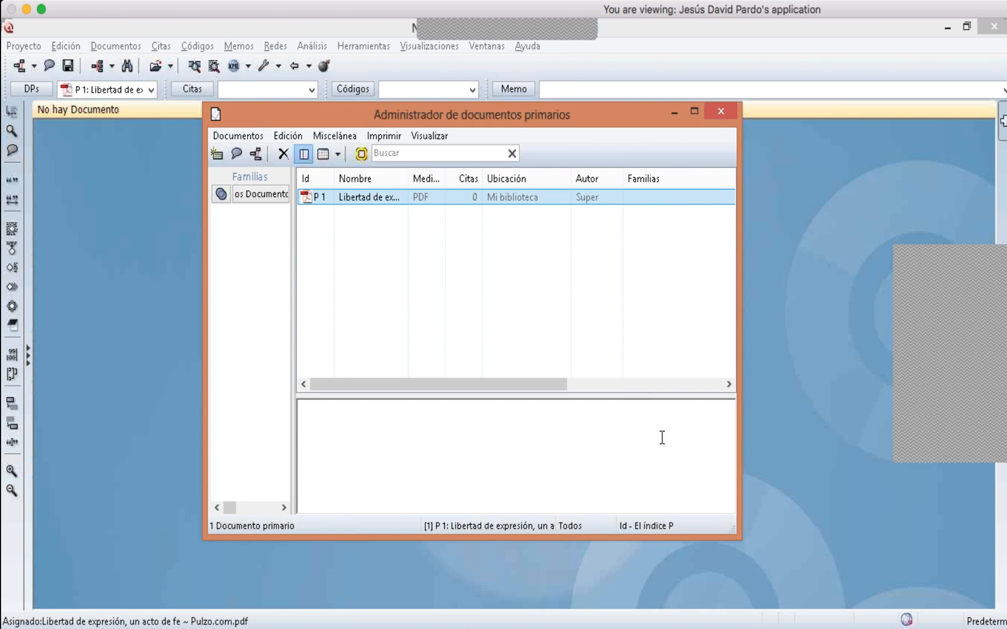
# - Open primary document P 1 in the viewer and close the primary documents manager
pyautogui.click(383, 198)
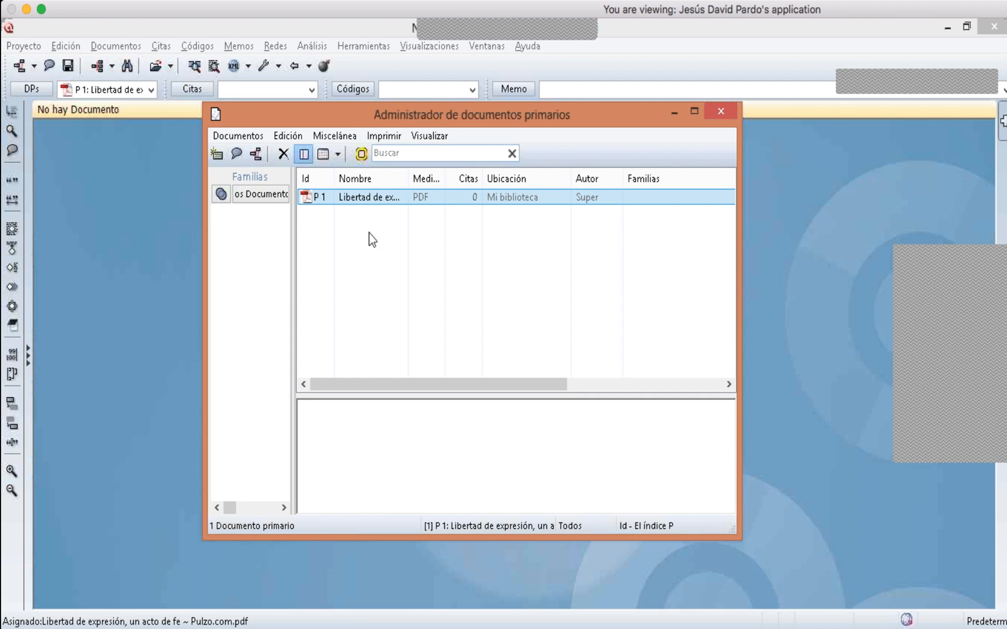
pyautogui.doubleClick(358, 201)
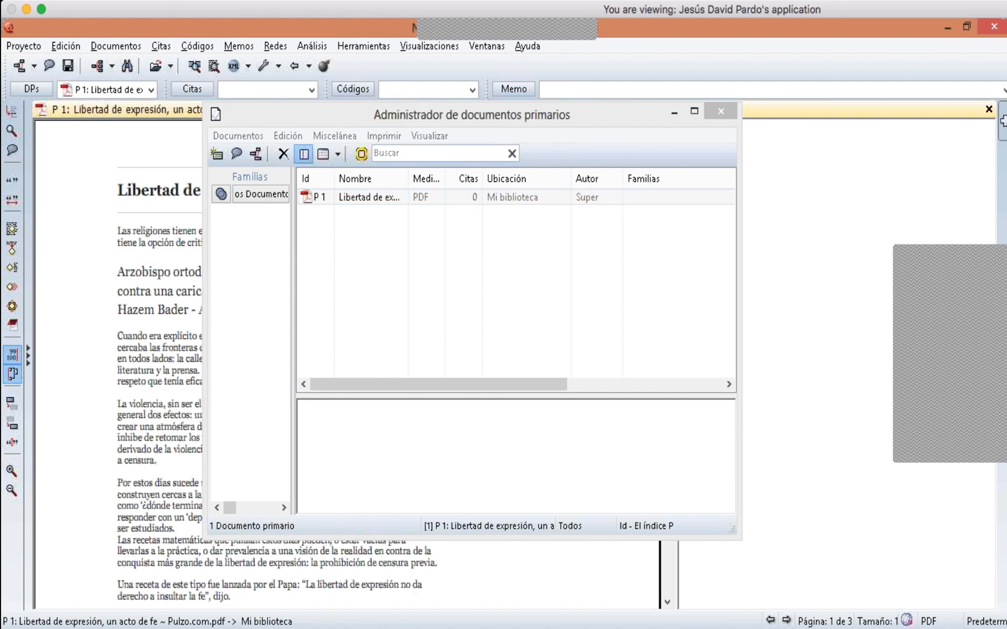
pyautogui.moveTo(420, 116); pyautogui.dragTo(585, 142)
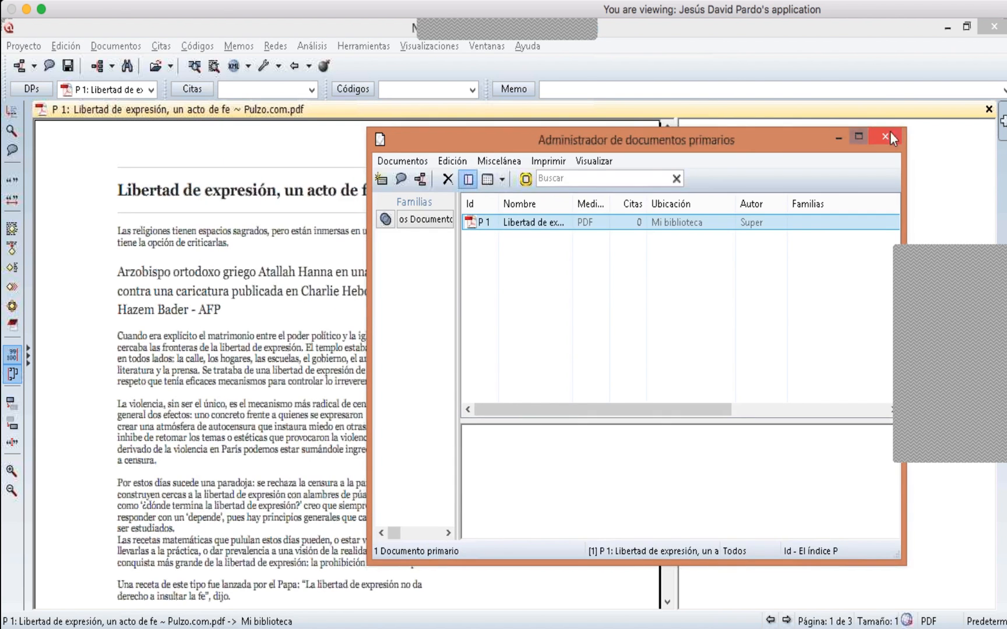
pyautogui.click(890, 137)
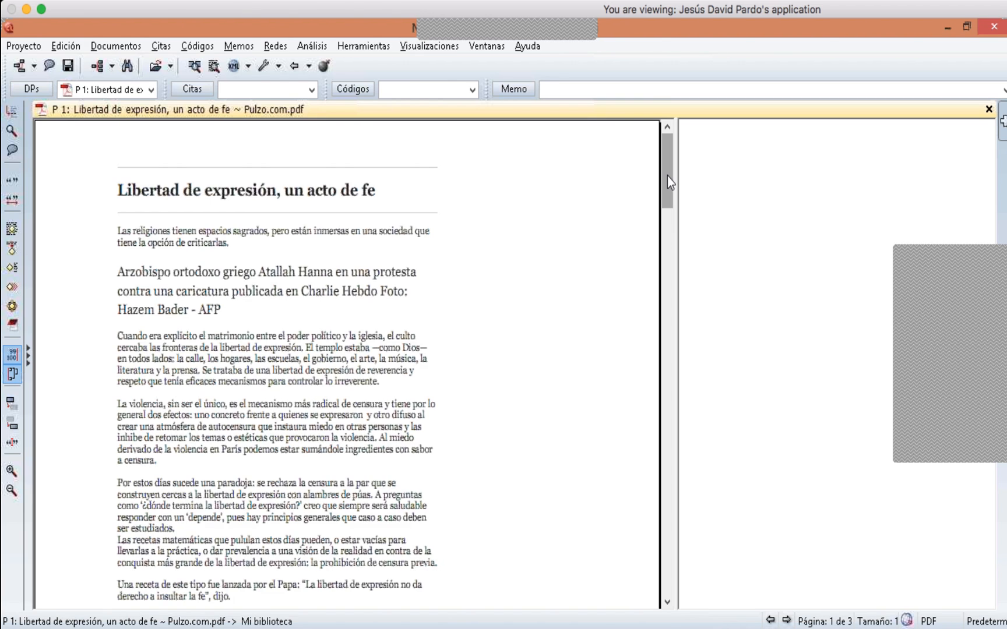
# - Scroll through the loaded PDF document to review its text and cartoons
pyautogui.moveTo(667, 182); pyautogui.dragTo(612, 175)
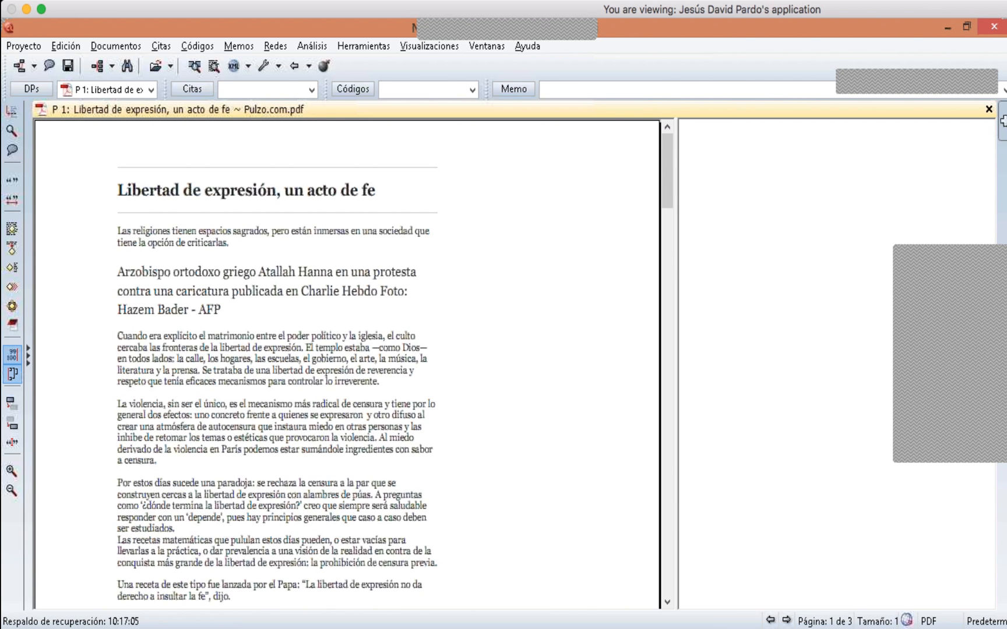
pyautogui.click(933, 251)
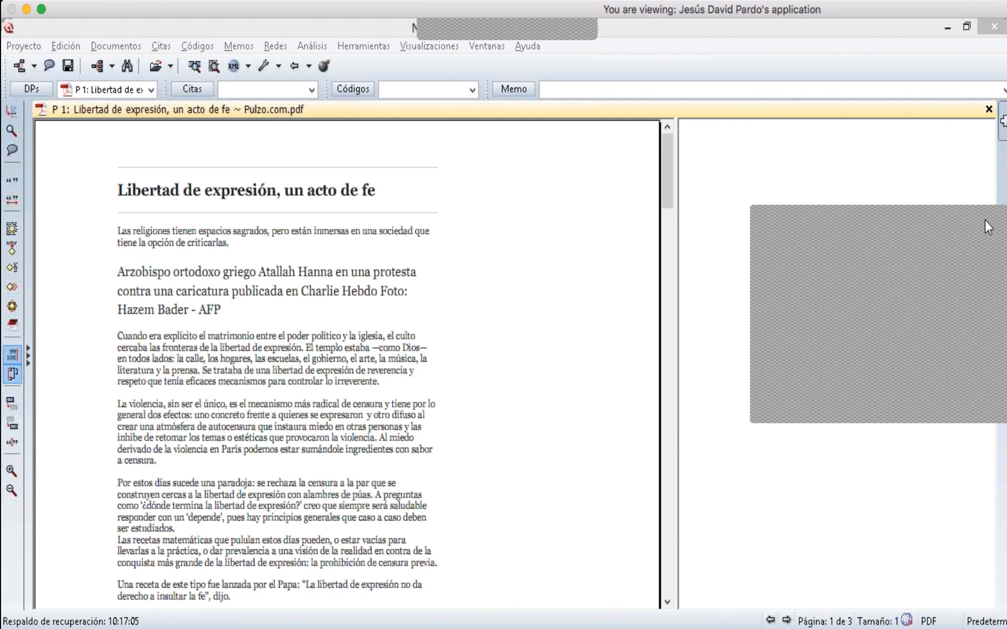
pyautogui.click(467, 240)
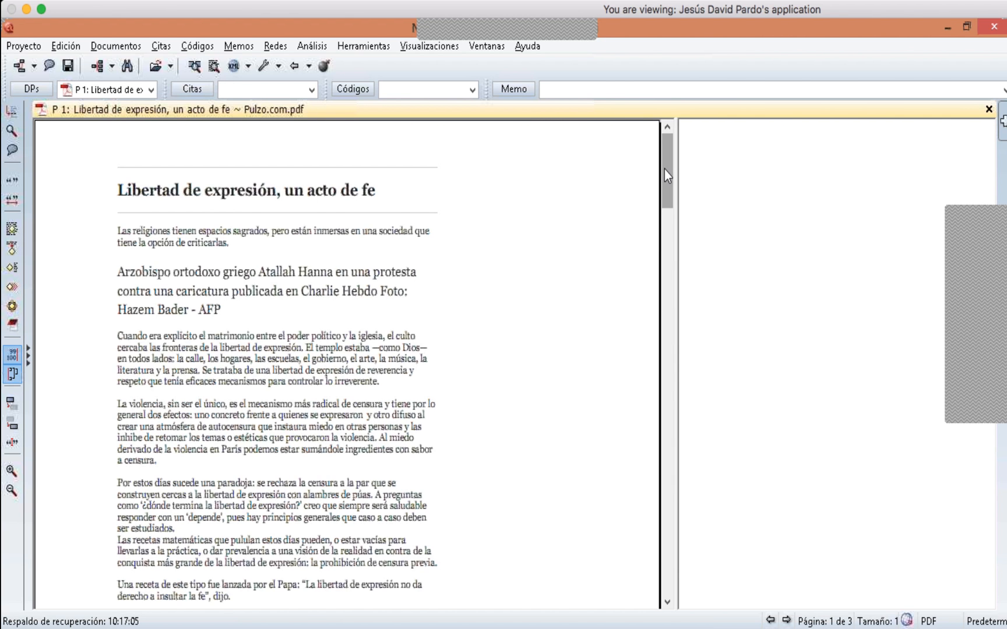
pyautogui.scroll(-5, 661, 188)
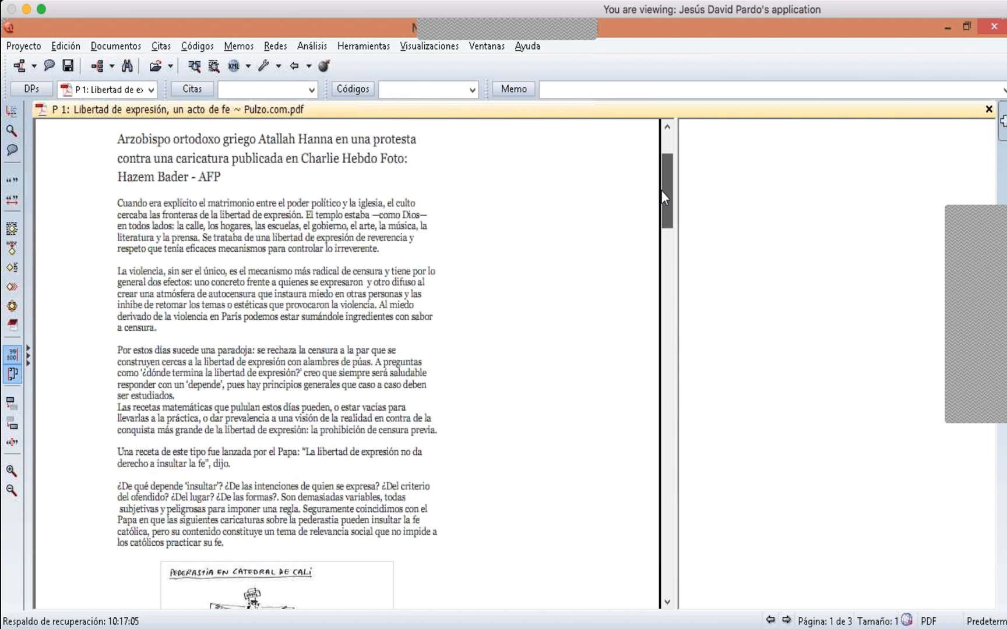
pyautogui.scroll(5, 661, 189)
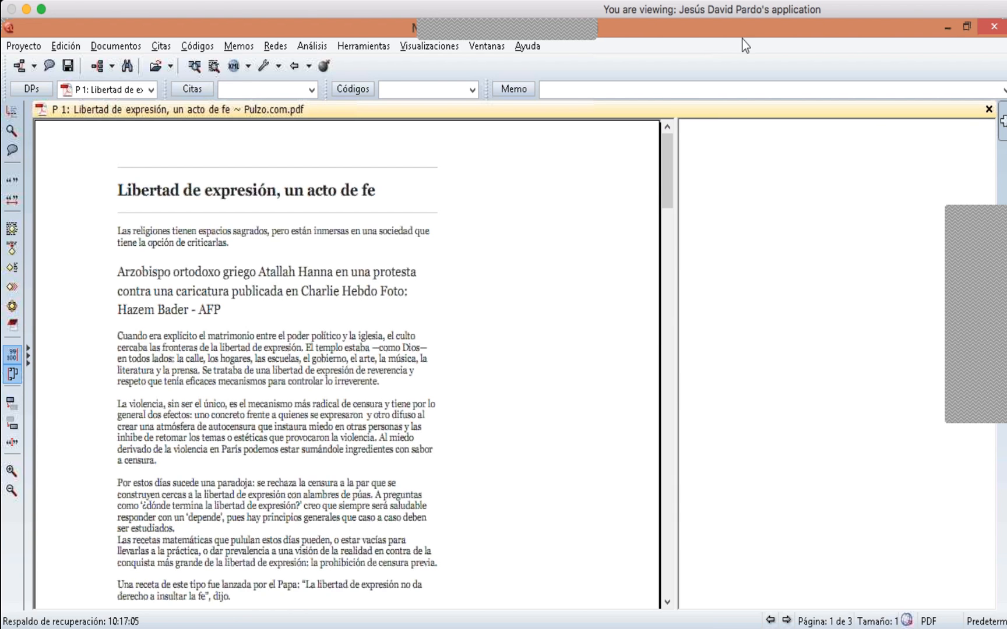
pyautogui.click(993, 219)
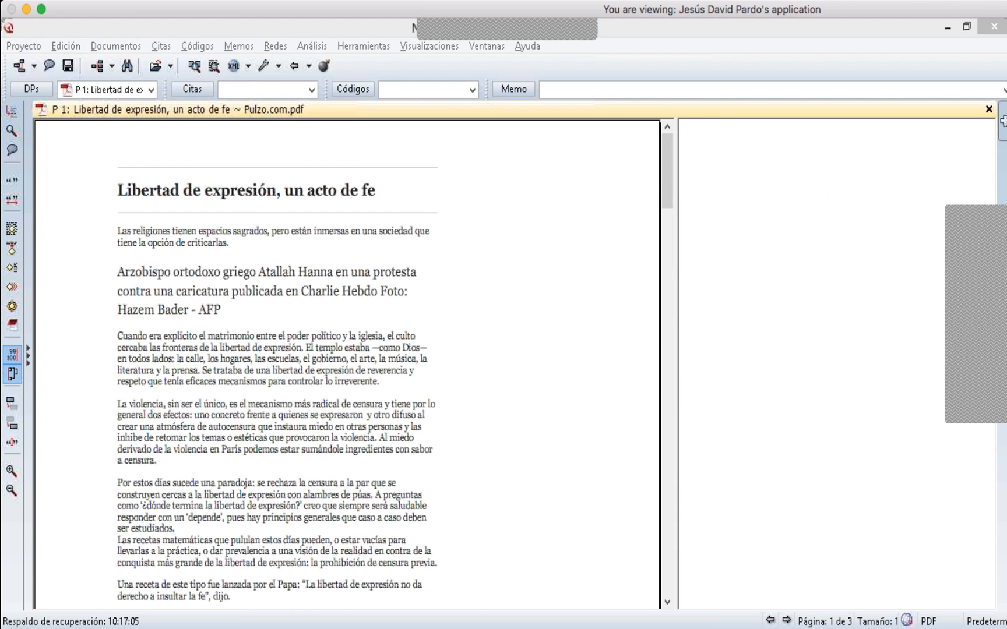
pyautogui.moveTo(993, 219); pyautogui.dragTo(762, 220)
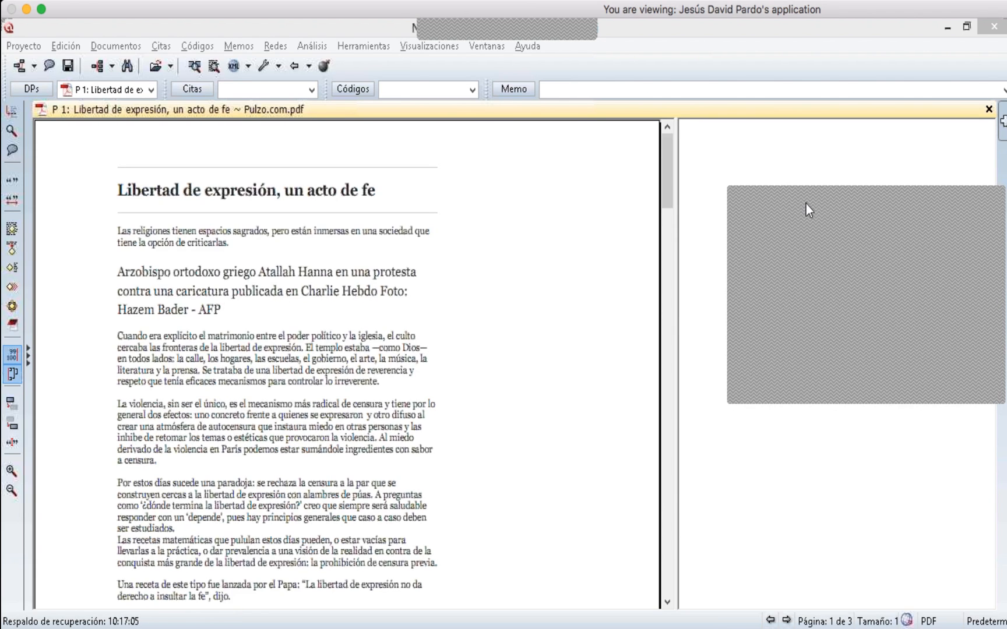
pyautogui.click(214, 192)
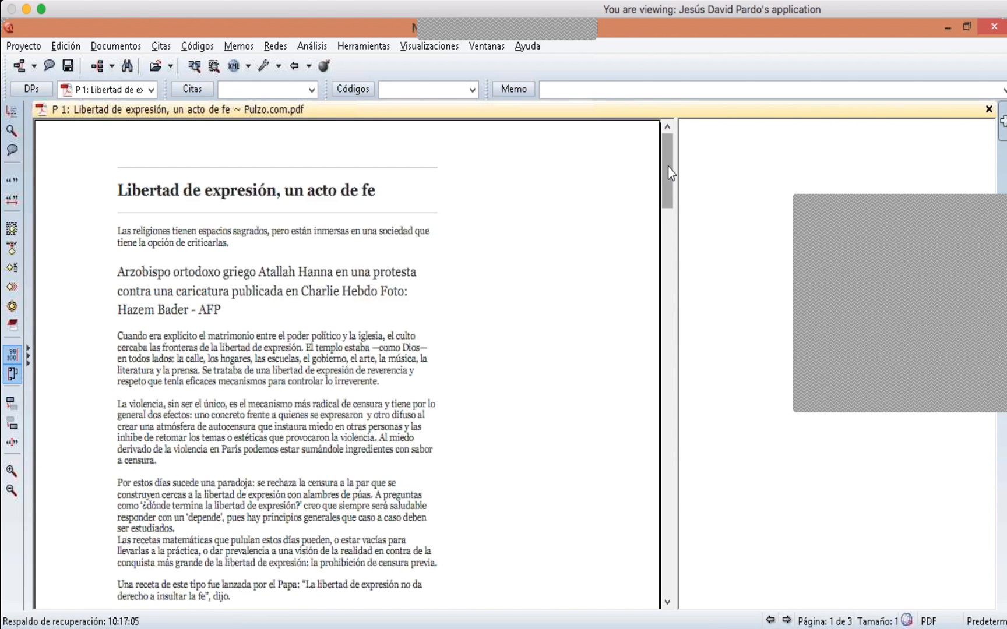
pyautogui.moveTo(668, 166); pyautogui.dragTo(658, 445)
pyautogui.moveTo(687, 202); pyautogui.dragTo(659, 280)
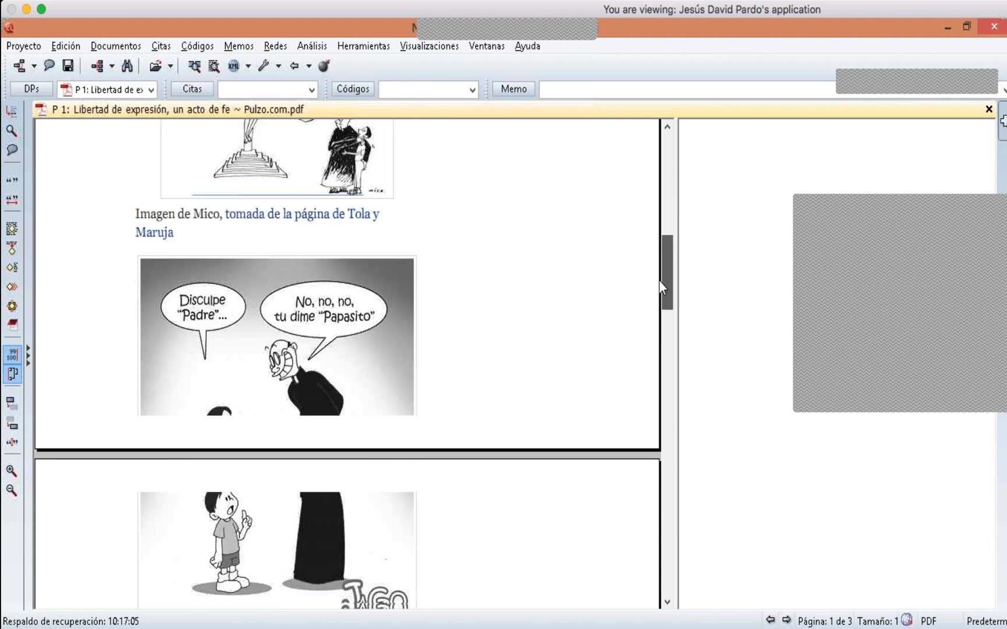
# - Keep scrolling the PDF document up and down to review its cartoons and text, widening its display pane
pyautogui.scroll(-10, 659, 281)
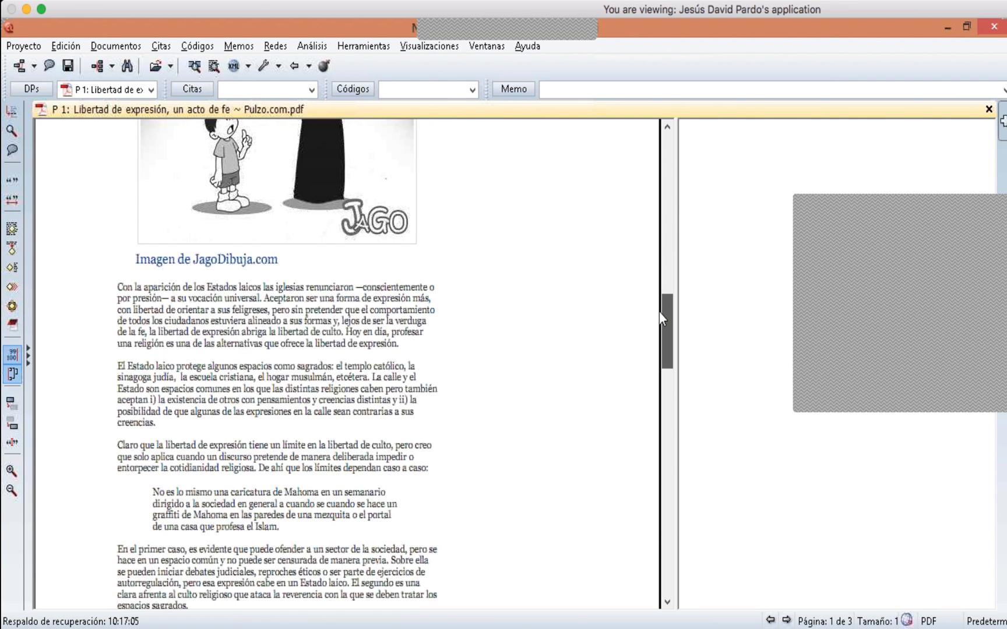
pyautogui.moveTo(659, 312); pyautogui.dragTo(663, 232)
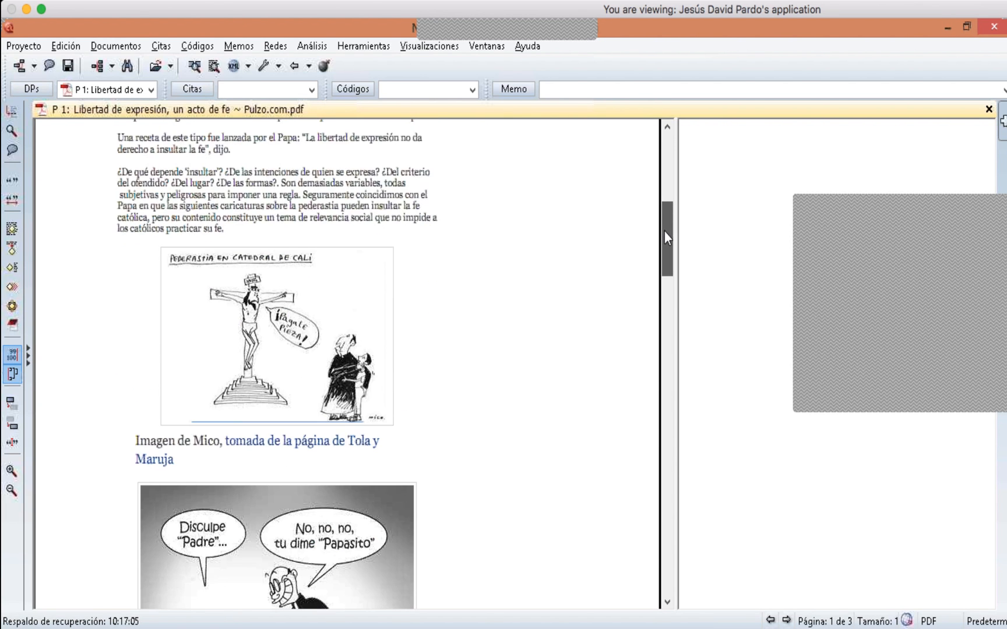
pyautogui.scroll(-2, 663, 232)
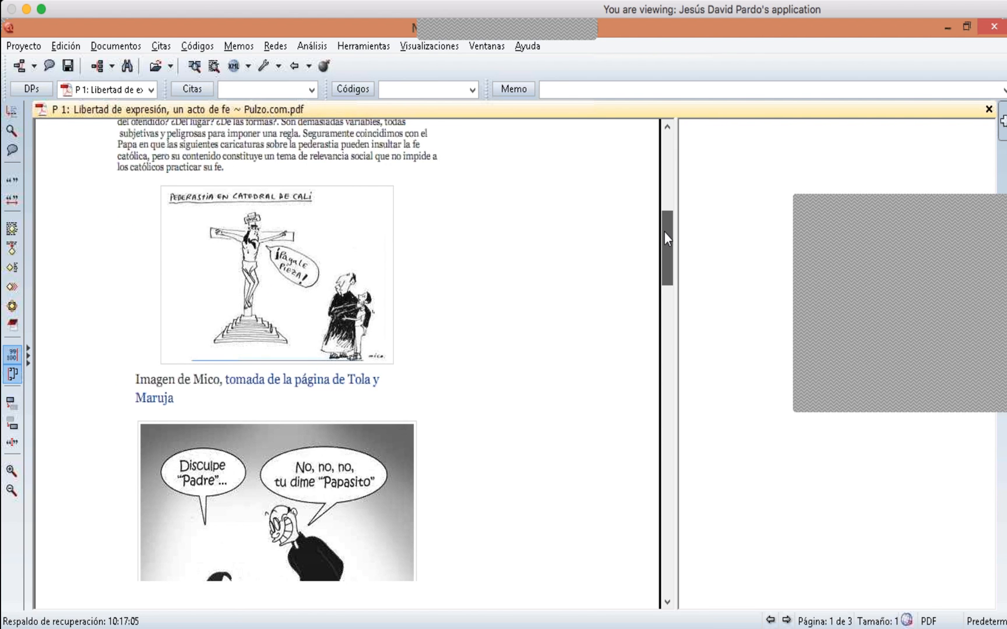
pyautogui.moveTo(665, 234); pyautogui.dragTo(664, 500)
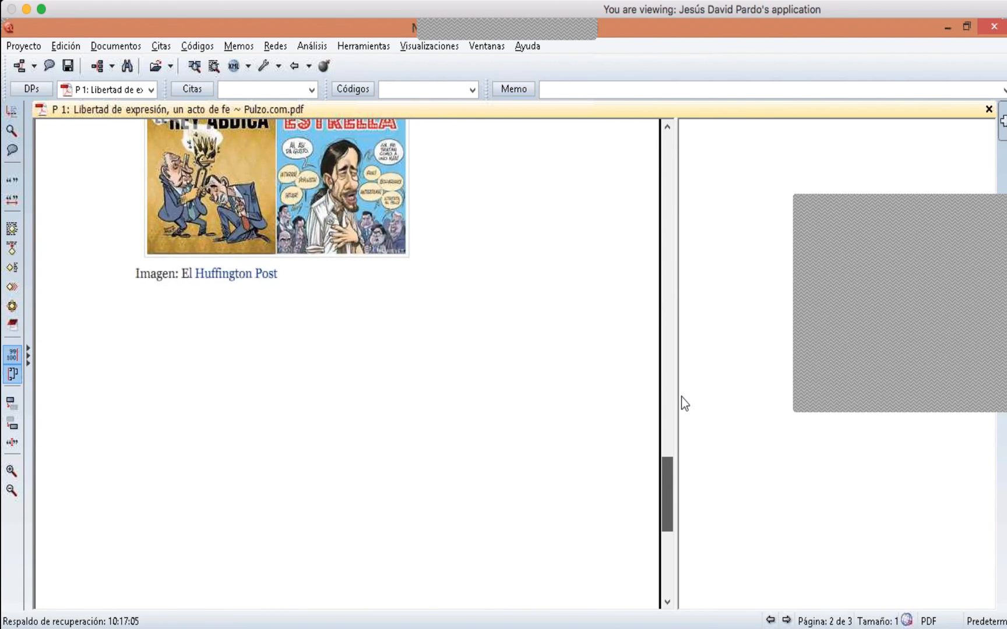
pyautogui.moveTo(681, 396); pyautogui.dragTo(731, 168)
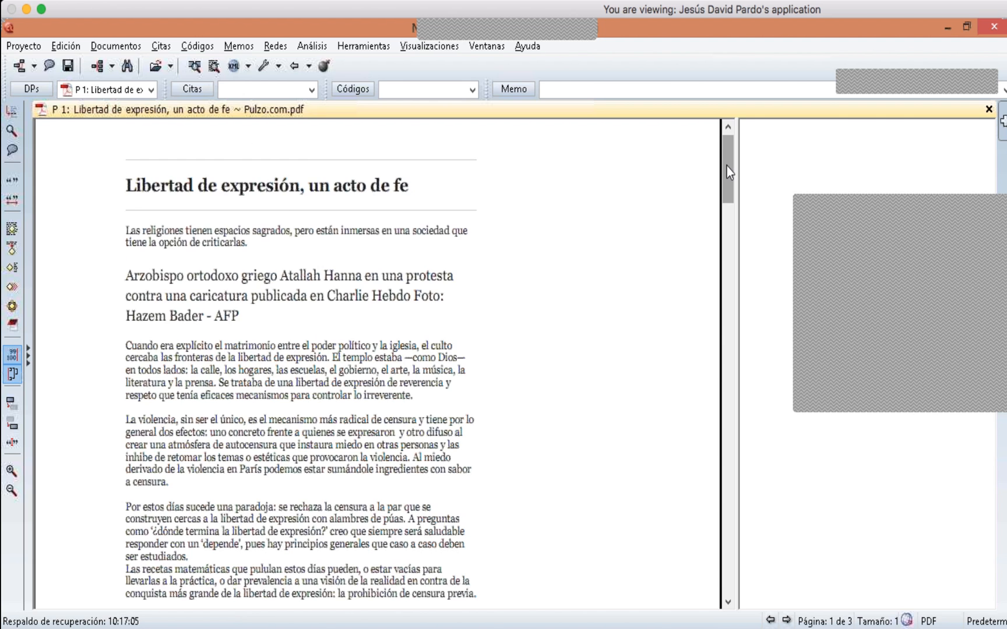
pyautogui.scroll(-1, 727, 170)
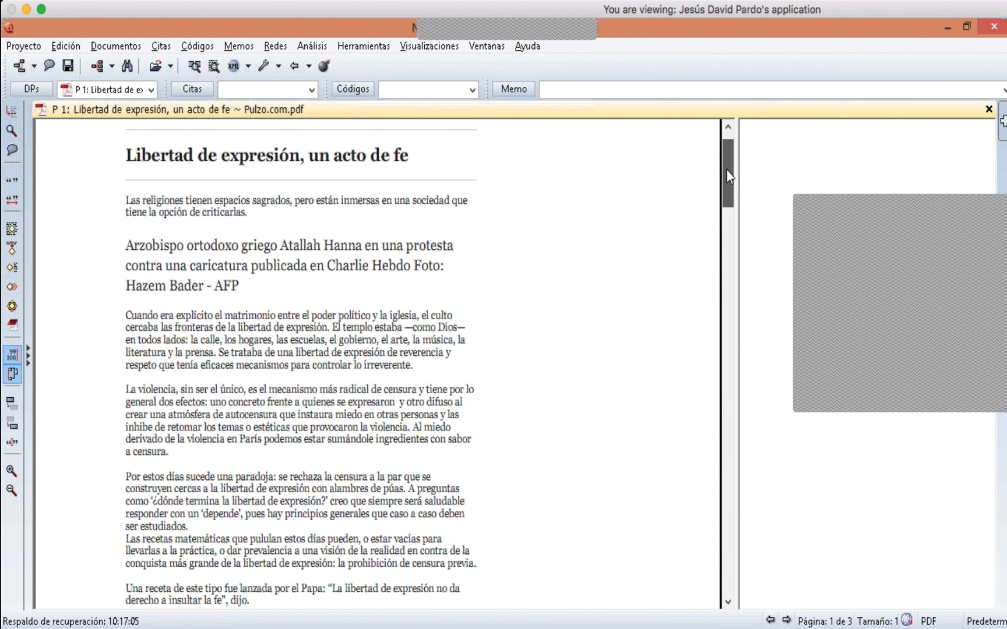
# - Add Parodia Charlie Hebdo.jpg, charlie-hebdo-islamophobie-antisemitisme-carlos-latuff_0.png and the Charlie Hebdo MP3 as primary documents
pyautogui.click(43, 87)
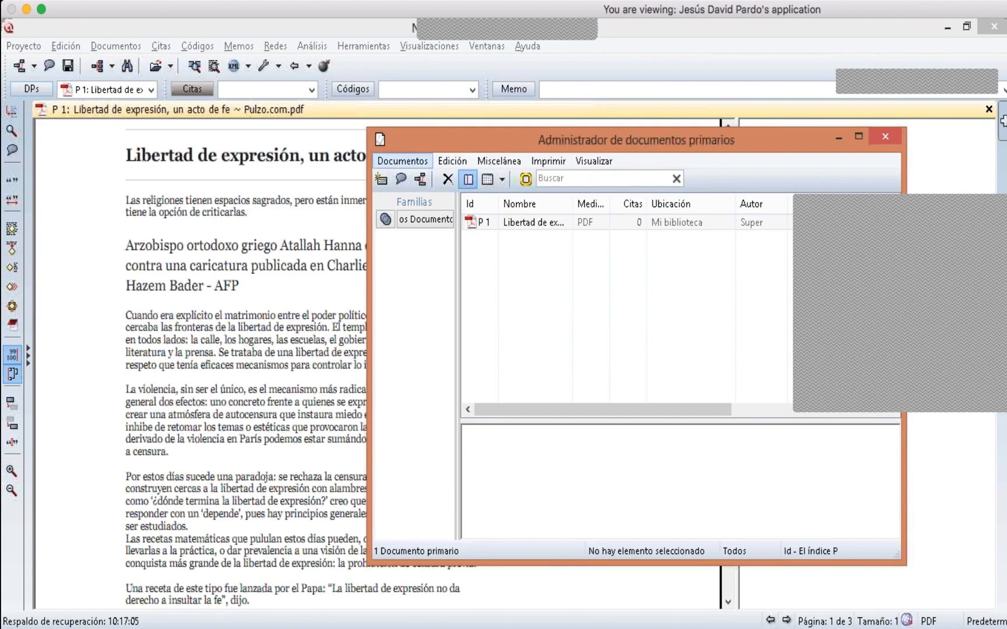
pyautogui.moveTo(390, 137); pyautogui.dragTo(281, 137)
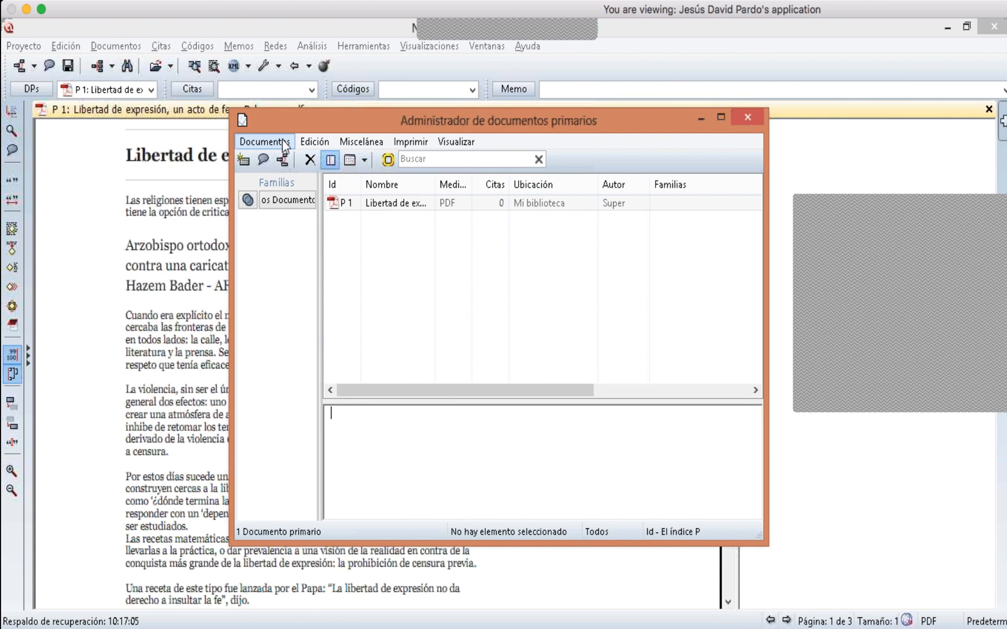
pyautogui.click(284, 145)
pyautogui.moveTo(300, 139)
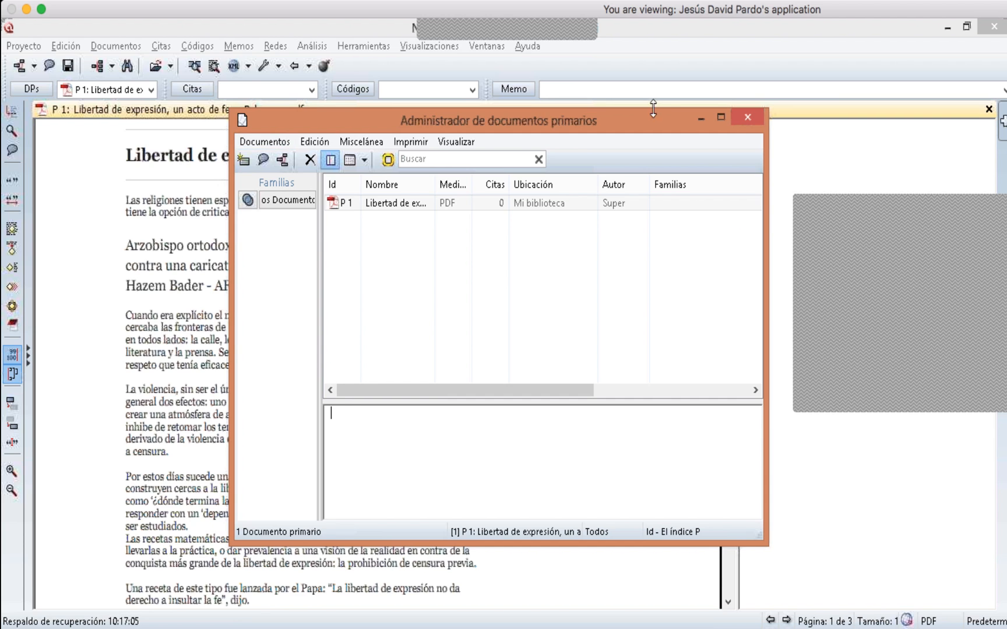
pyautogui.click(95, 24)
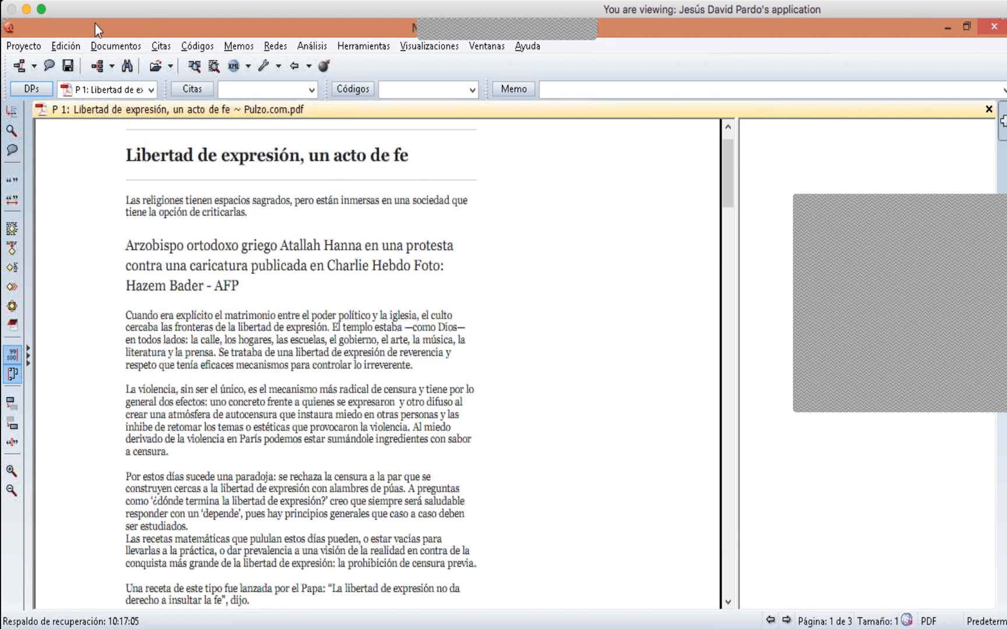
pyautogui.click(32, 89)
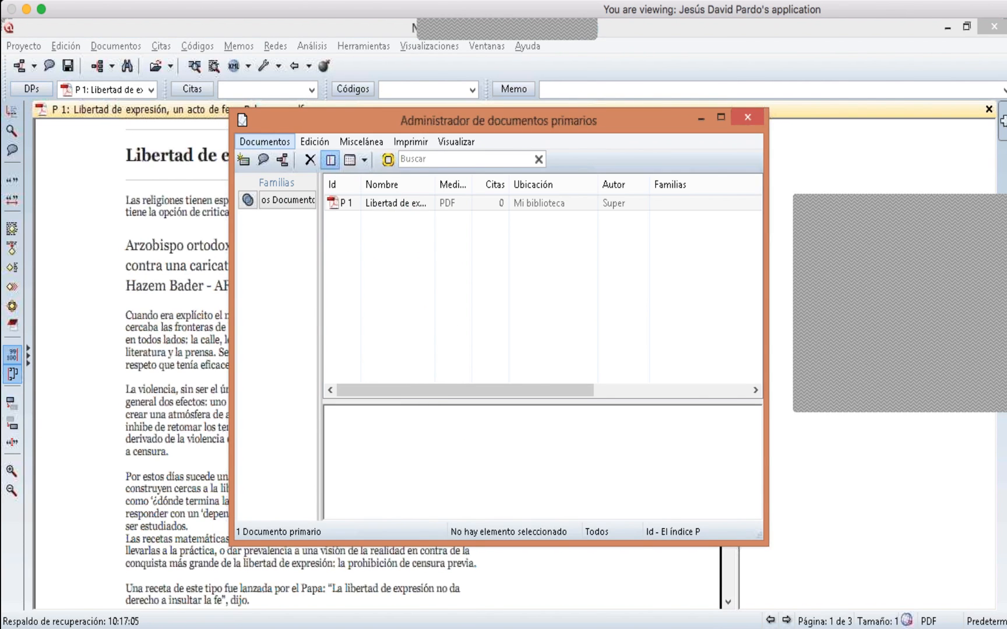
pyautogui.click(256, 138)
pyautogui.moveTo(258, 156)
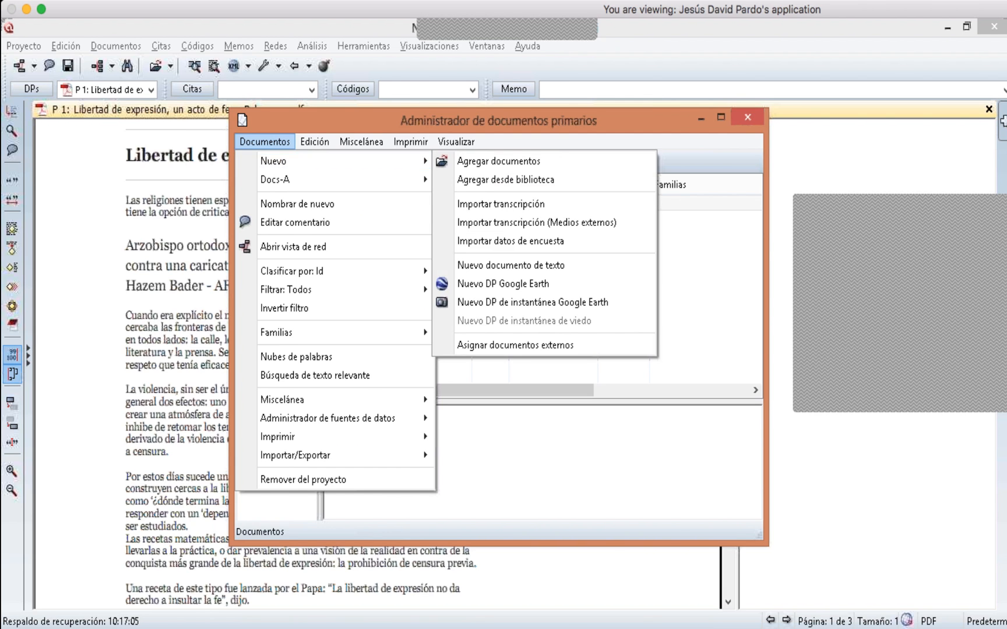
pyautogui.click(475, 166)
pyautogui.moveTo(486, 363); pyautogui.dragTo(400, 286)
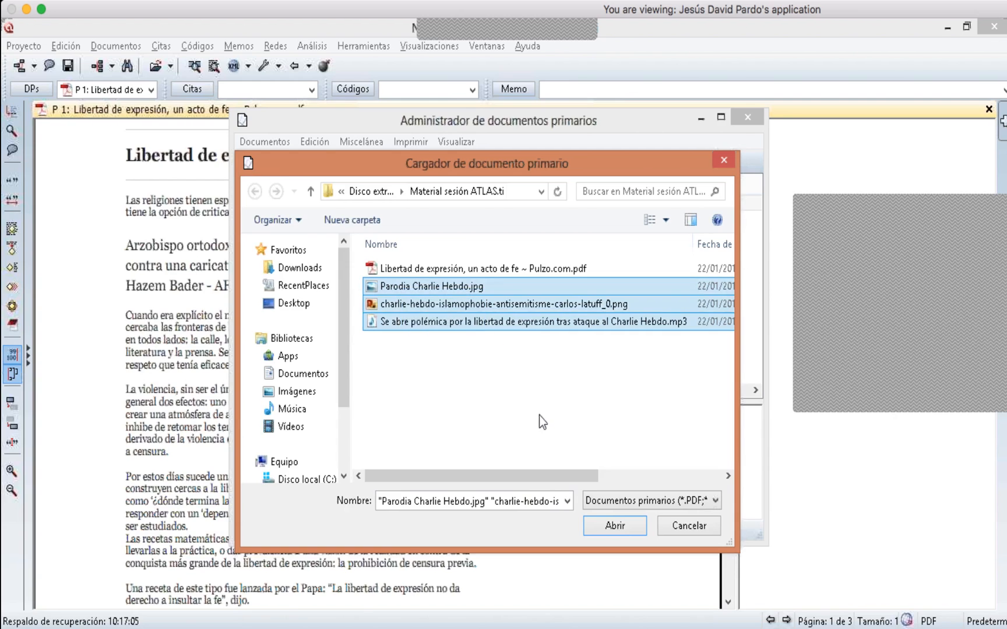
pyautogui.click(618, 526)
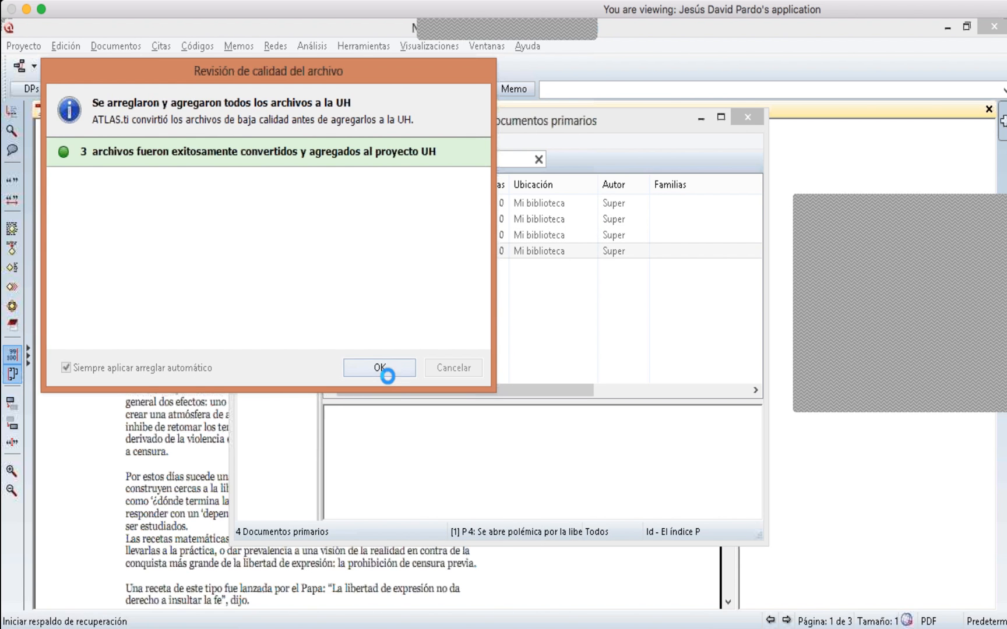
pyautogui.click(384, 370)
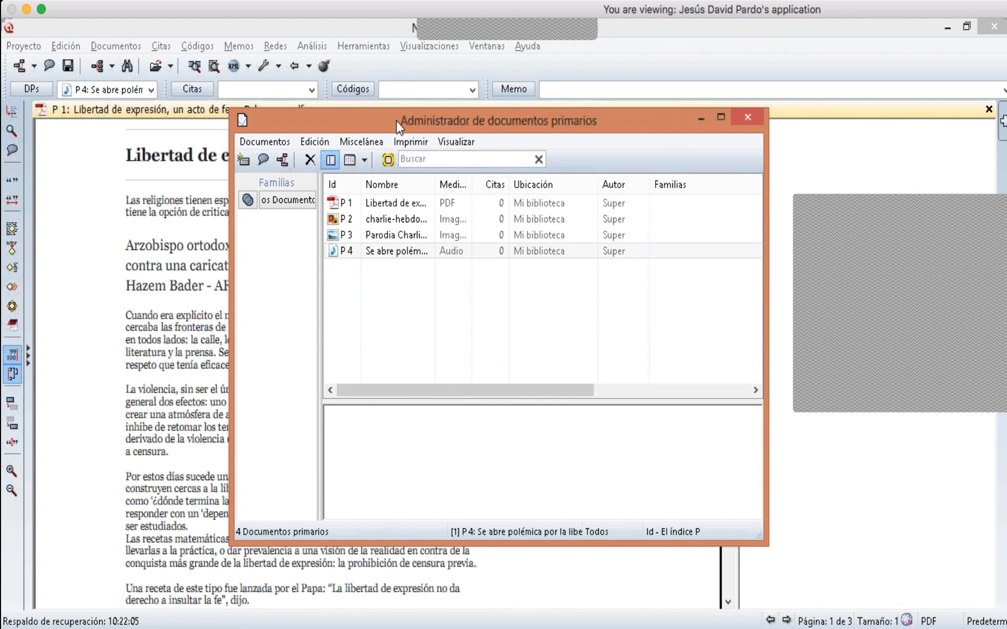
# - Open primary documents P 2 and P 3 in turn from the primary documents manager, then close the manager
pyautogui.moveTo(396, 122); pyautogui.dragTo(462, 109)
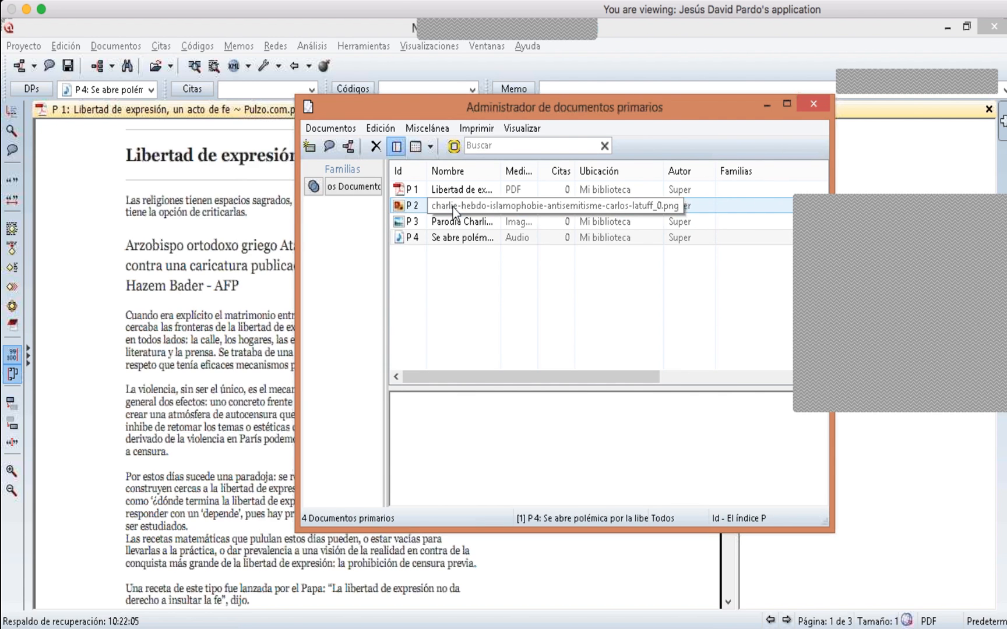
pyautogui.doubleClick(454, 207)
pyautogui.moveTo(455, 113); pyautogui.dragTo(243, 438)
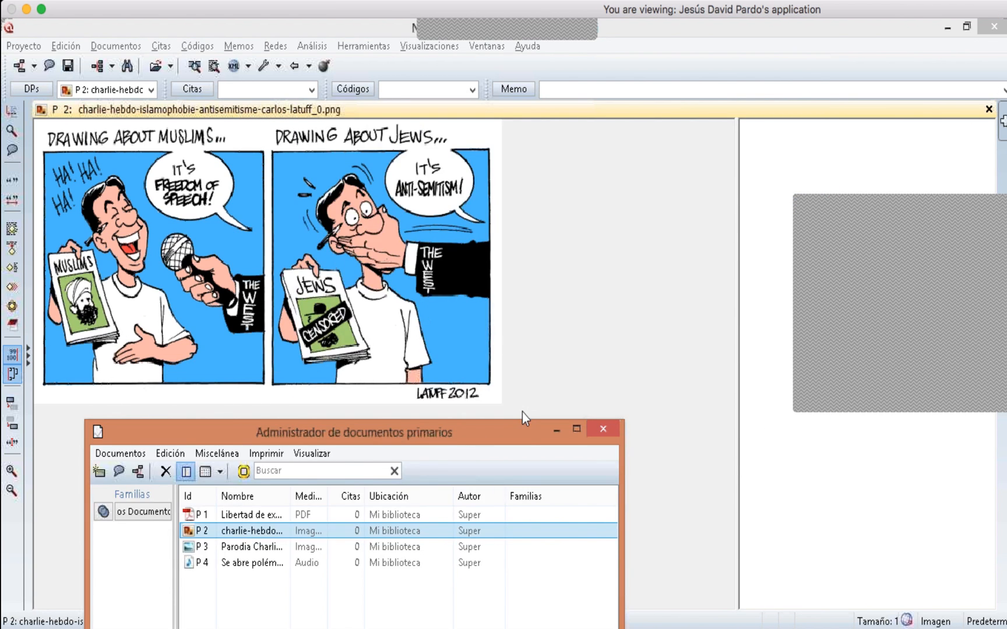
pyautogui.doubleClick(241, 552)
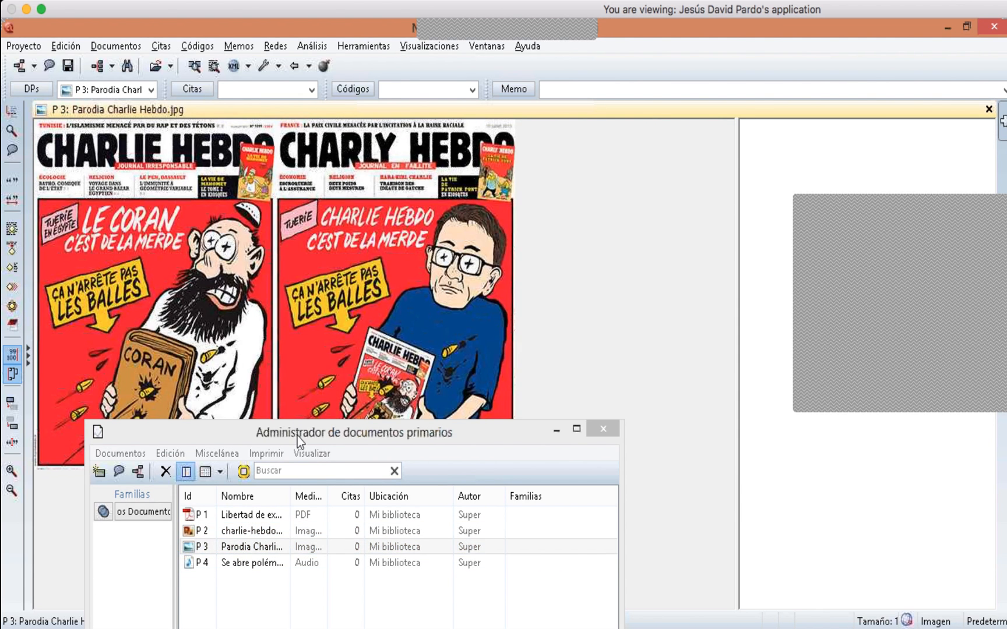
pyautogui.moveTo(297, 436); pyautogui.dragTo(330, 383)
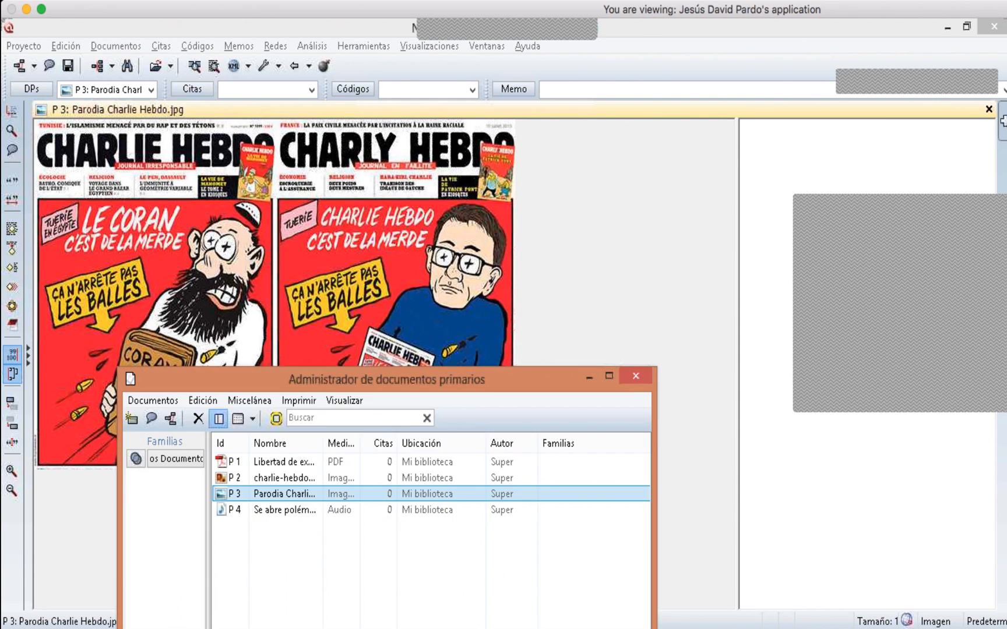
pyautogui.click(638, 376)
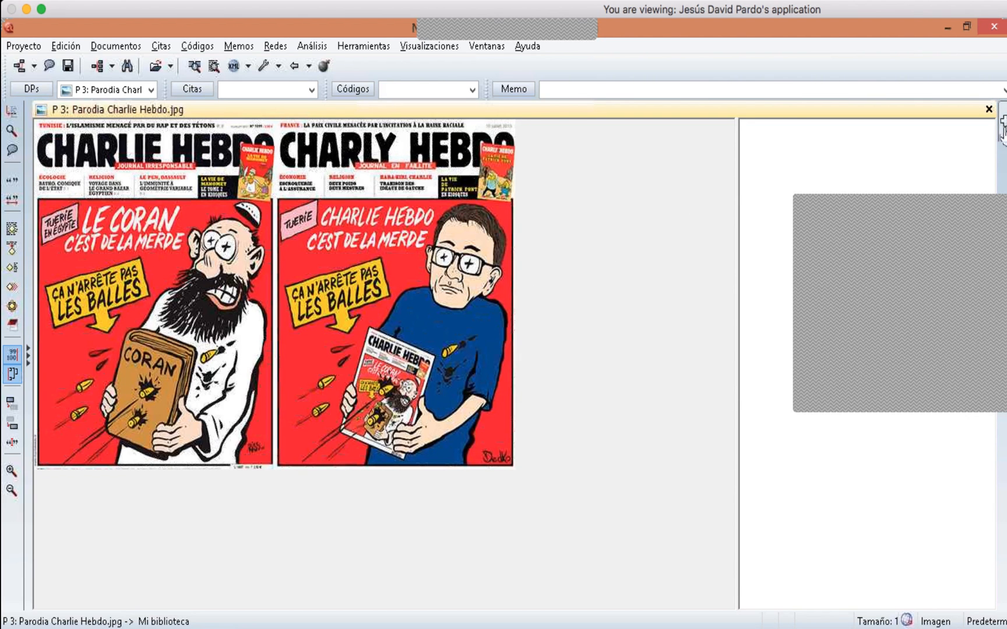
# - Open a second document region beside P 3 and load P 2 into it
pyautogui.click(1003, 130)
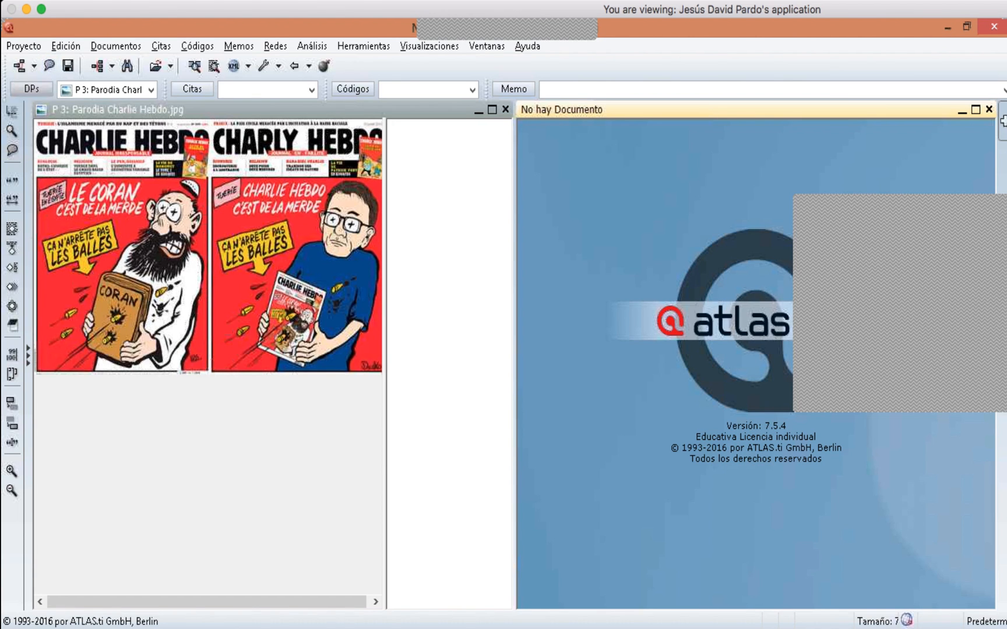
pyautogui.click(151, 89)
pyautogui.click(139, 120)
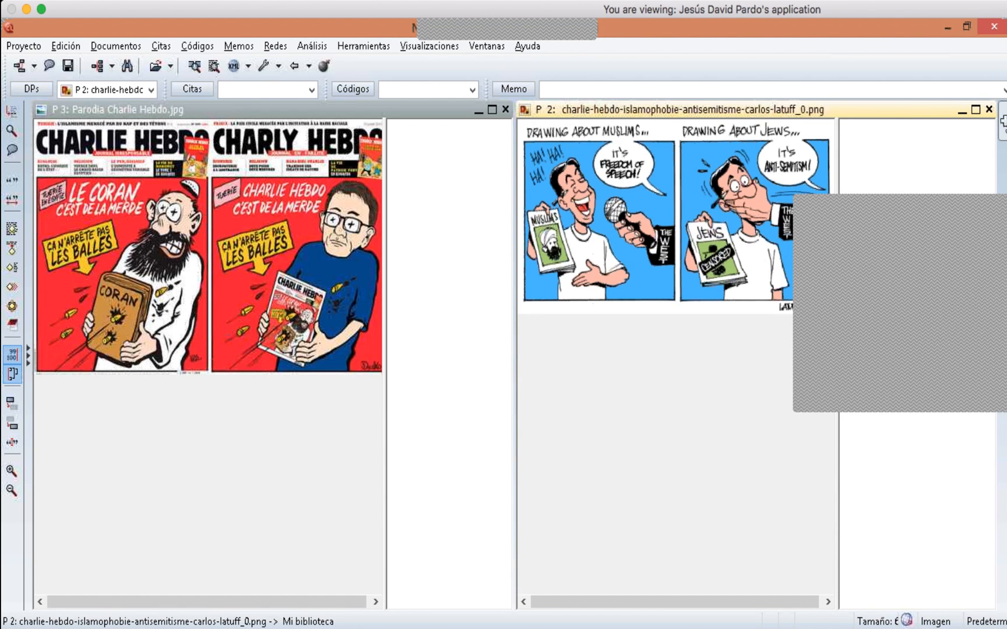
# - Add a third document region and load P 1 into it
pyautogui.click(1003, 122)
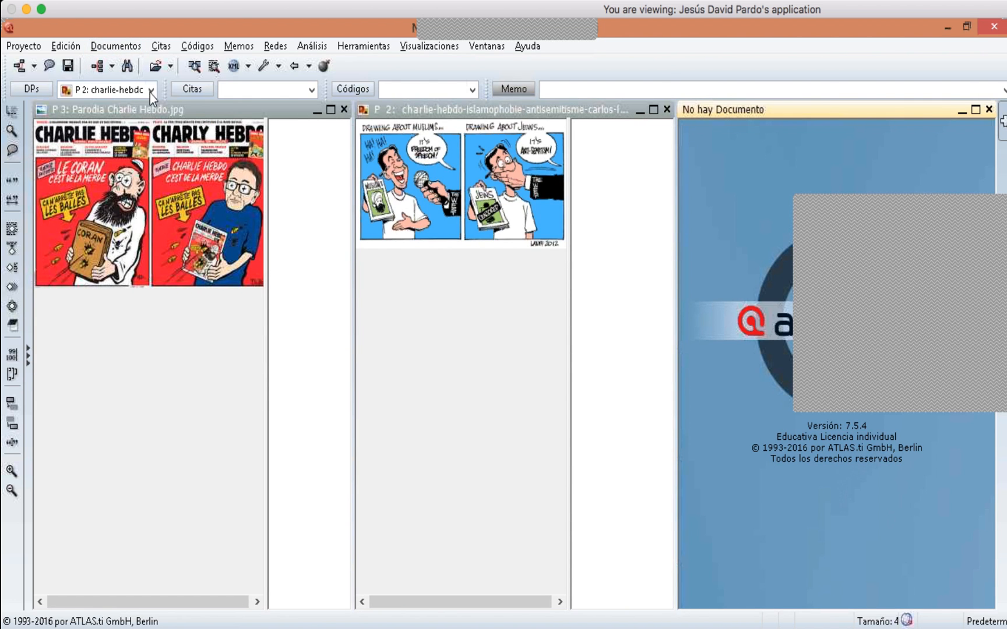
pyautogui.click(150, 90)
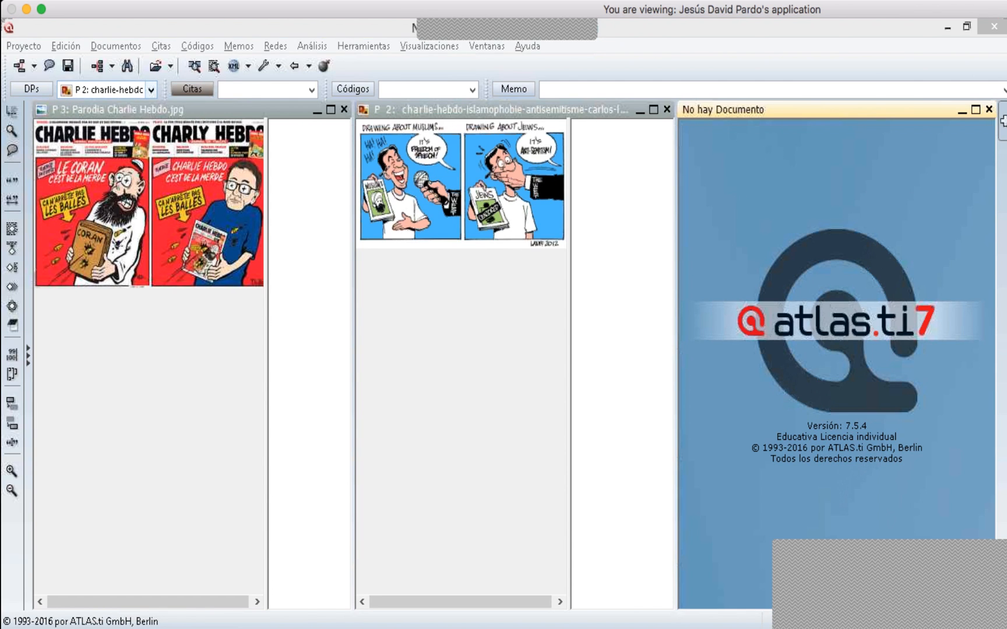
pyautogui.click(150, 90)
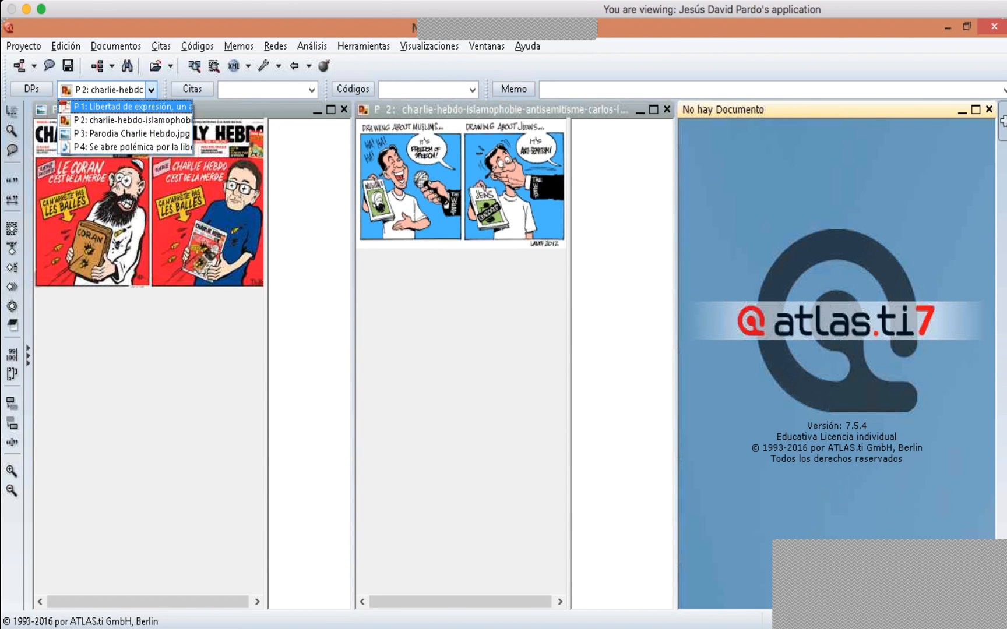
pyautogui.click(151, 108)
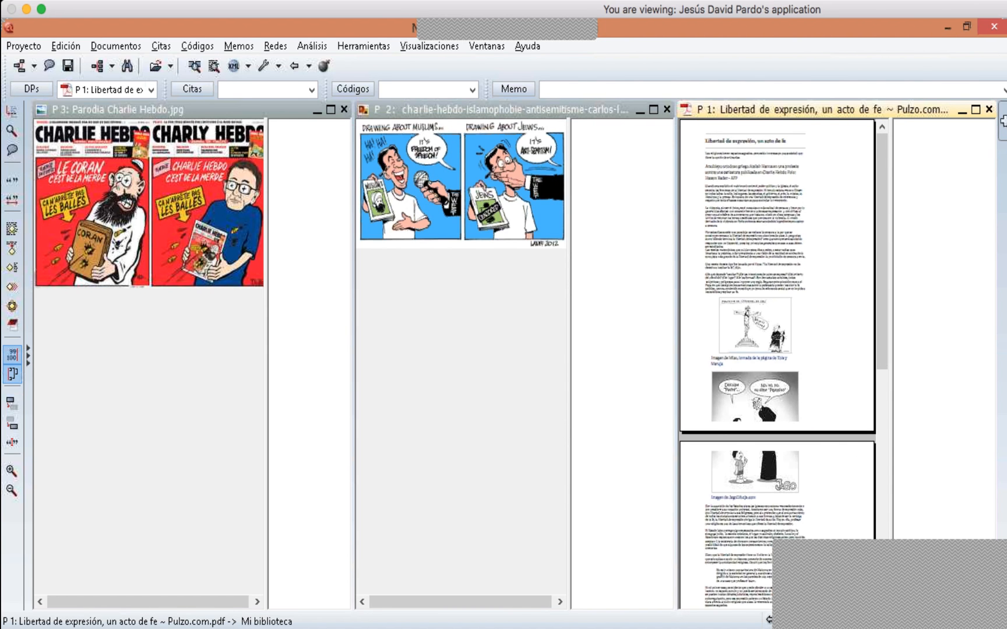
# - Close the P 2 and P 3 regions so only P 1 remains displayed
pyautogui.click(668, 110)
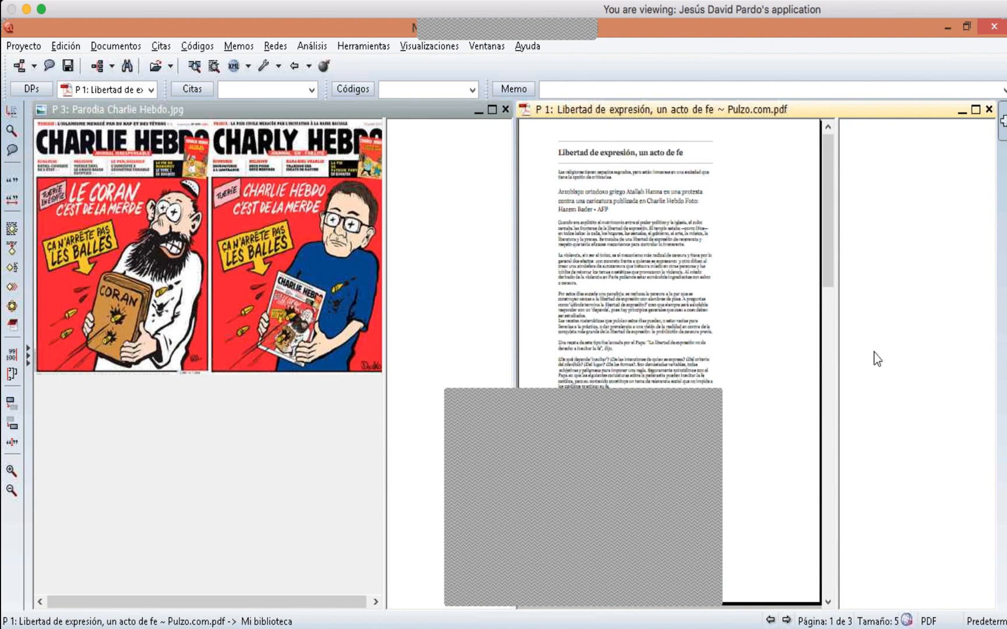
pyautogui.moveTo(829, 224); pyautogui.dragTo(833, 197)
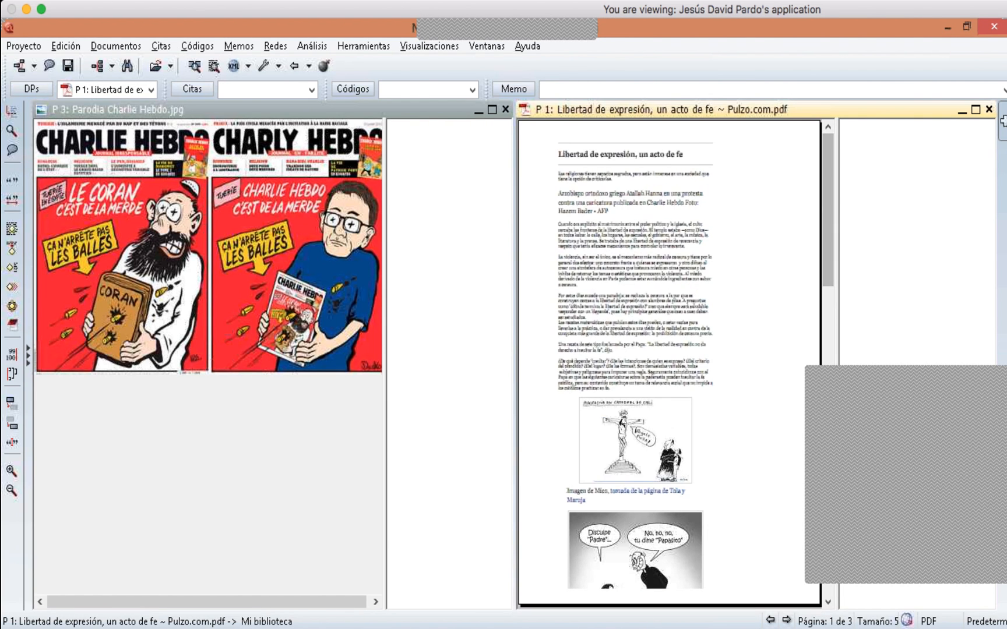
pyautogui.click(505, 110)
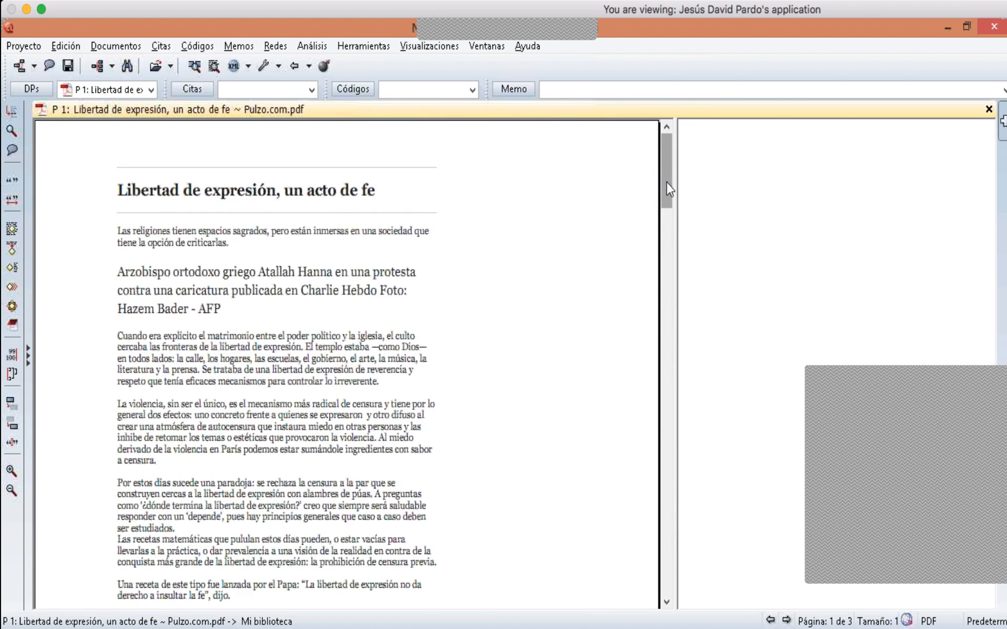
pyautogui.moveTo(666, 184)
pyautogui.mouseDown()
pyautogui.moveTo(661, 218)
pyautogui.moveTo(663, 175)
pyautogui.mouseUp()
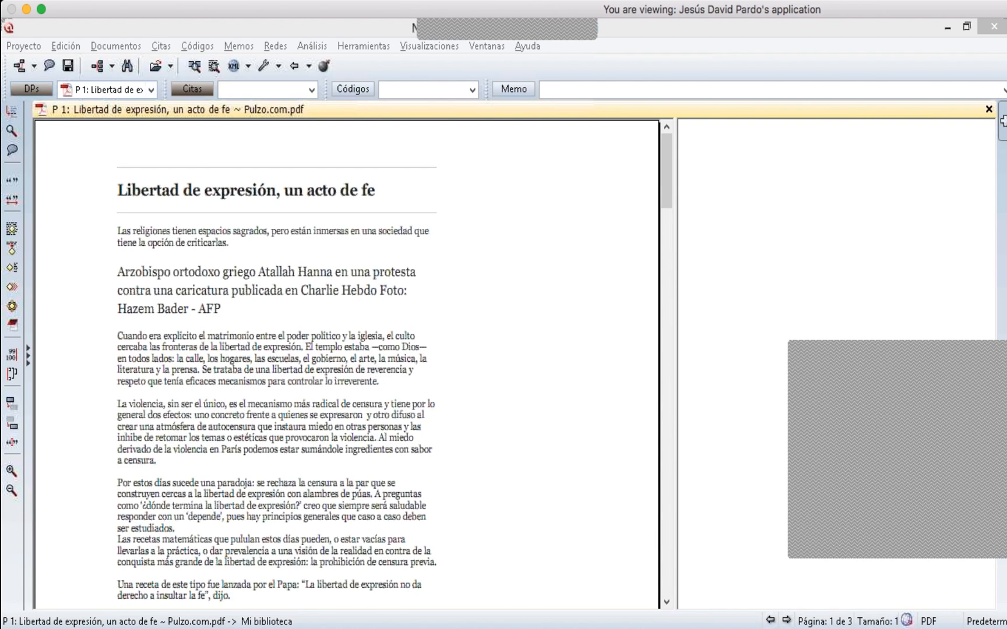
# - Switch the displayed document to P 2 and then to P 3 using the document selector
pyautogui.click(151, 89)
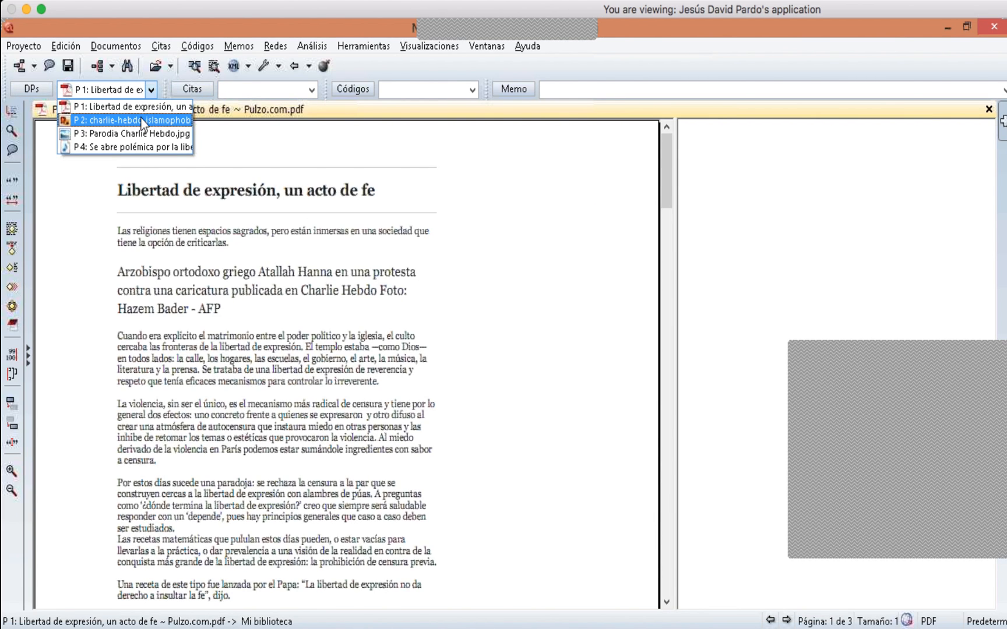
pyautogui.click(142, 121)
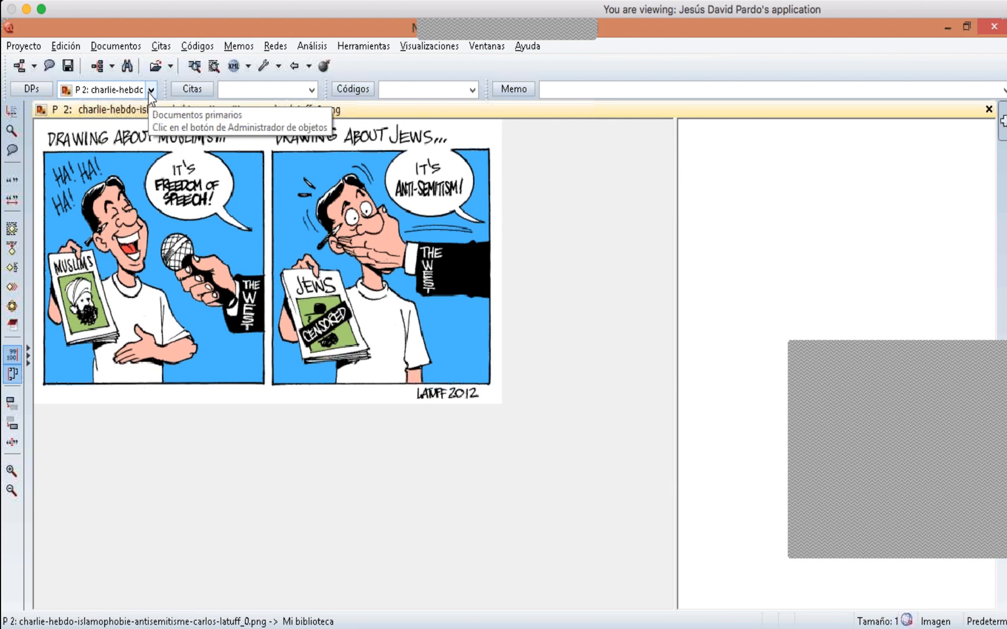
pyautogui.click(150, 90)
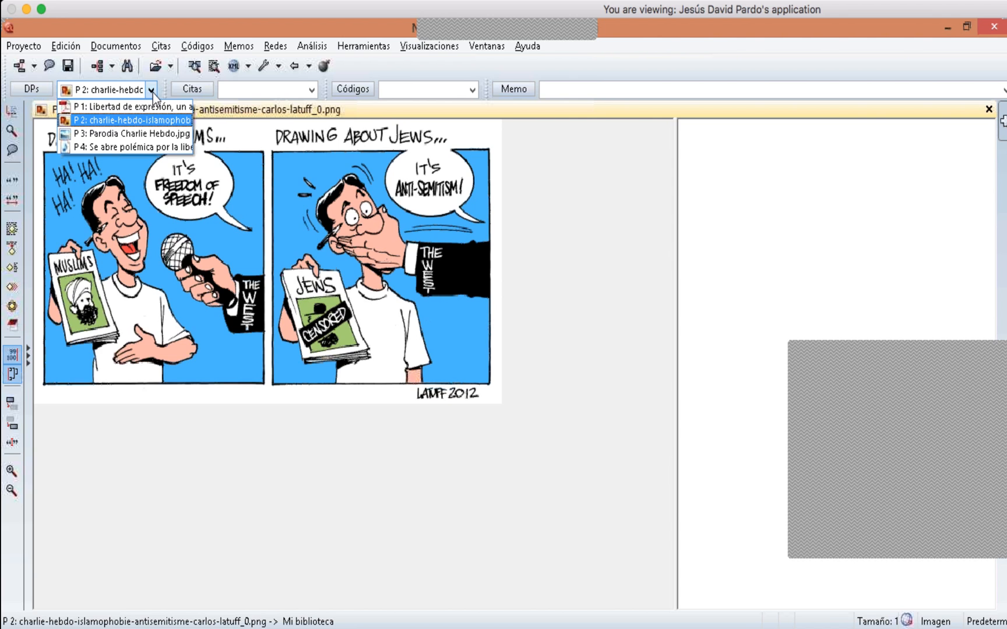
pyautogui.click(151, 134)
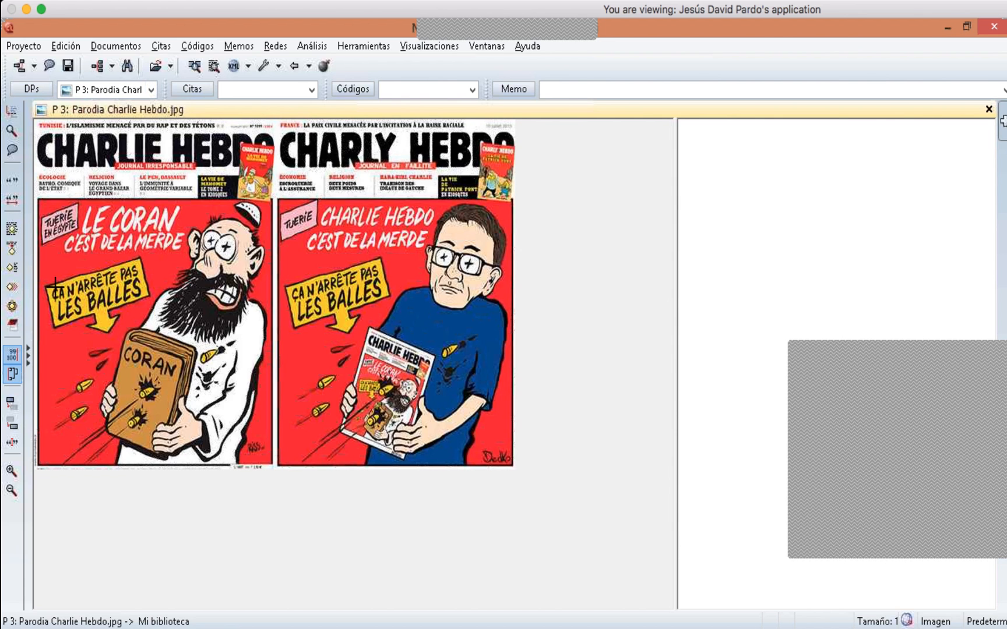
# - Open the side navigator listing the primary documents and codes
pyautogui.click(29, 362)
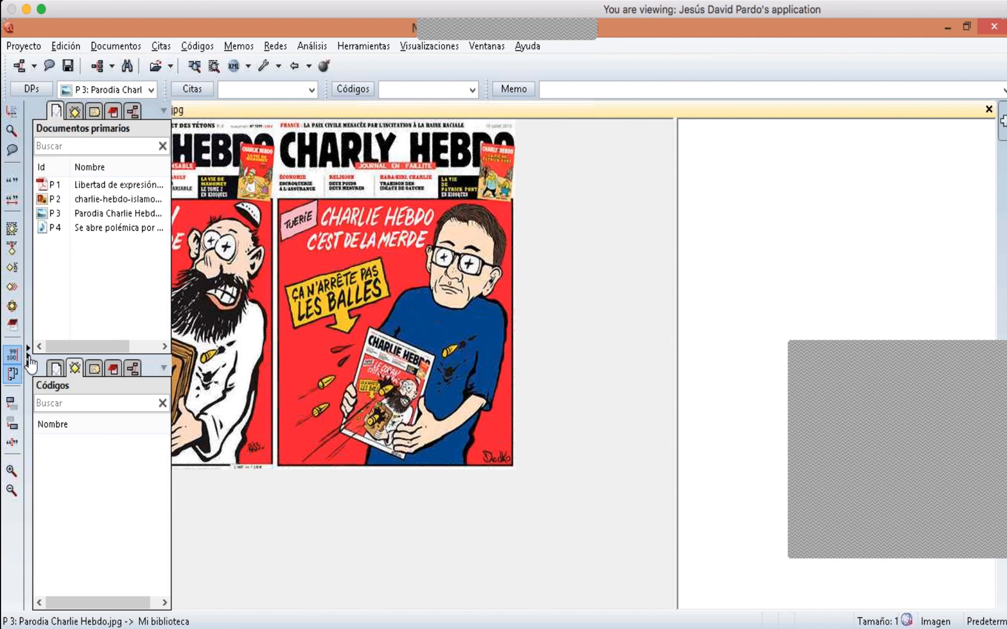
# - Browse the navigator's panes for primary documents, codes, quotations, memos and network views
pyautogui.click(27, 353)
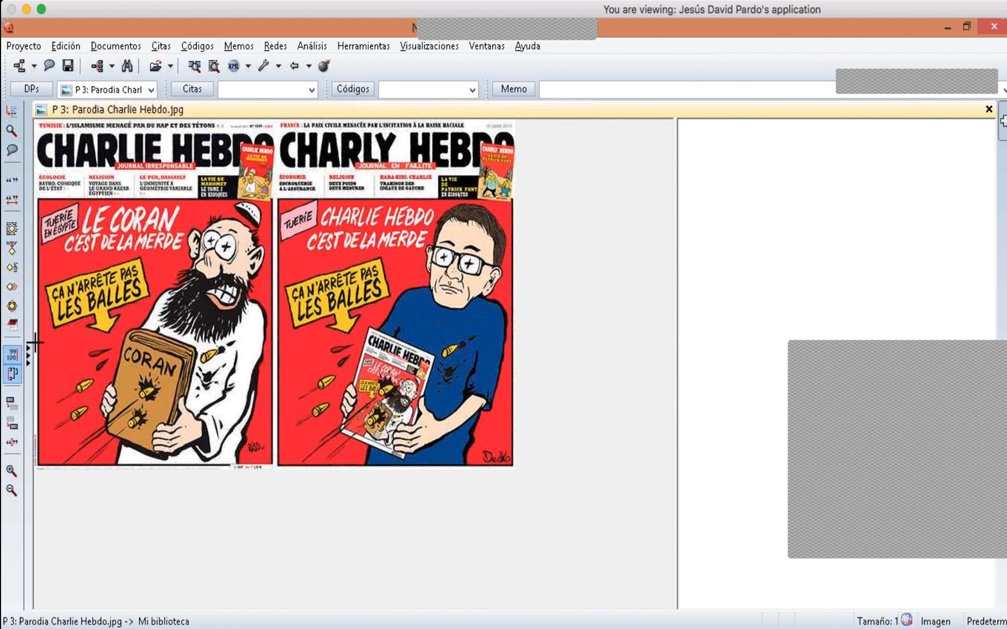
pyautogui.click(27, 353)
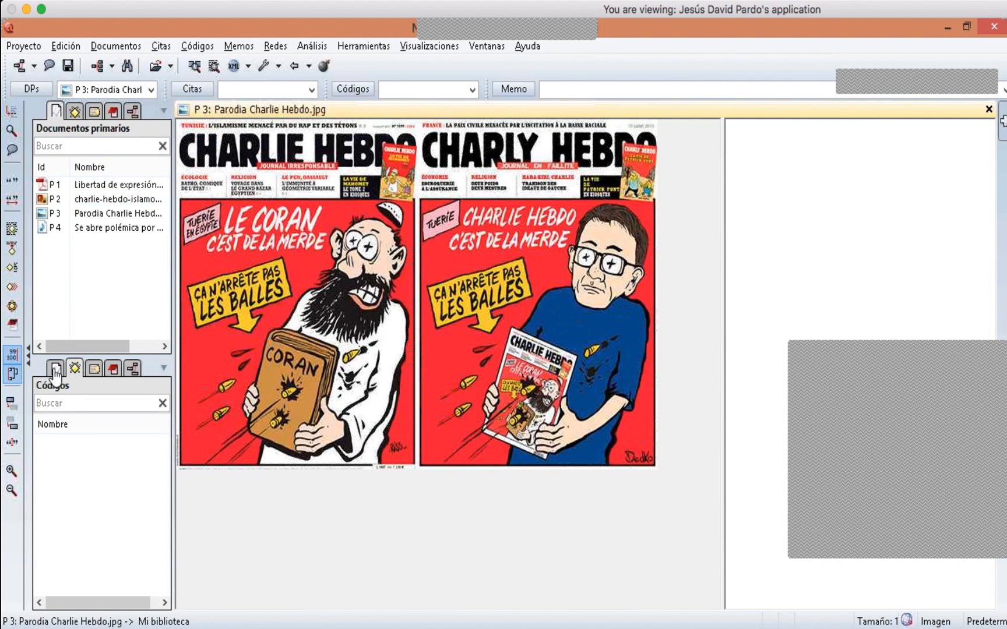
pyautogui.click(74, 114)
pyautogui.click(94, 111)
pyautogui.click(113, 111)
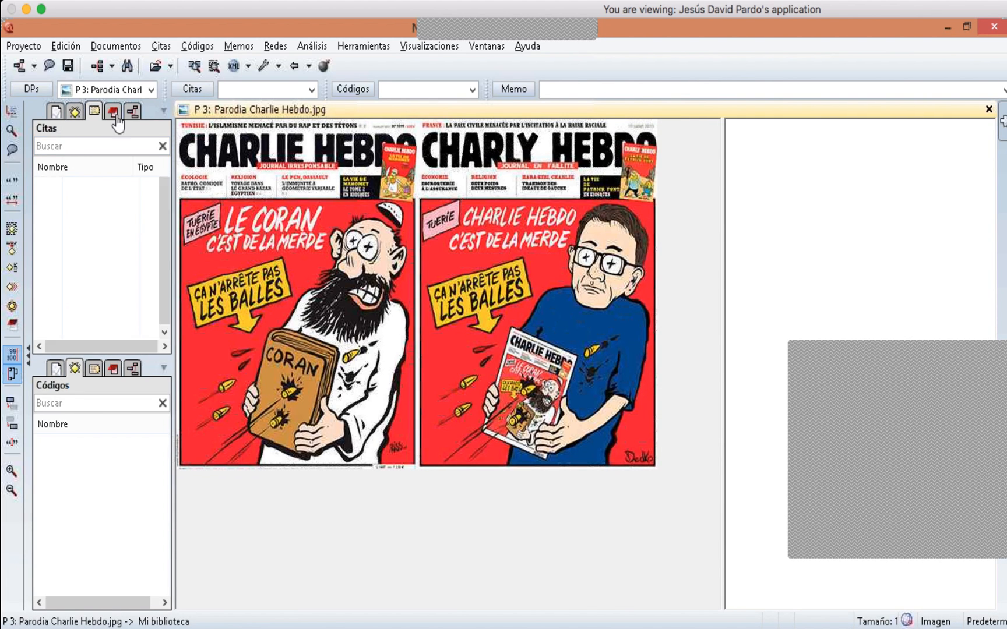
pyautogui.click(133, 111)
pyautogui.click(56, 111)
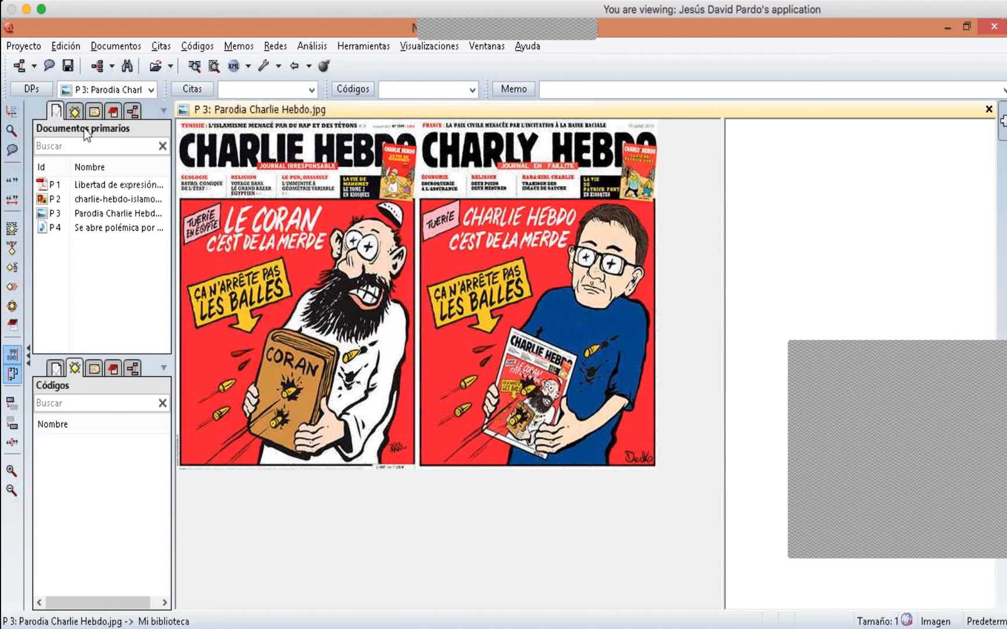
pyautogui.click(75, 111)
pyautogui.click(94, 111)
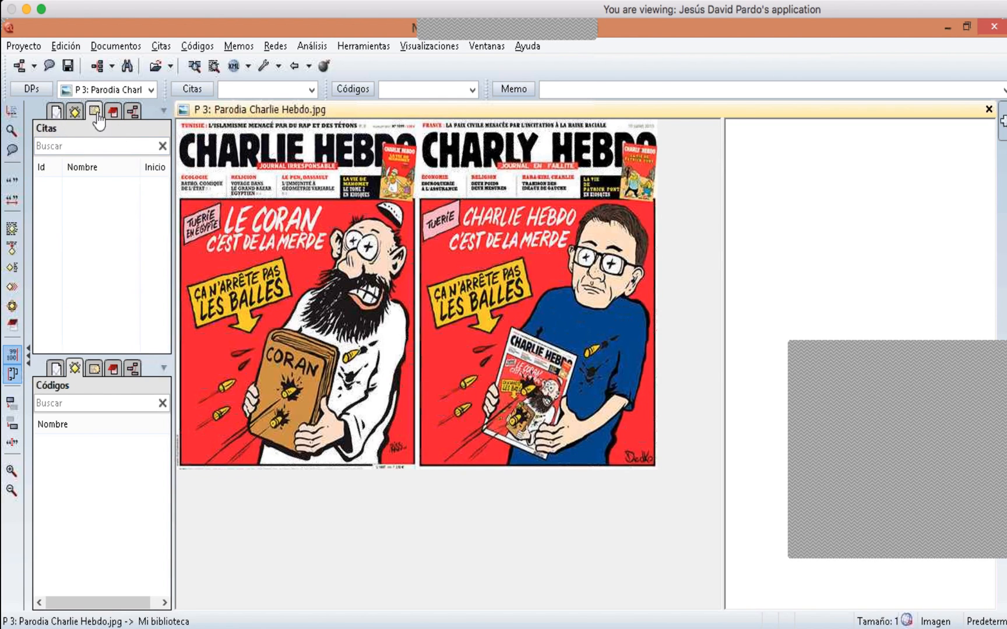
pyautogui.click(115, 111)
pyautogui.click(133, 111)
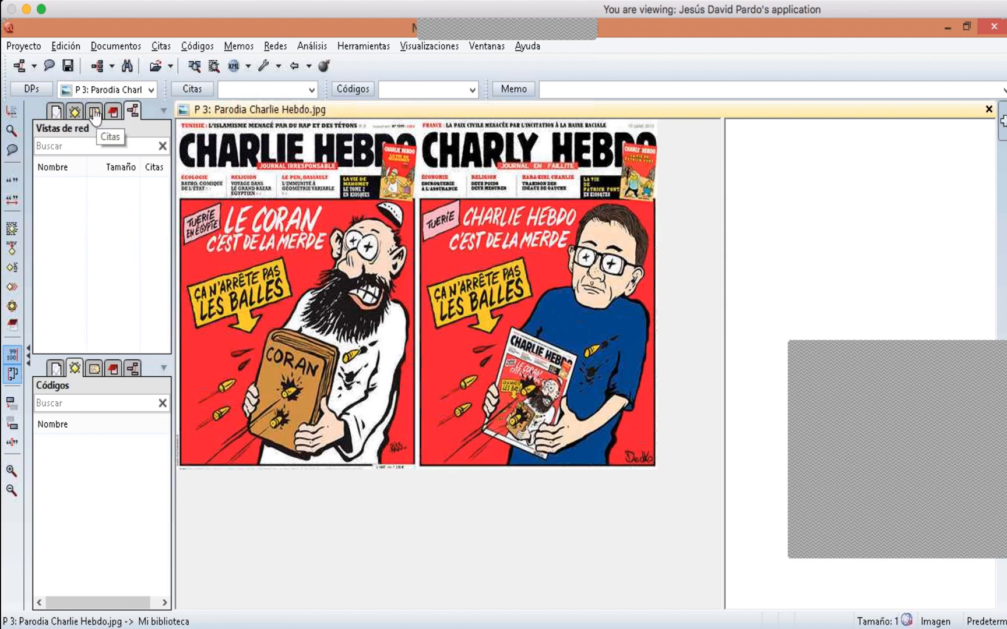
pyautogui.click(59, 112)
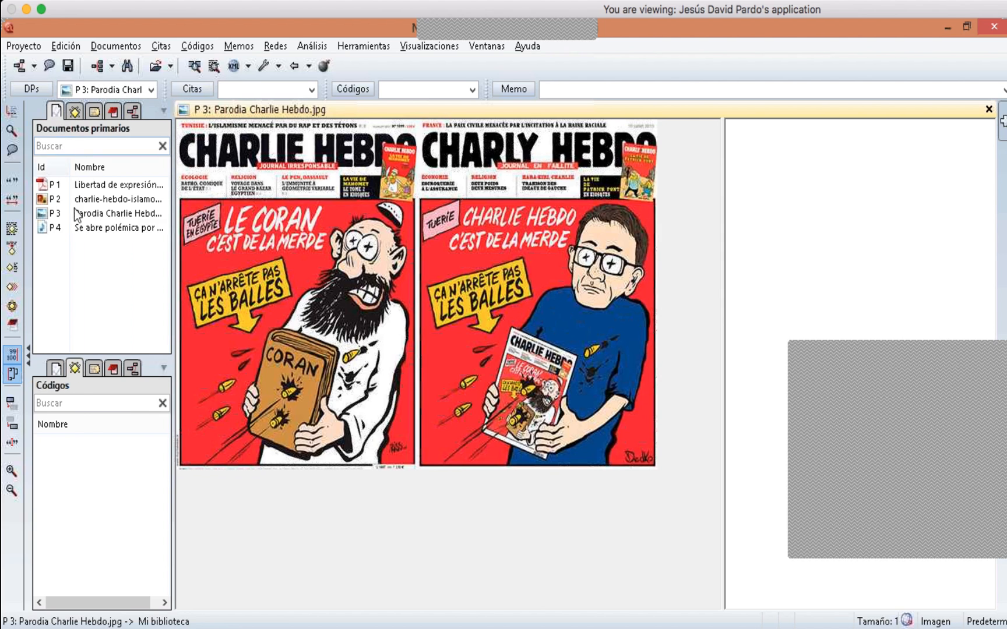
pyautogui.click(87, 368)
pyautogui.click(75, 369)
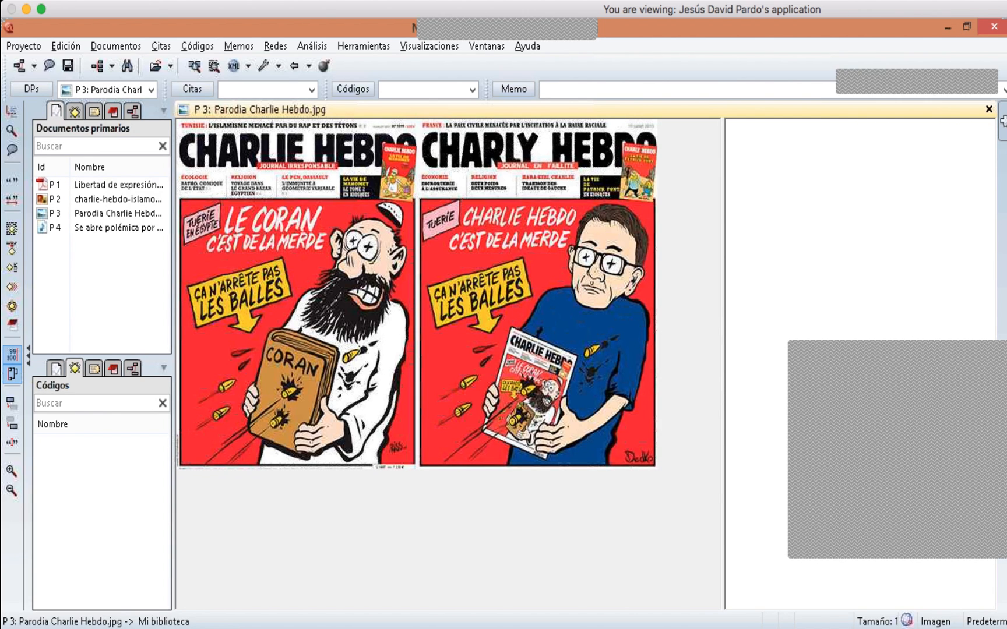
# - Display P 2 by selecting it in the navigator's primary documents list
pyautogui.click(95, 201)
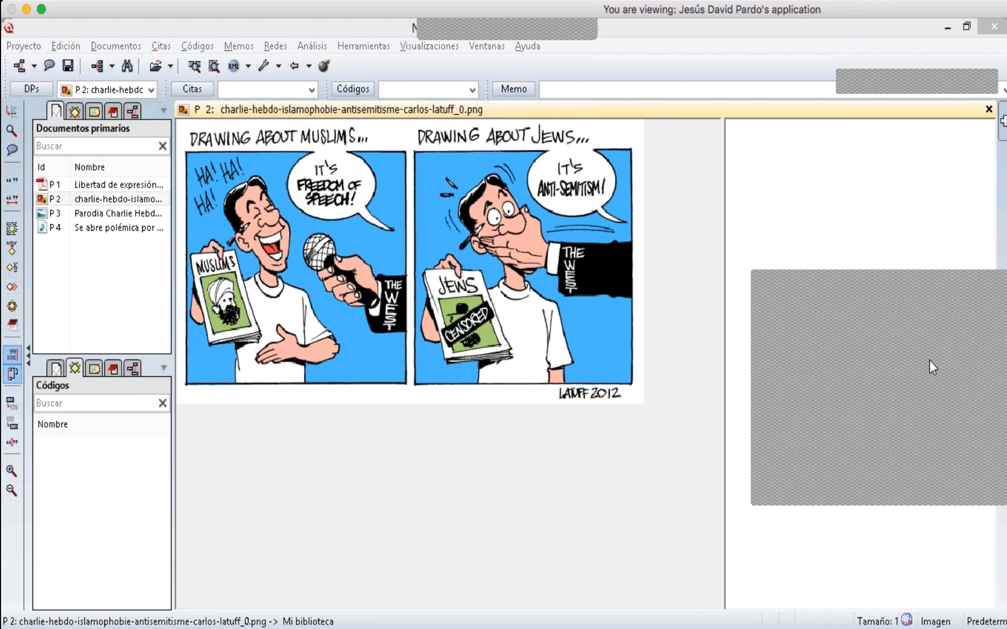
pyautogui.click(336, 24)
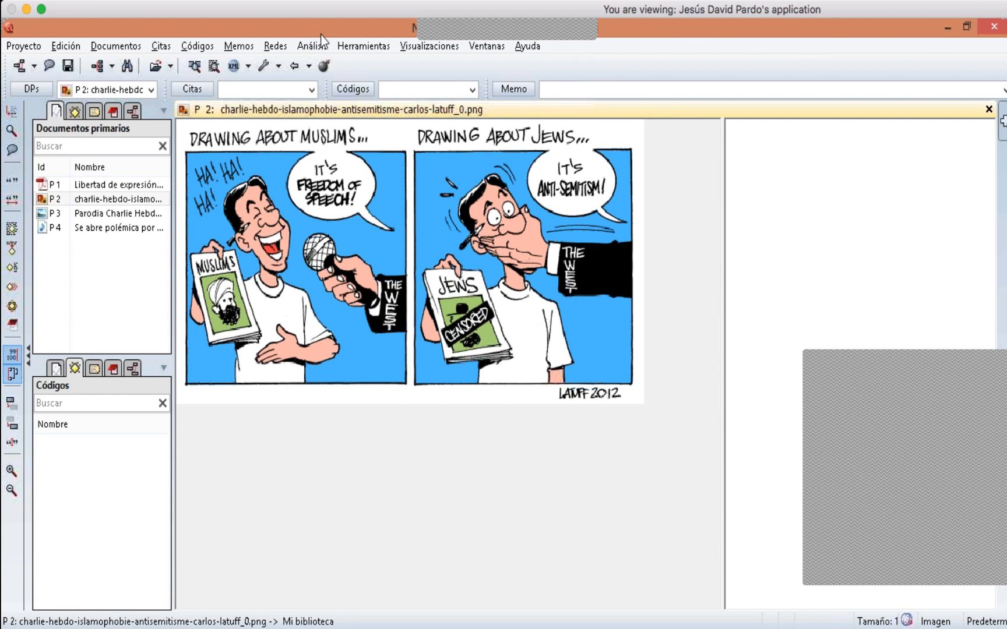
# - Open and close the Code Manager, then view the navigator's codes list before returning to the documents list
pyautogui.click(357, 89)
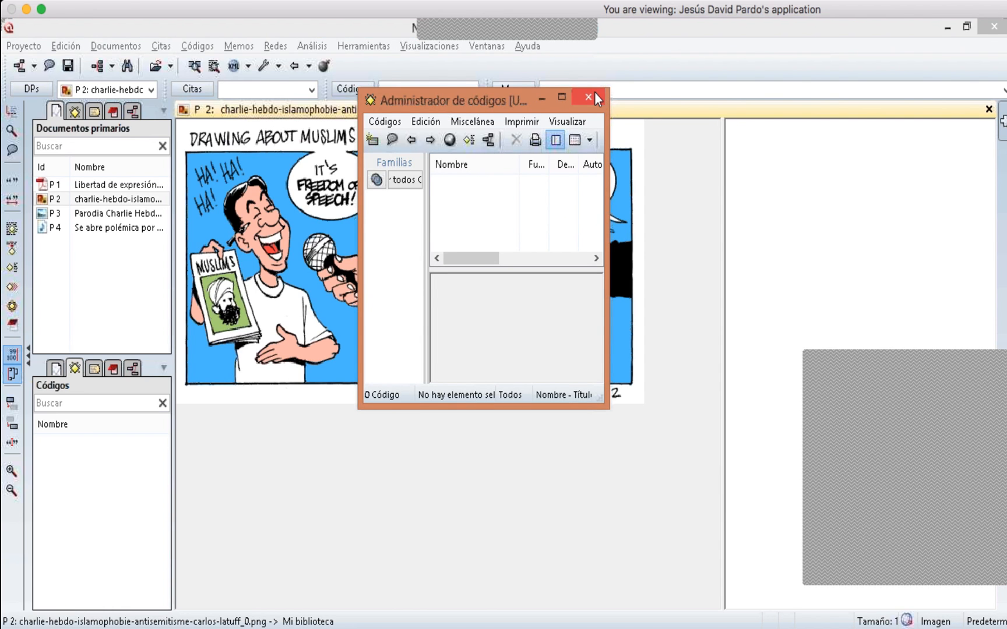
pyautogui.click(589, 97)
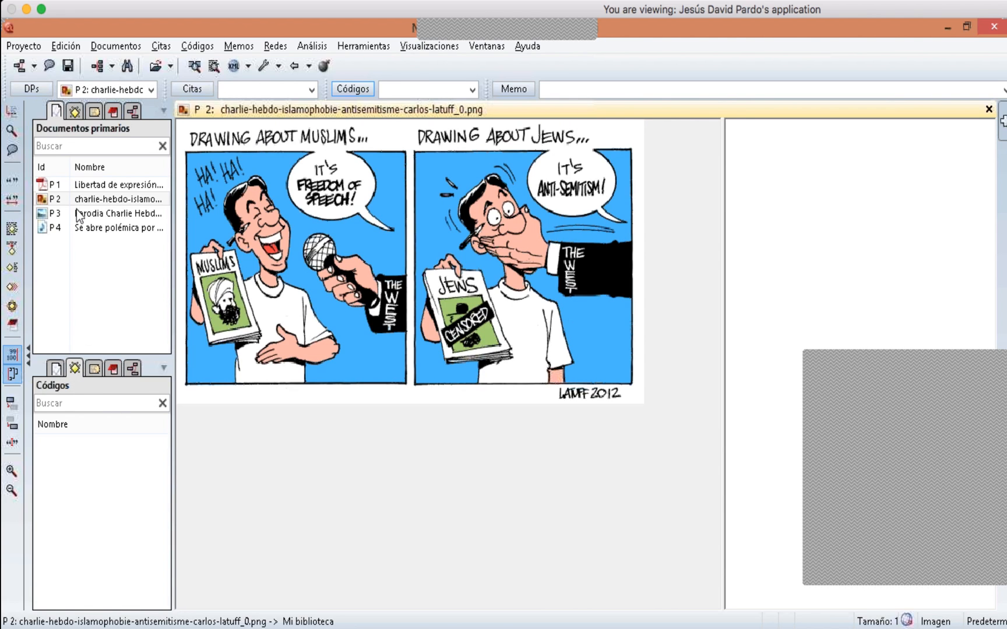
pyautogui.click(74, 112)
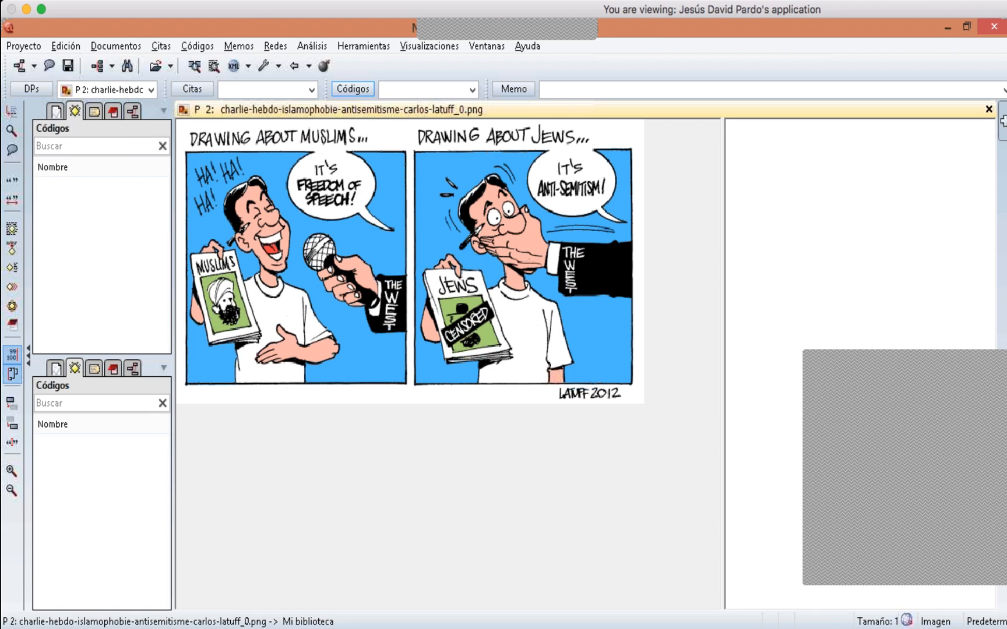
pyautogui.click(56, 111)
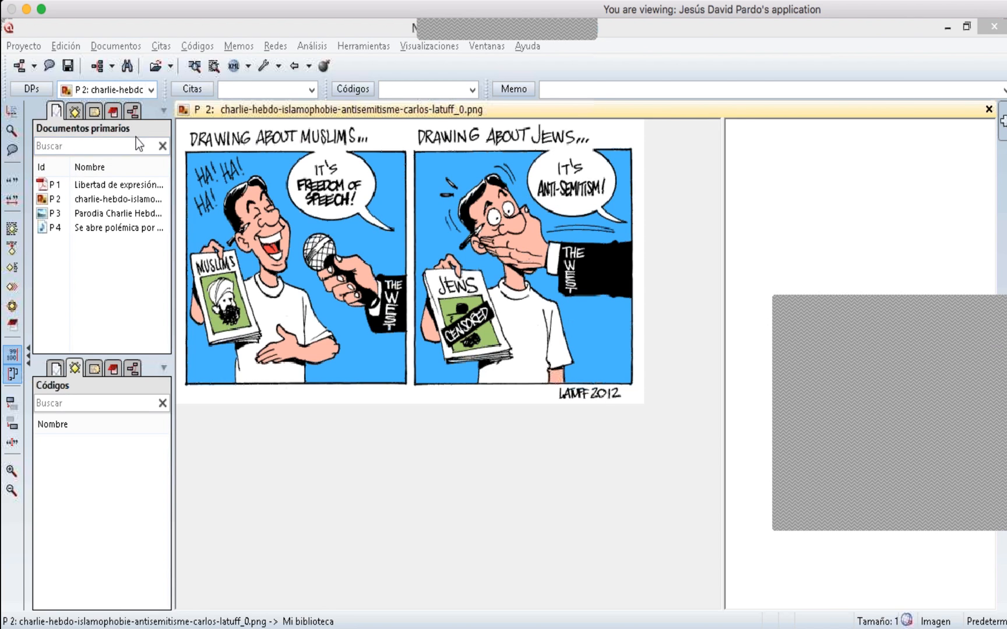
# - Load P 1 into the viewer from the navigator list and widen the document area
pyautogui.click(124, 185)
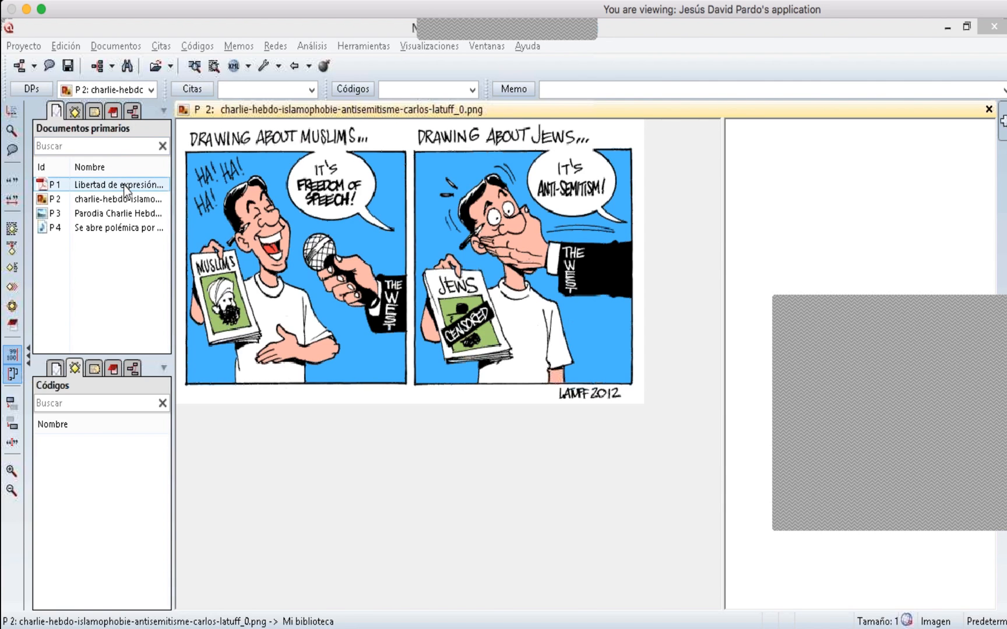
pyautogui.click(124, 185)
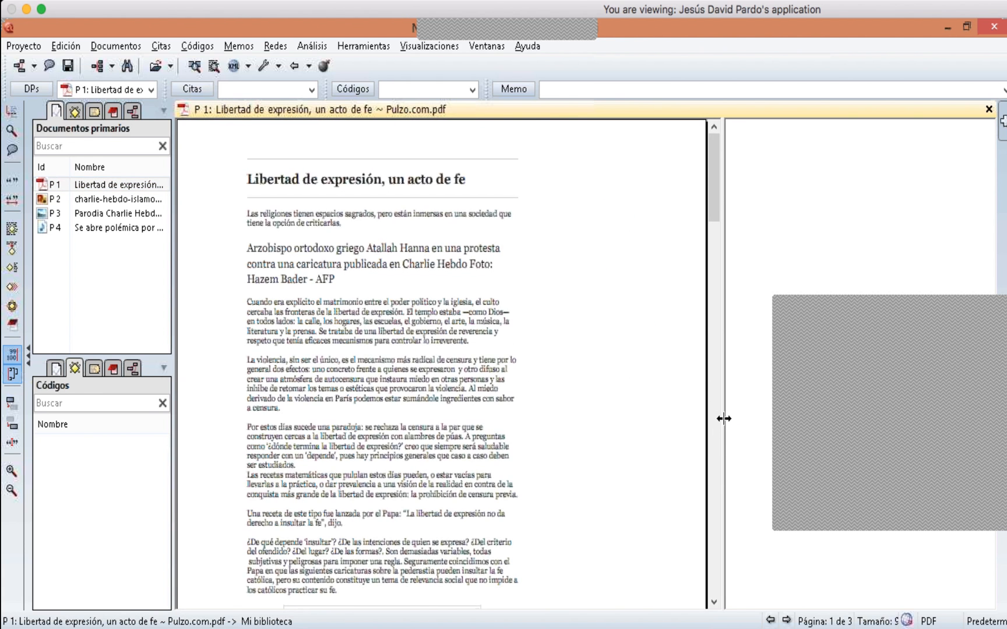
pyautogui.moveTo(724, 418); pyautogui.dragTo(780, 419)
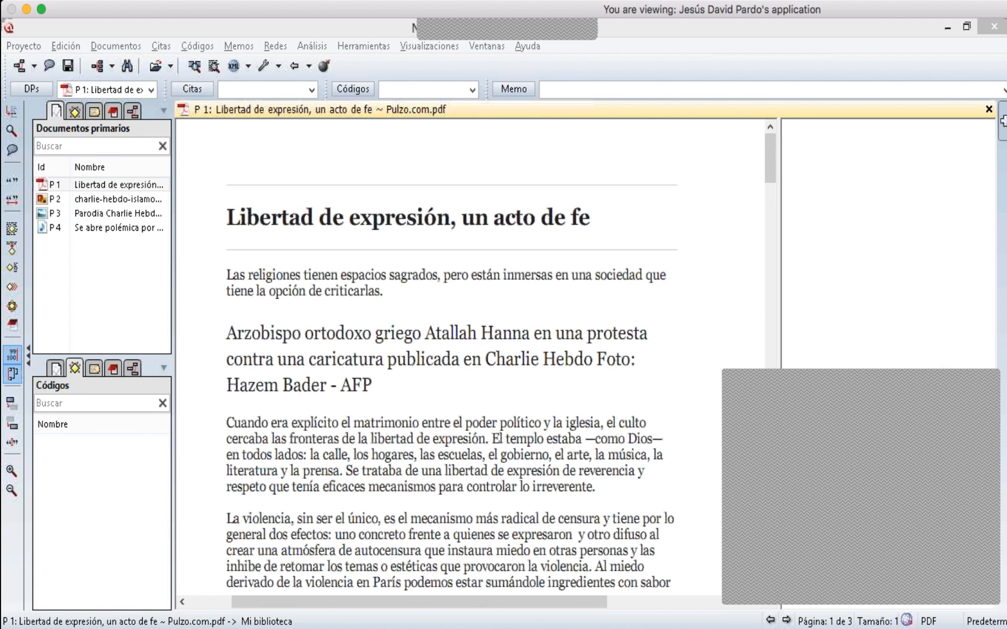
# - Open the Memo Manager, move and enlarge its window, and close it
pyautogui.click(527, 92)
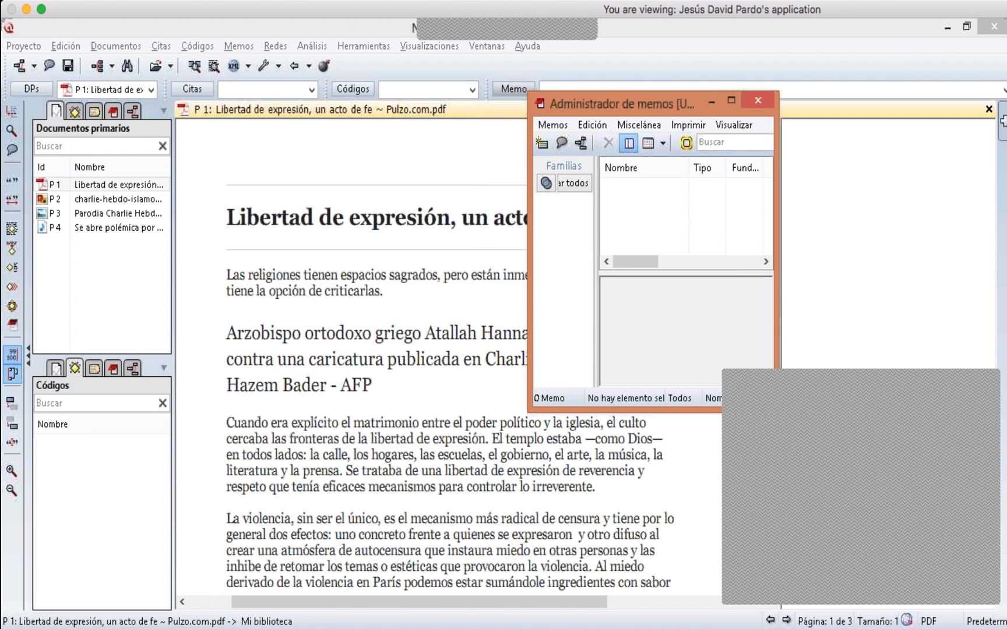
pyautogui.moveTo(530, 411); pyautogui.dragTo(428, 475)
pyautogui.moveTo(613, 103); pyautogui.dragTo(380, 100)
pyautogui.moveTo(430, 313); pyautogui.dragTo(430, 367)
pyautogui.moveTo(540, 464); pyautogui.dragTo(674, 499)
pyautogui.moveTo(591, 356); pyautogui.dragTo(481, 392)
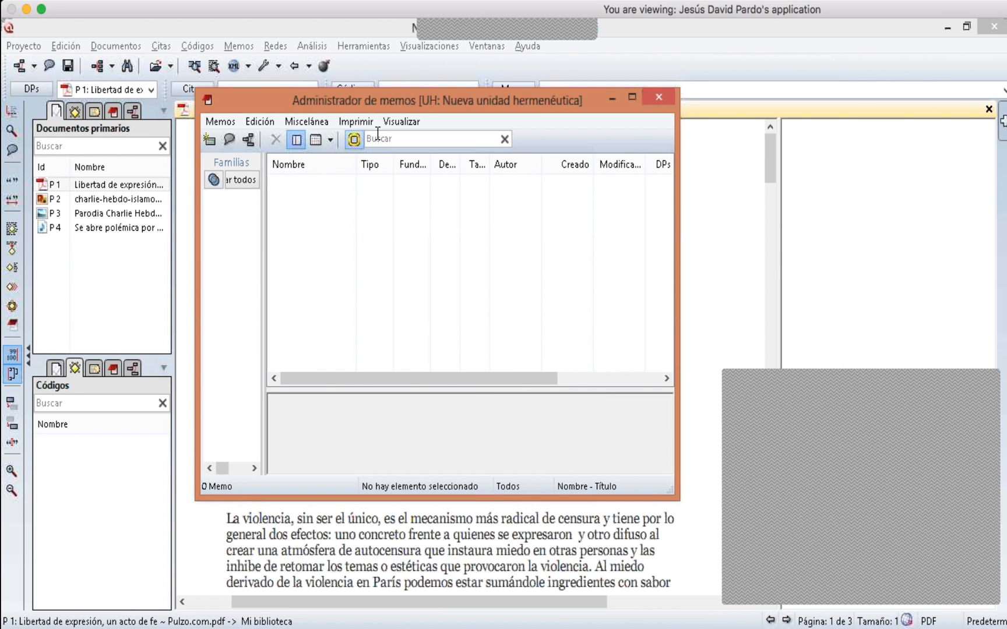
pyautogui.click(658, 97)
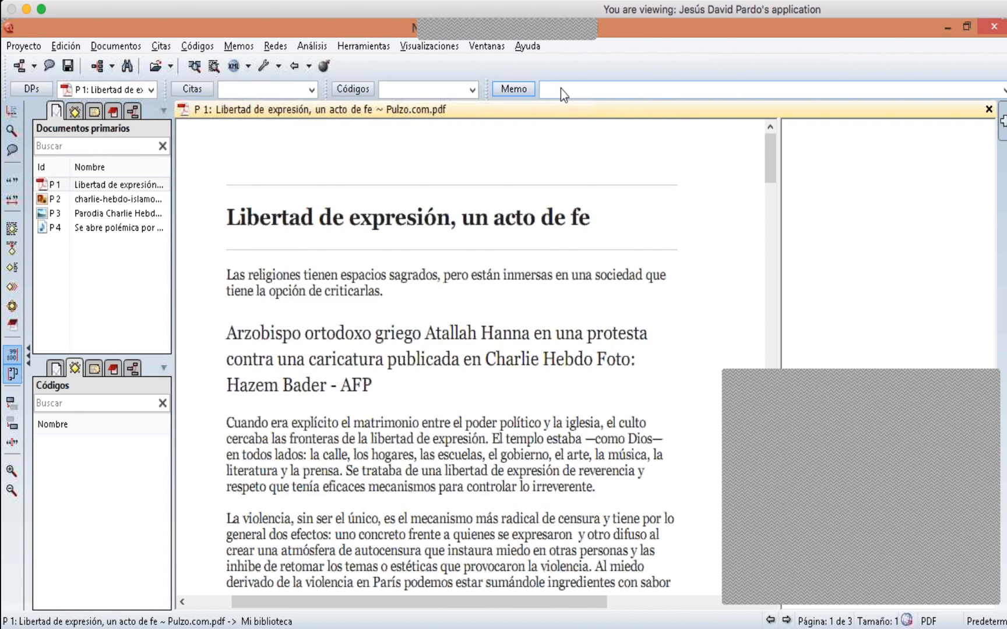
# - Create a free memo titled Anotaciones básicas from the Memo Manager
pyautogui.click(514, 90)
pyautogui.moveTo(511, 100); pyautogui.dragTo(460, 155)
pyautogui.click(170, 176)
pyautogui.click(198, 197)
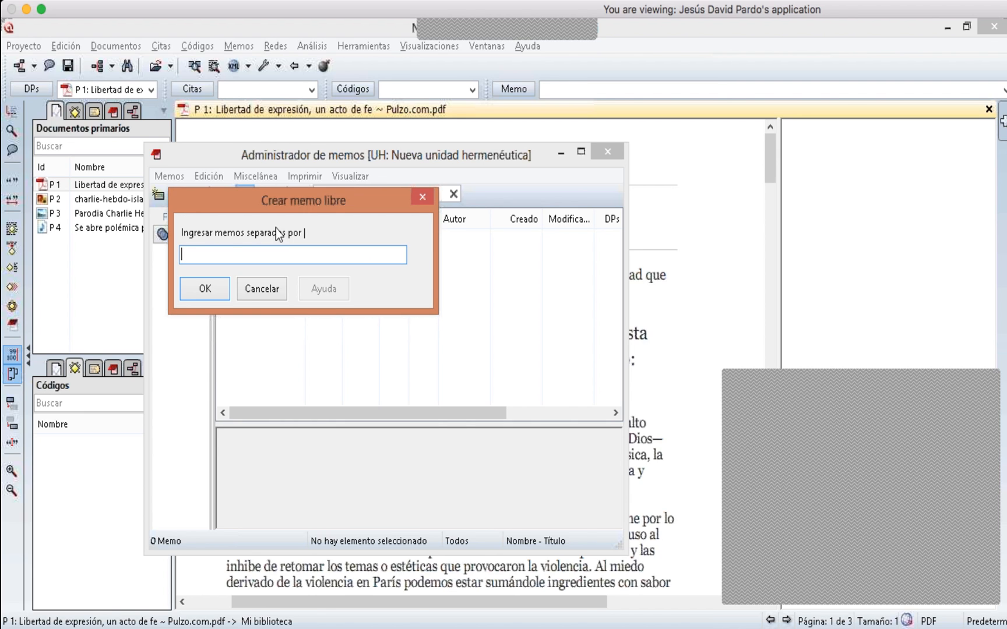
pyautogui.write('Anotacones')
pyautogui.press('Left')
pyautogui.press('Left')
pyautogui.press('Left')
pyautogui.press('Left')
pyautogui.press('Left')
pyautogui.press('Left')
pyautogui.press('Left')
pyautogui.press('Left')
pyautogui.press('Left')
pyautogui.press('Left')
pyautogui.press('Right')
pyautogui.press('Right')
pyautogui.press('Right')
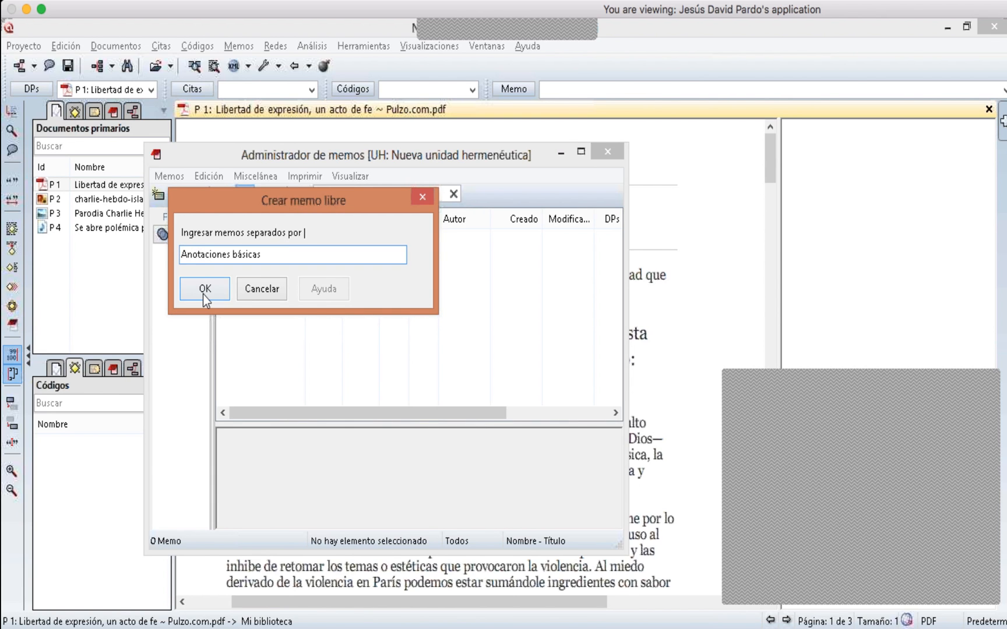
pyautogui.click(205, 290)
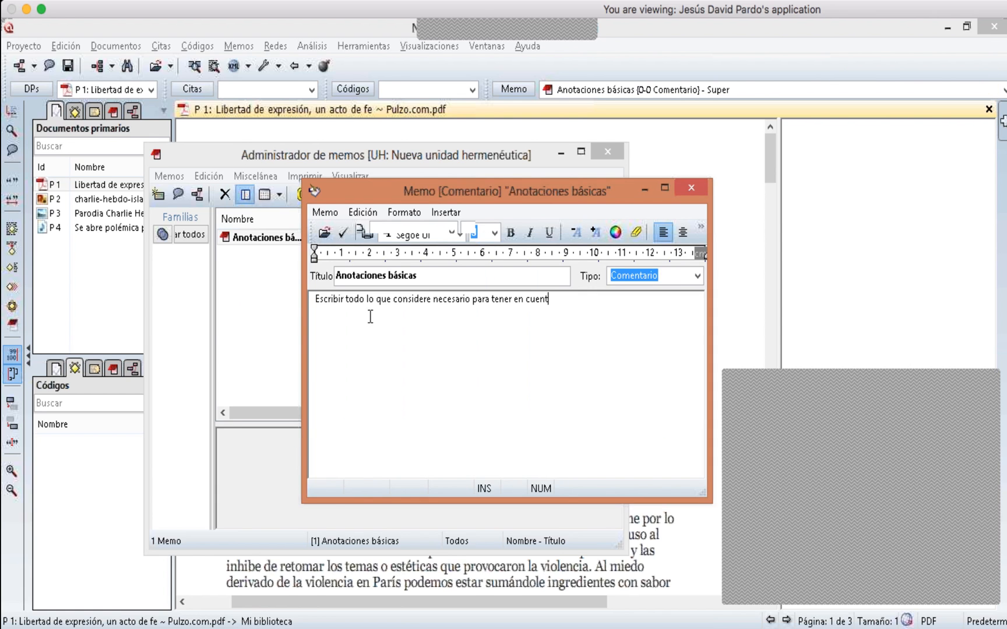
# - Write the memo text 'Escribir todo lo que considere necesario para tener en cuenta en nuestro análisis.', save it, and close the Memo Manager
pyautogui.write('a en nuestro análisi')
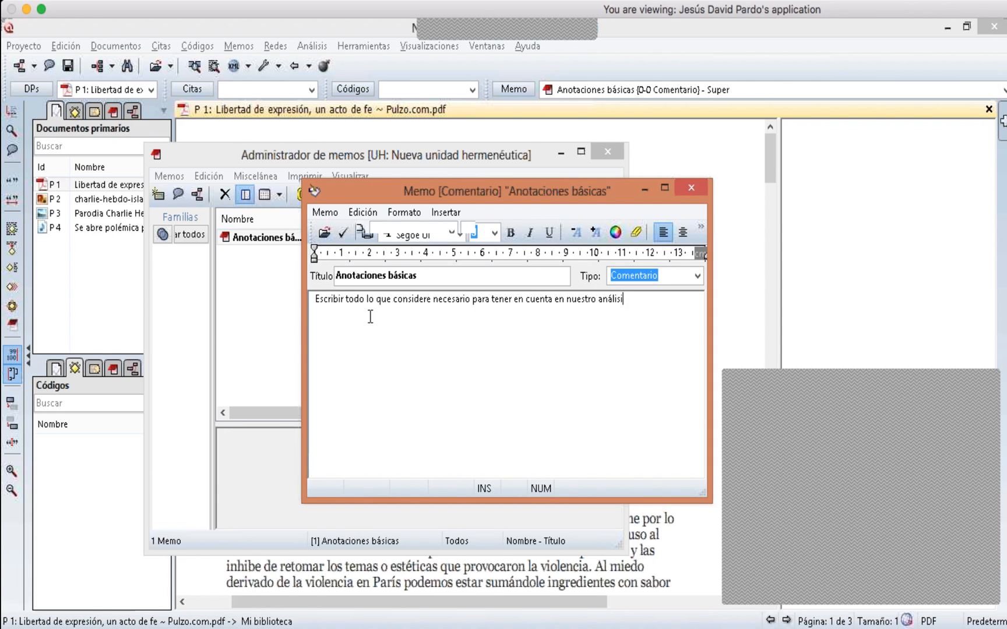
pyautogui.write('s.')
pyautogui.click(344, 239)
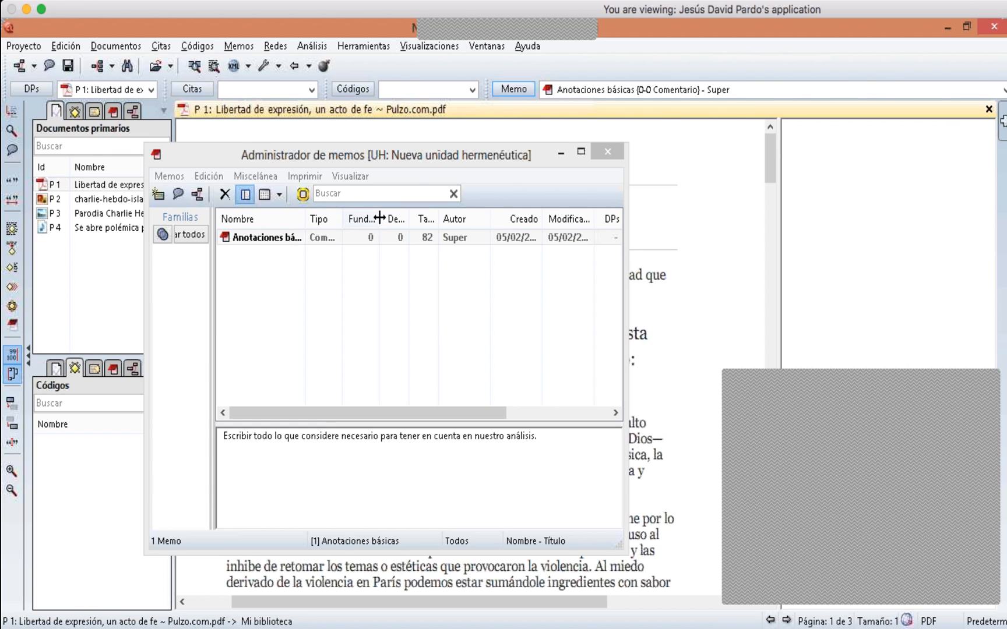
pyautogui.click(280, 238)
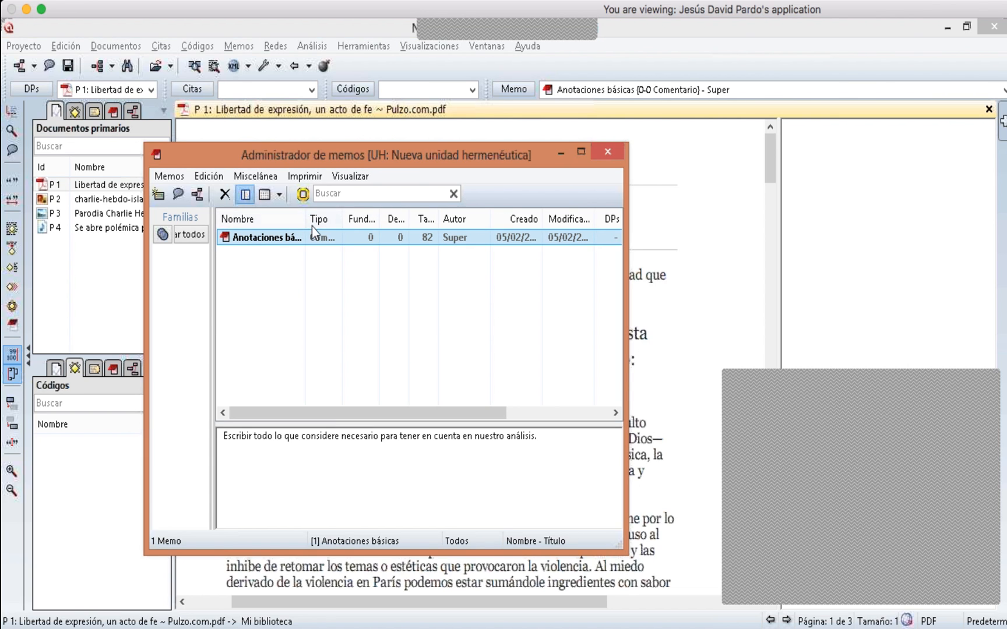
pyautogui.click(607, 153)
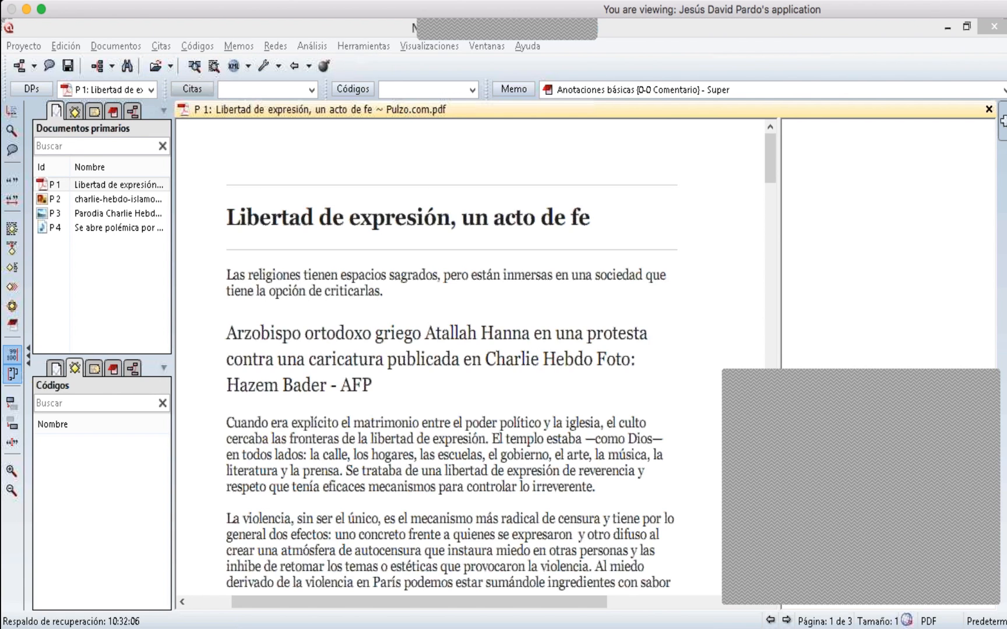
# - Choose to save a copy bundle of the hermeneutic unit
pyautogui.click(363, 46)
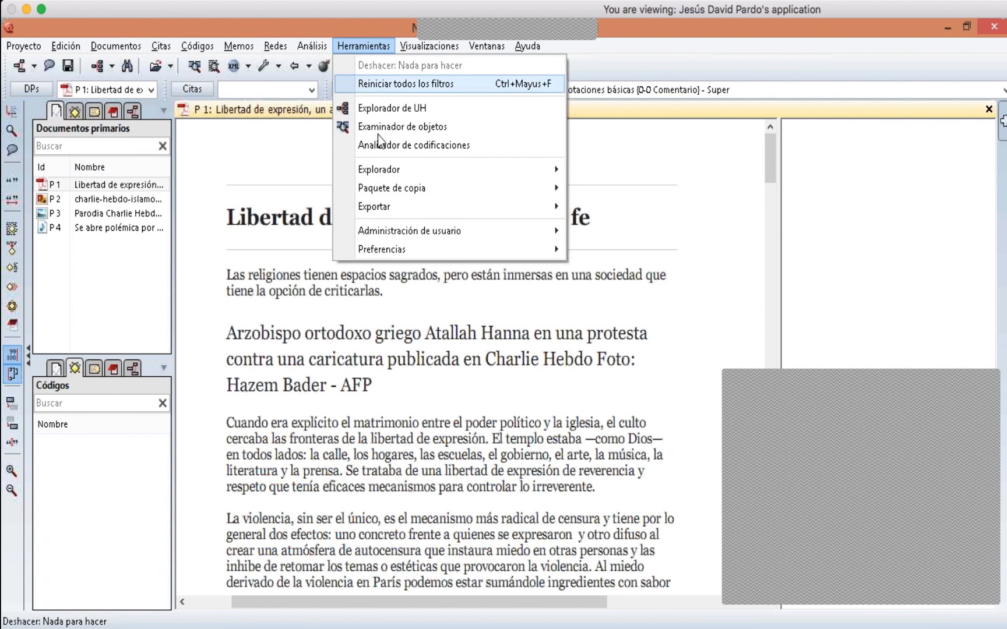
pyautogui.moveTo(432, 195)
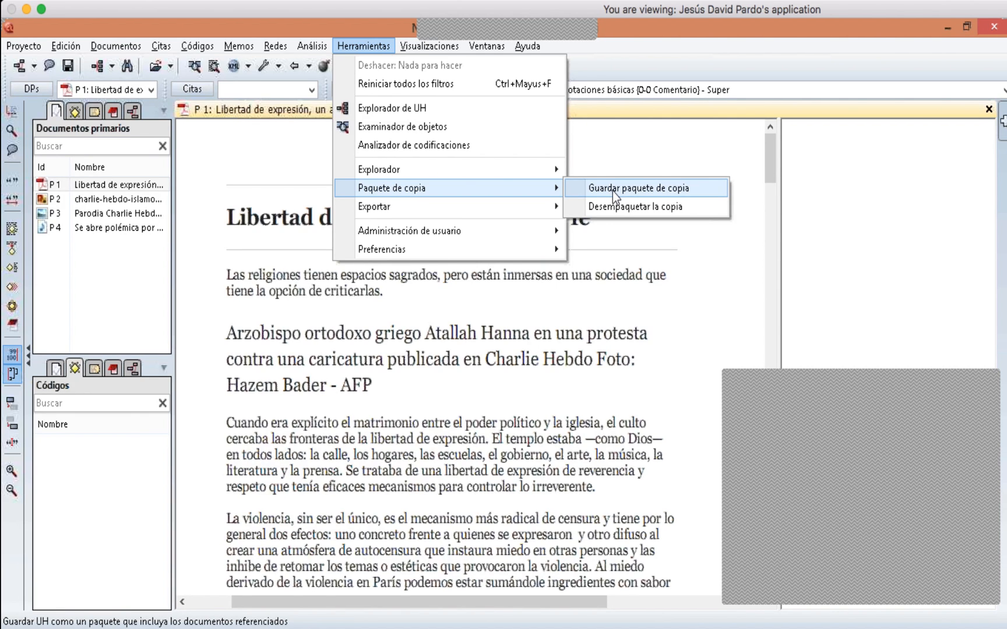
pyautogui.click(635, 302)
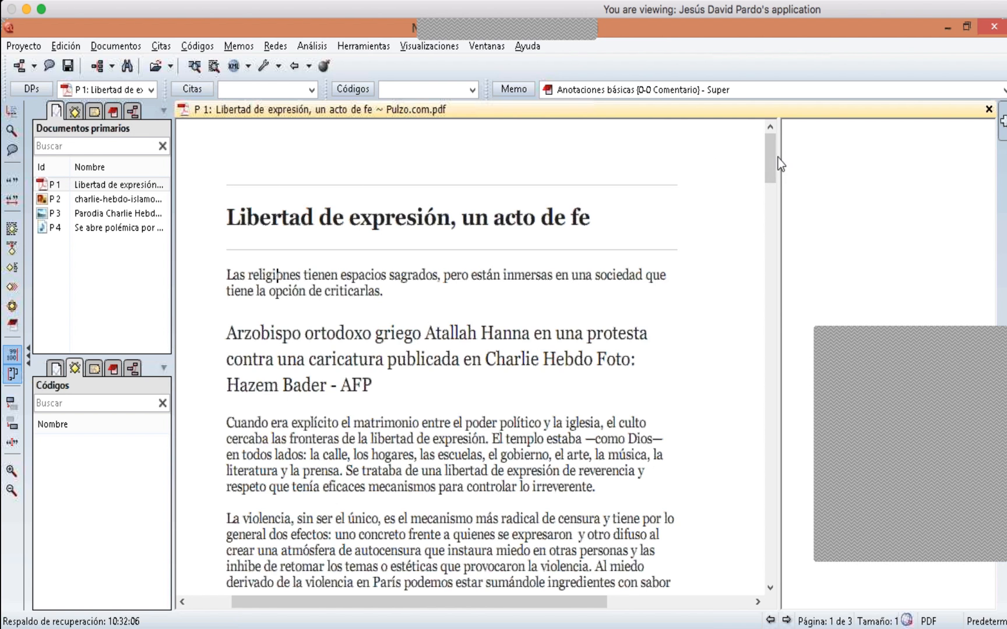
# - Select the sentence beginning 'Cuando era explícito' through 'libertad de expresión.' in P 1 and create a free quotation from it
pyautogui.scroll(-3, 771, 197)
pyautogui.scroll(-10, 771, 197)
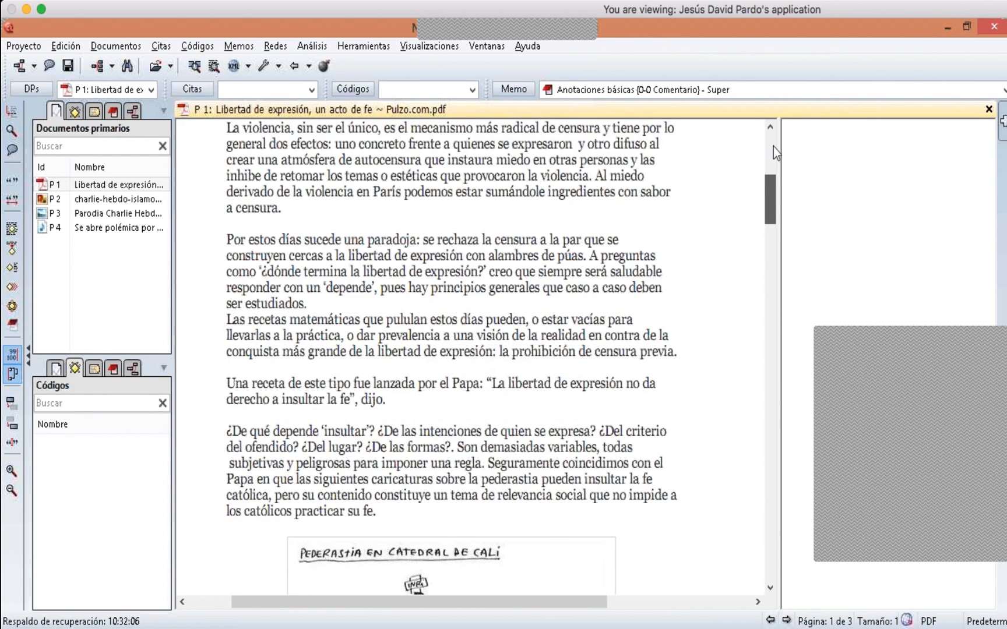
pyautogui.scroll(14, 774, 147)
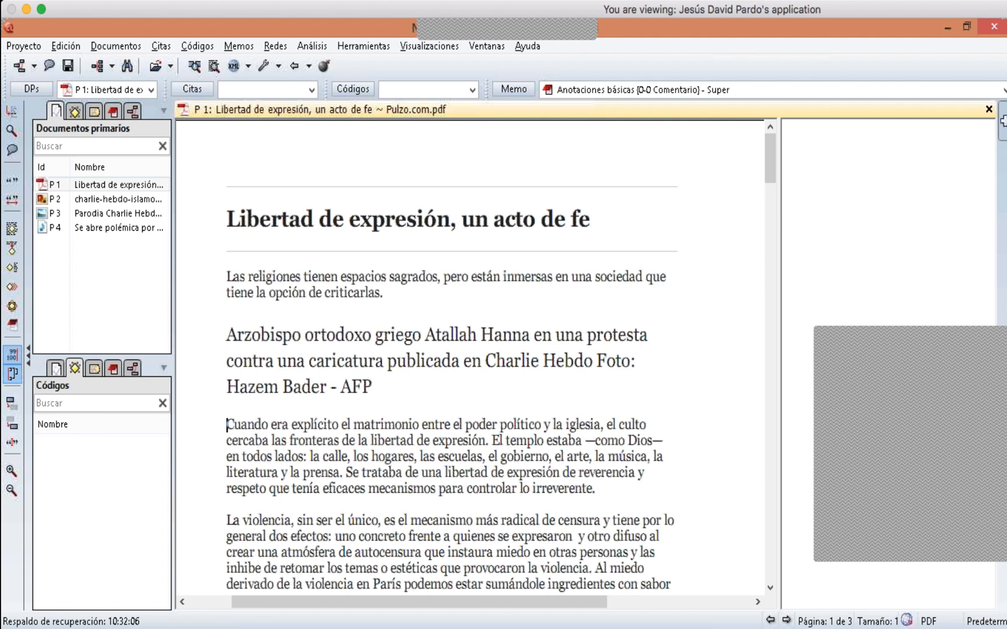
pyautogui.moveTo(232, 425); pyautogui.dragTo(488, 441)
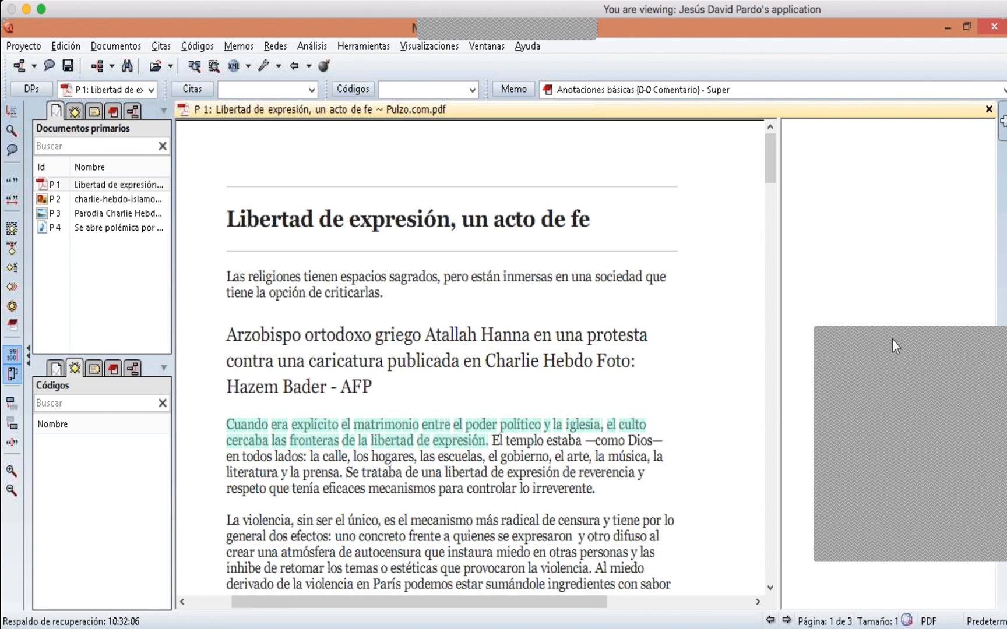
pyautogui.moveTo(893, 339); pyautogui.dragTo(944, 329)
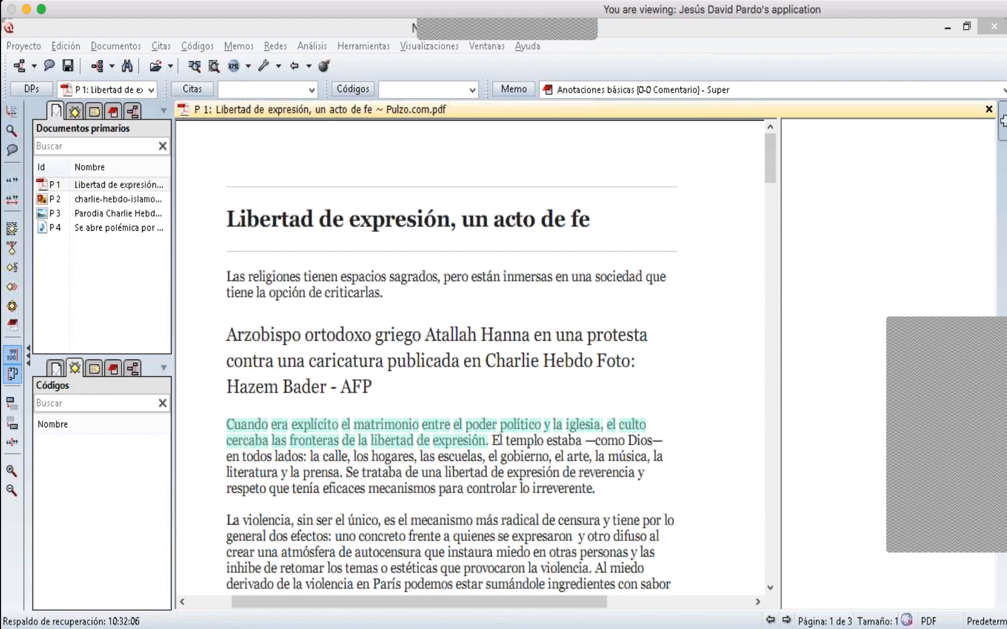
pyautogui.click(16, 178)
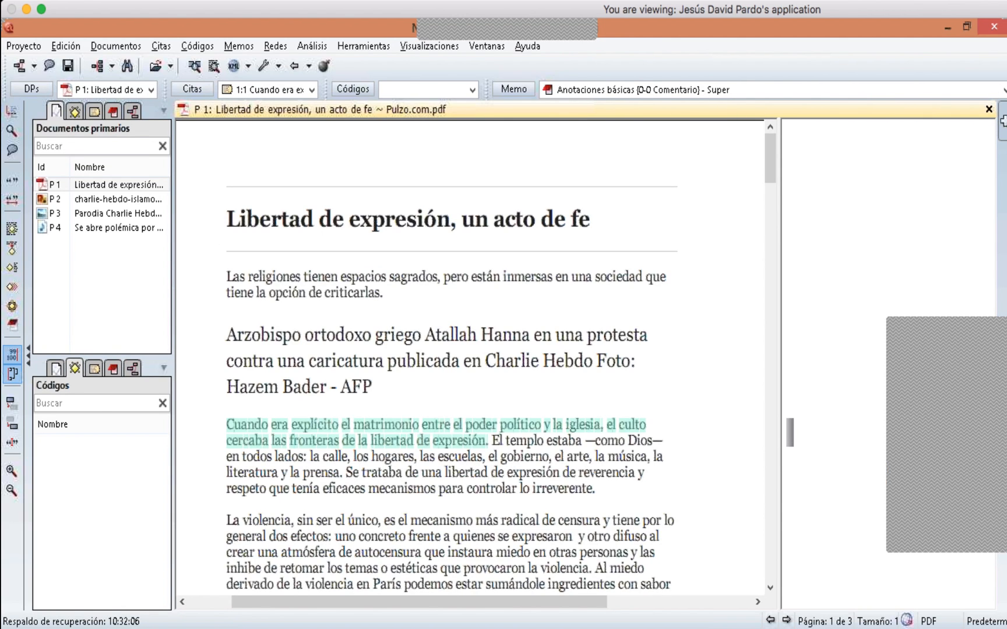
# - Select the paragraph from 'La violencia, sin ser el único' through 'provocaron la violencia.' in P 1 and create a free quotation from it
pyautogui.click(515, 456)
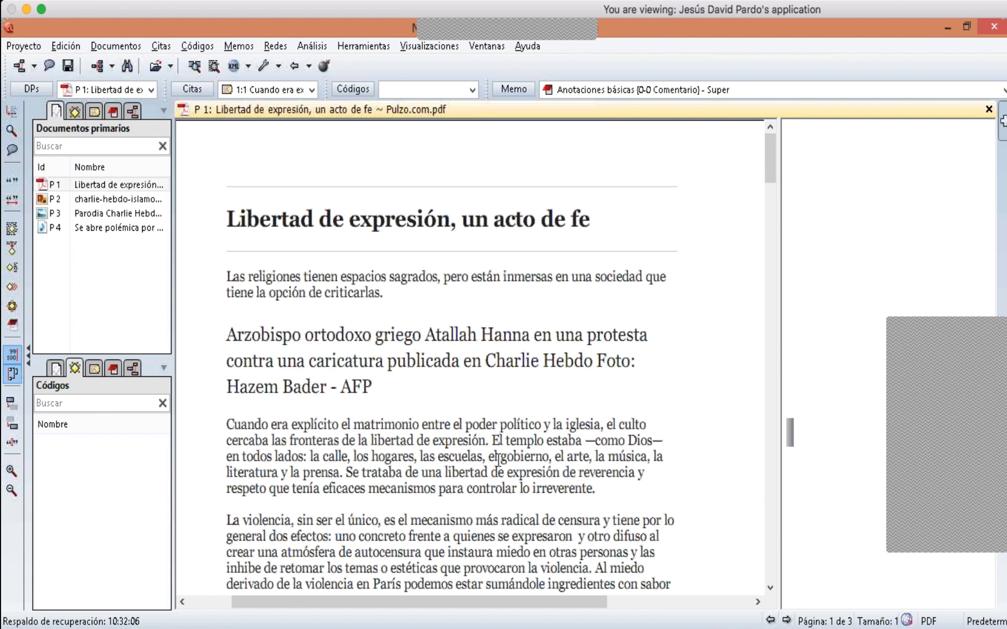
pyautogui.scroll(-2, 406, 470)
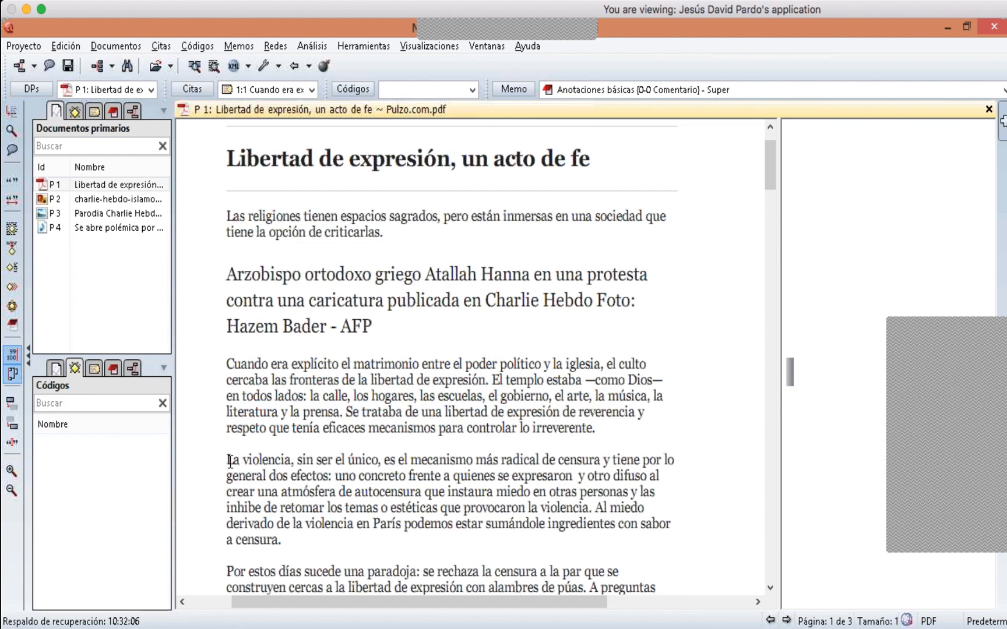
pyautogui.moveTo(230, 462); pyautogui.dragTo(592, 512)
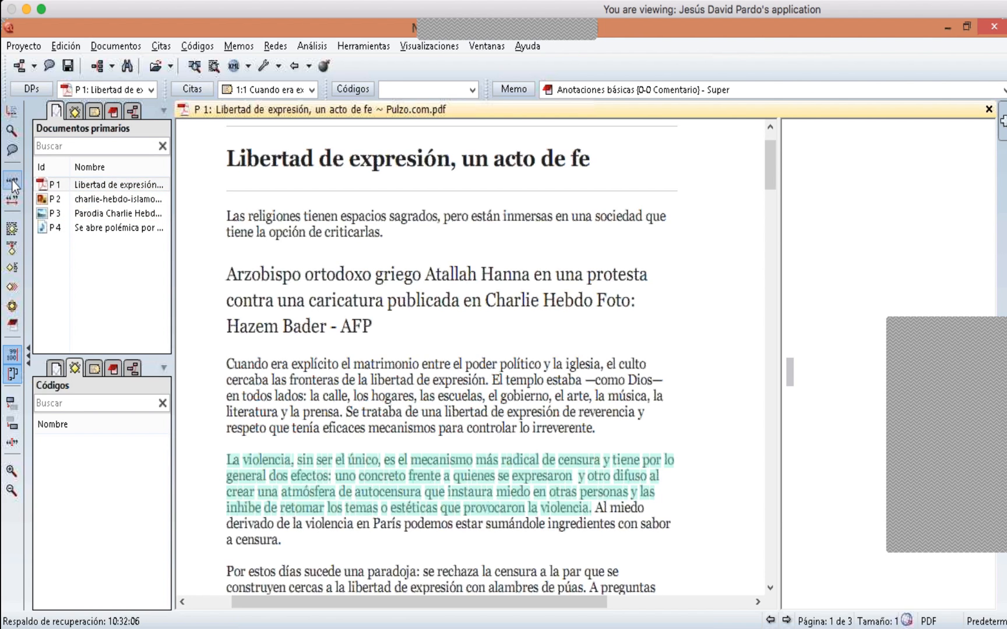
pyautogui.click(325, 486)
pyautogui.rightClick(325, 486)
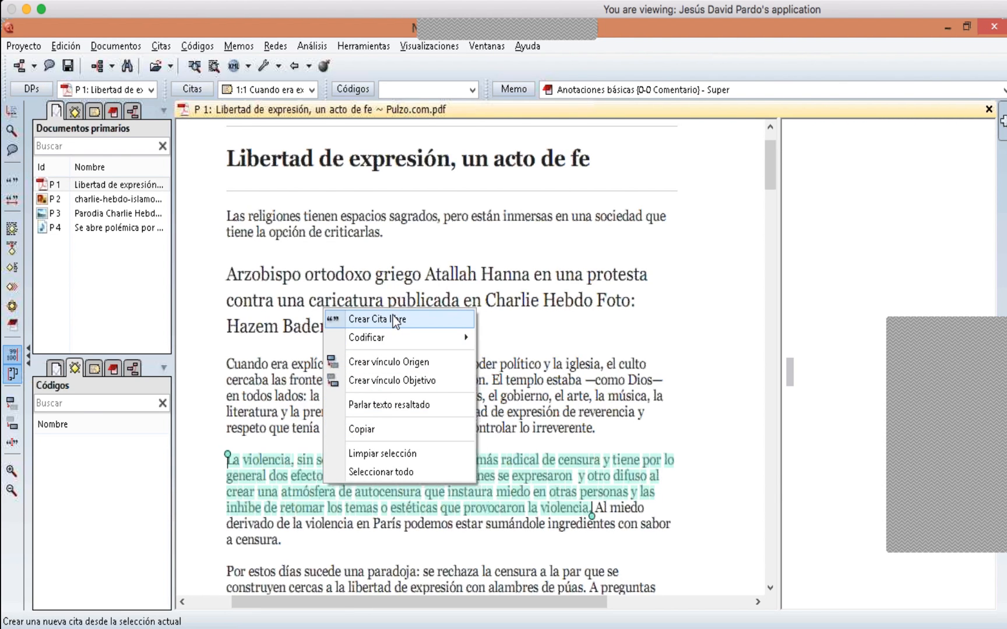
pyautogui.click(440, 325)
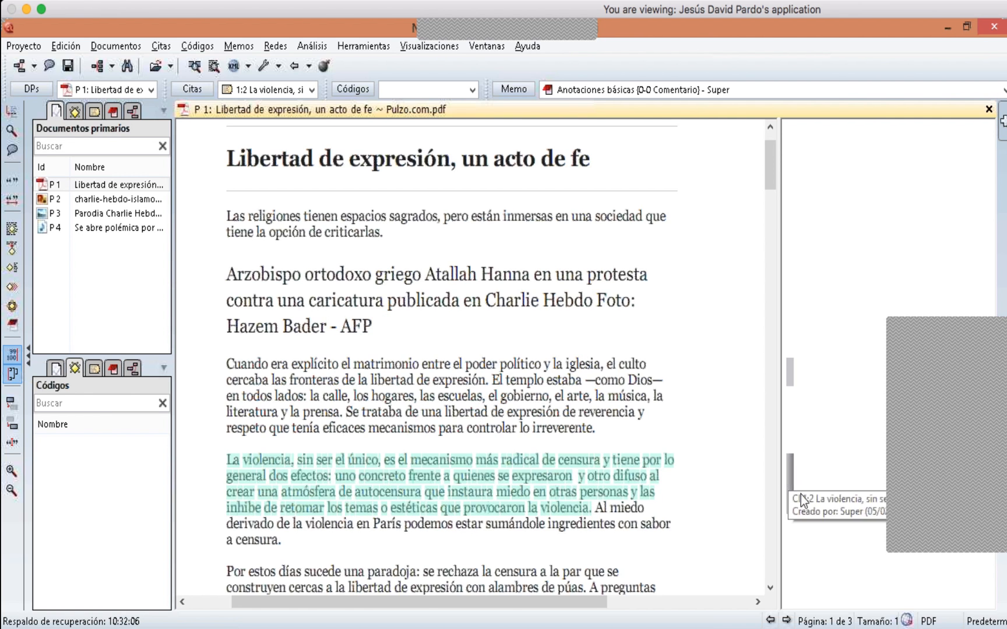
# - Select each quotation's margin bar in turn to examine which passages of P 1 it highlights
pyautogui.click(790, 375)
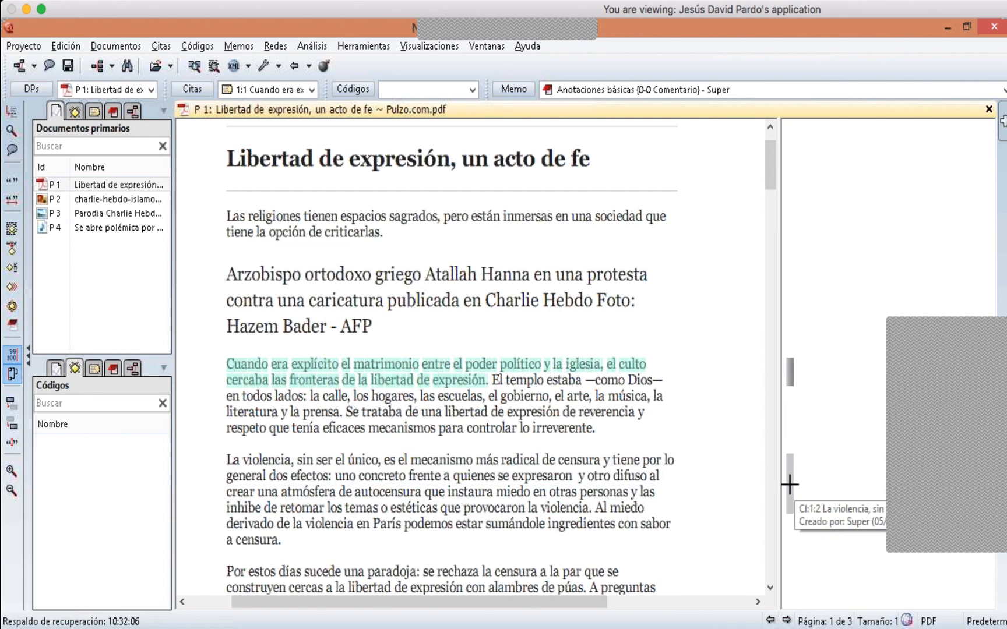
pyautogui.click(789, 483)
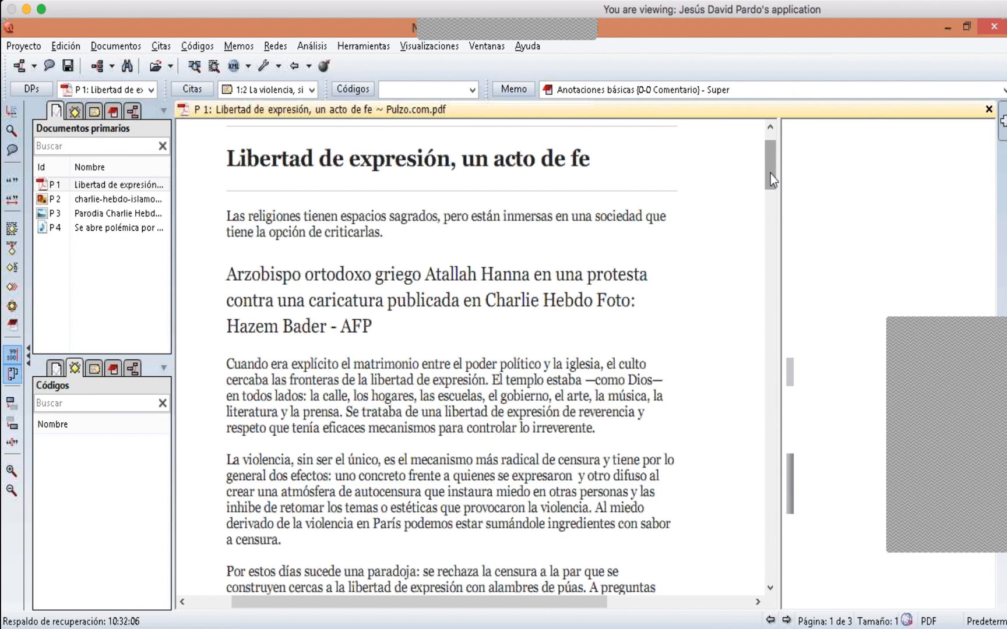
pyautogui.scroll(-10, 770, 174)
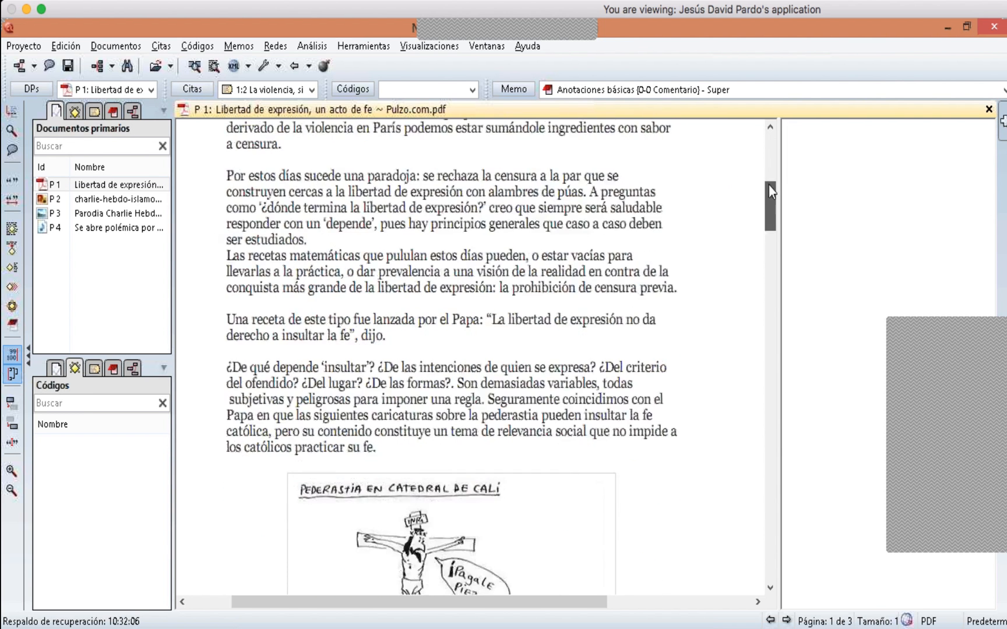
pyautogui.scroll(8, 769, 186)
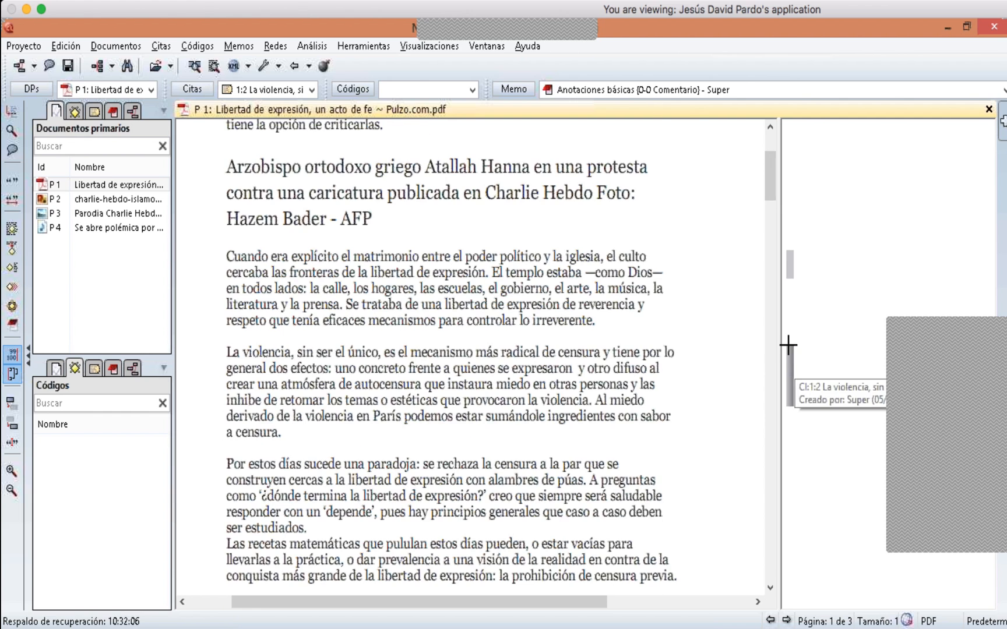
pyautogui.click(790, 265)
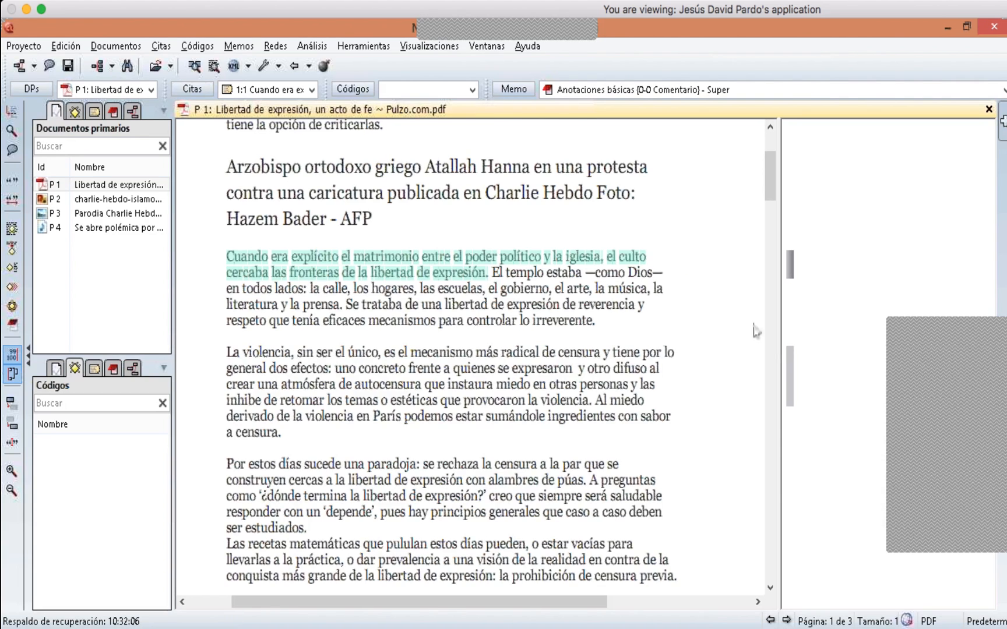
pyautogui.click(790, 362)
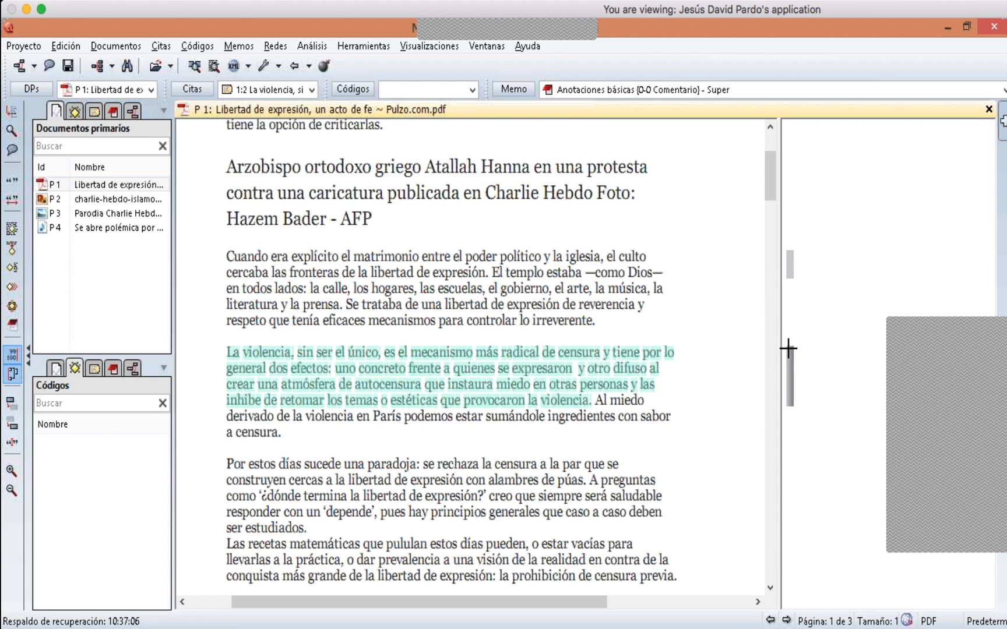
pyautogui.click(790, 265)
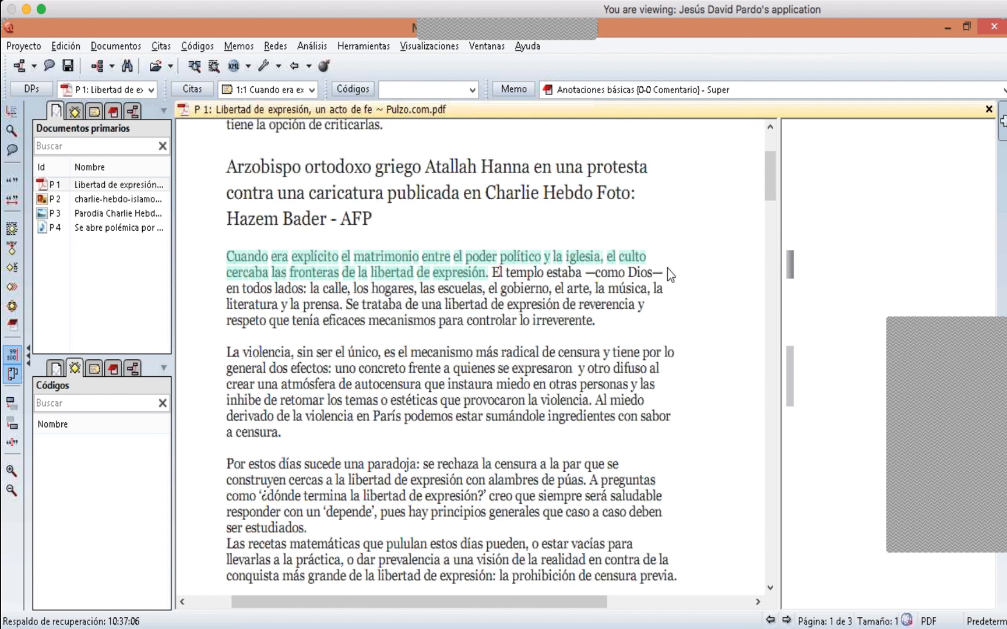
pyautogui.click(487, 272)
pyautogui.scroll(-2, 769, 200)
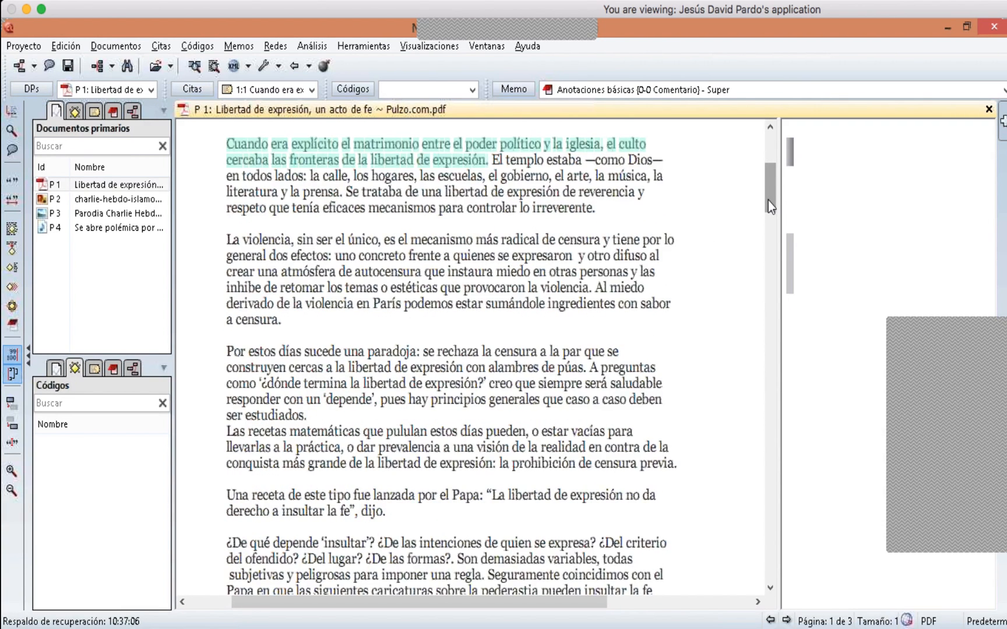
pyautogui.scroll(2, 768, 200)
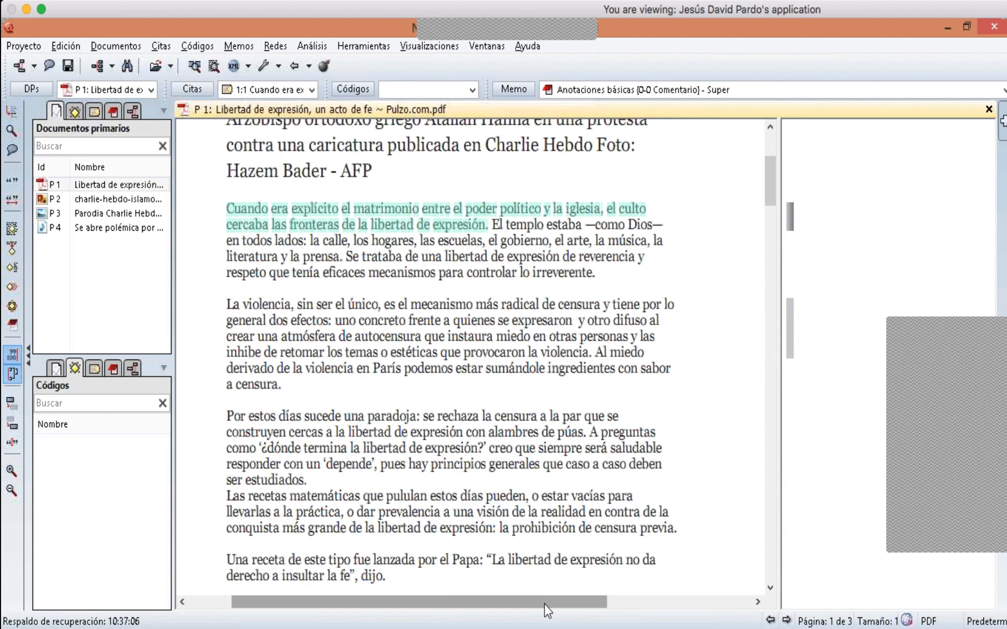
pyautogui.hscroll(2, 544, 605)
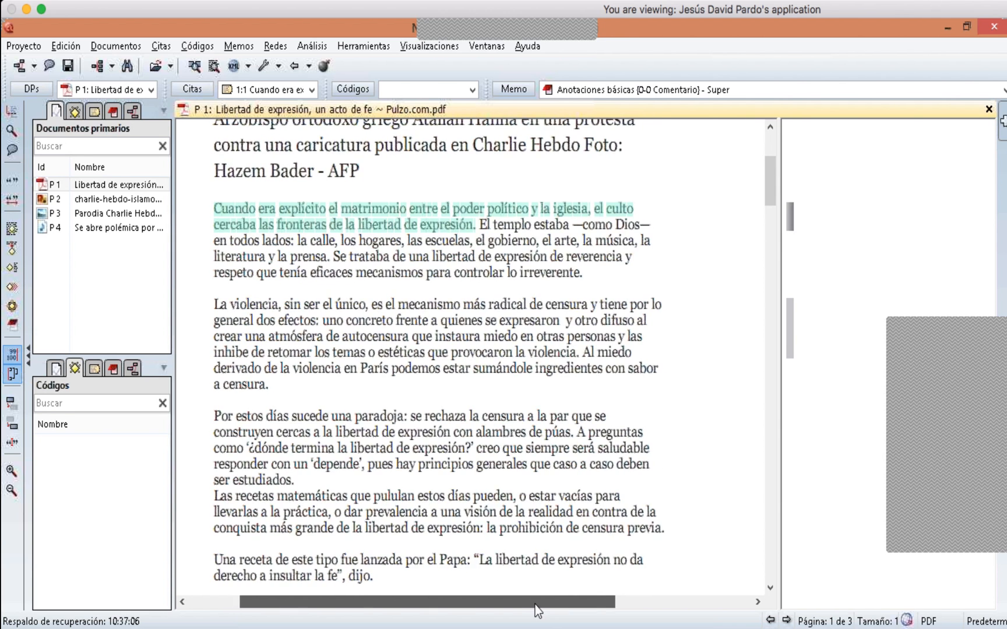
pyautogui.hscroll(-4, 535, 605)
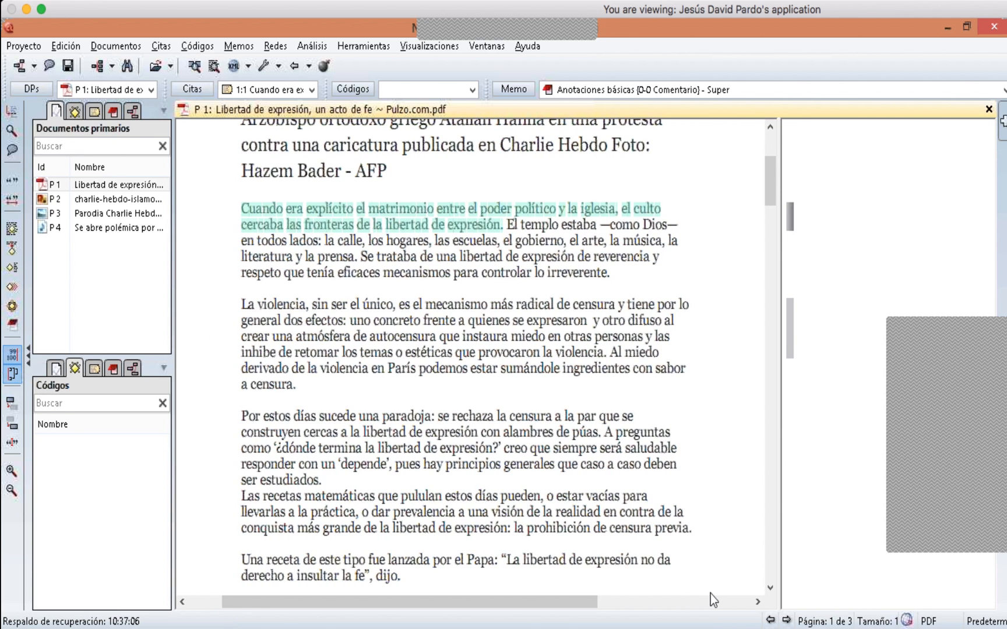
pyautogui.click(770, 588)
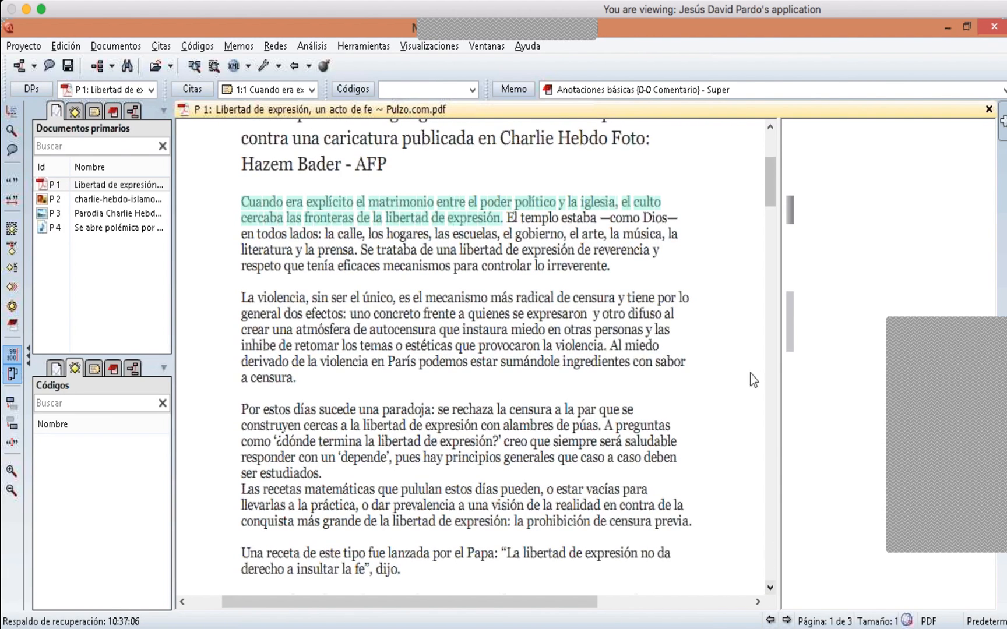
pyautogui.click(509, 219)
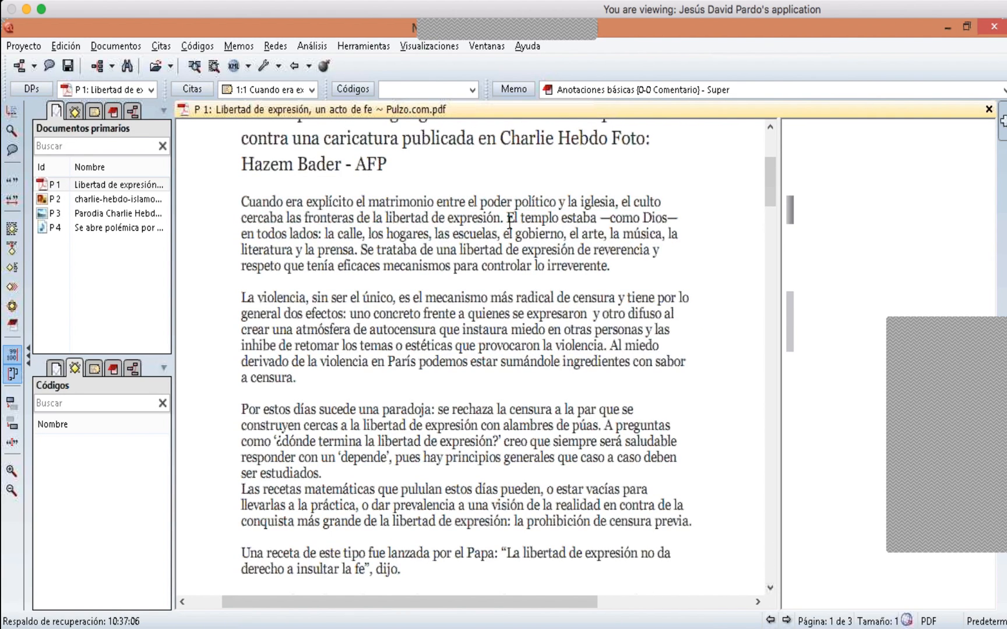
# - Delete both free quotations from P 1, the 'Cuando era explícito' one and the 'La violencia' one
pyautogui.moveTo(509, 219); pyautogui.dragTo(569, 253)
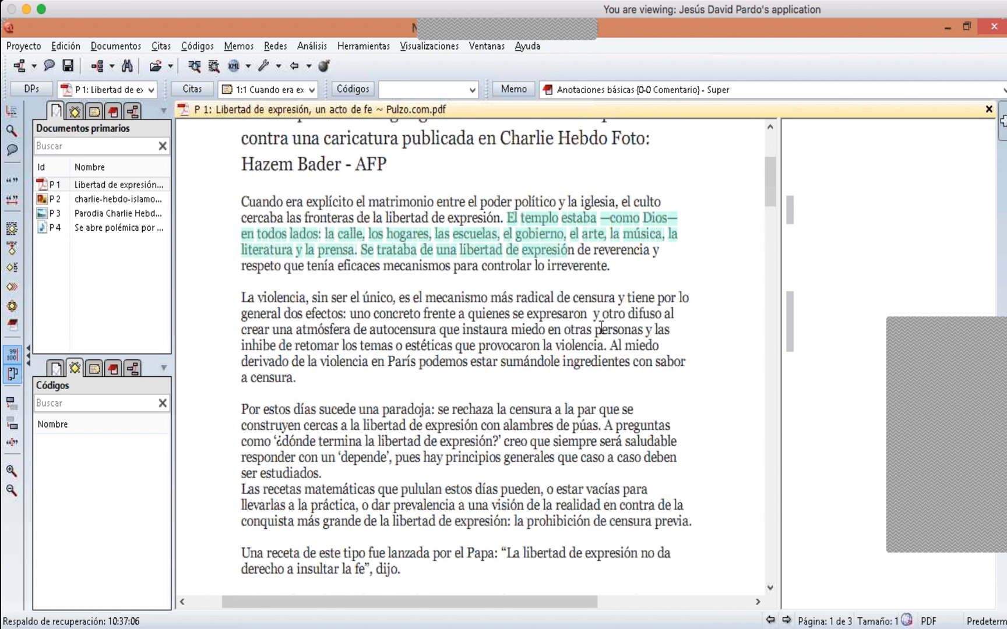
pyautogui.click(602, 330)
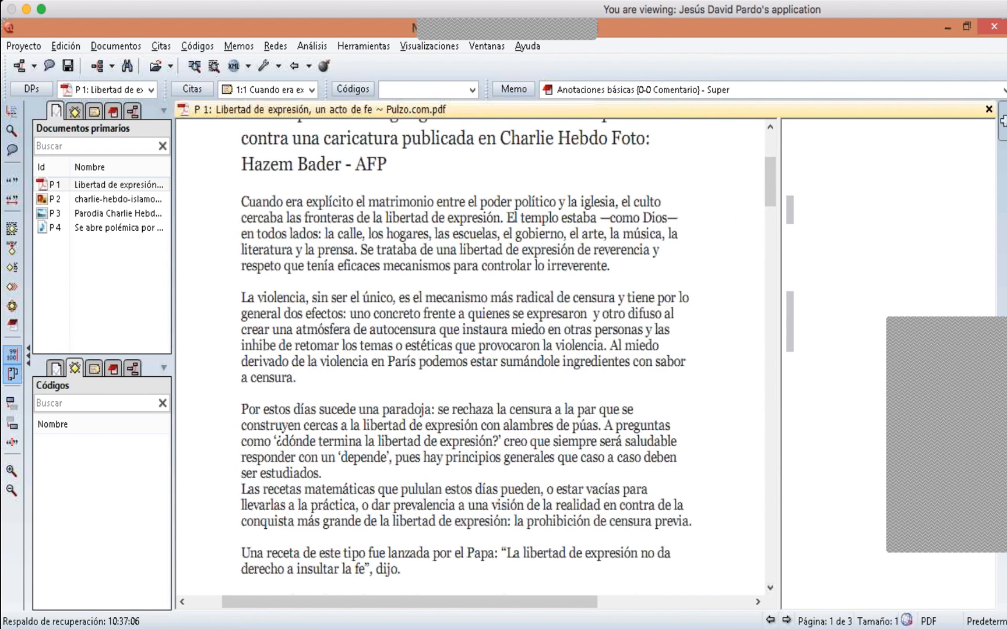
pyautogui.click(790, 207)
pyautogui.rightClick(790, 207)
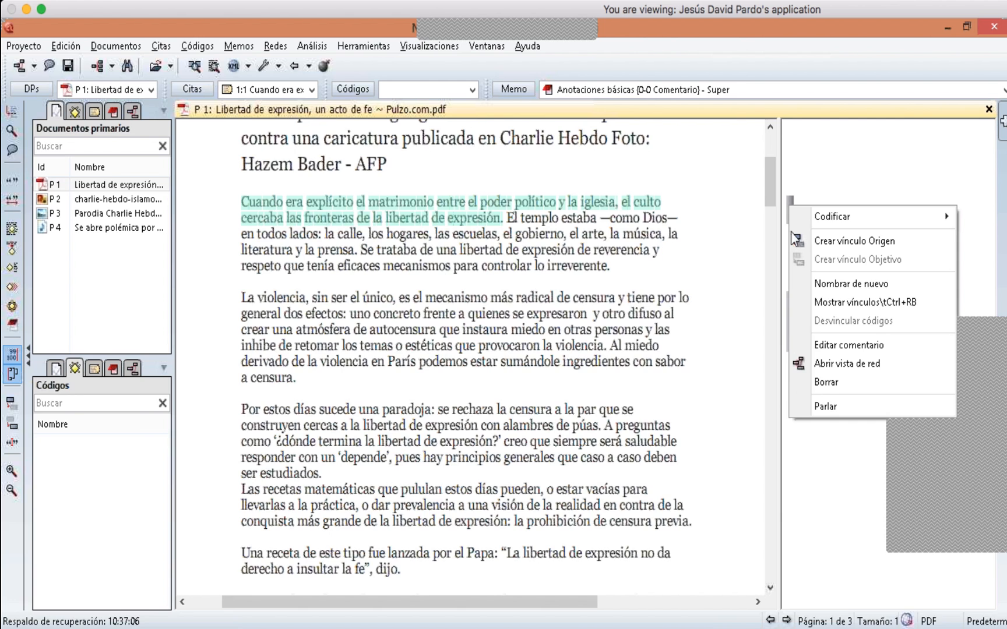
pyautogui.click(826, 382)
pyautogui.rightClick(790, 312)
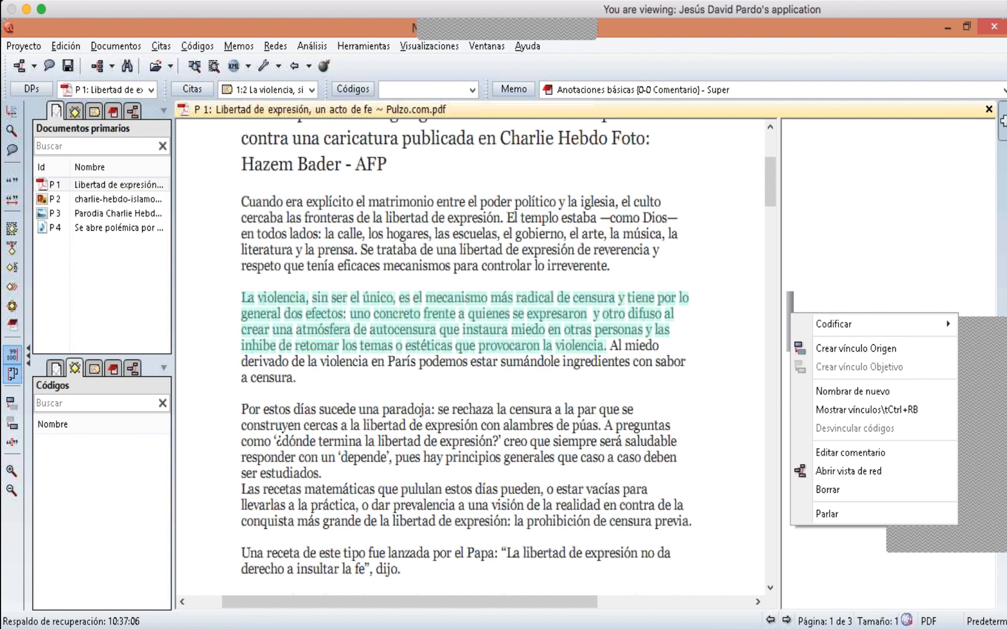
pyautogui.click(794, 294)
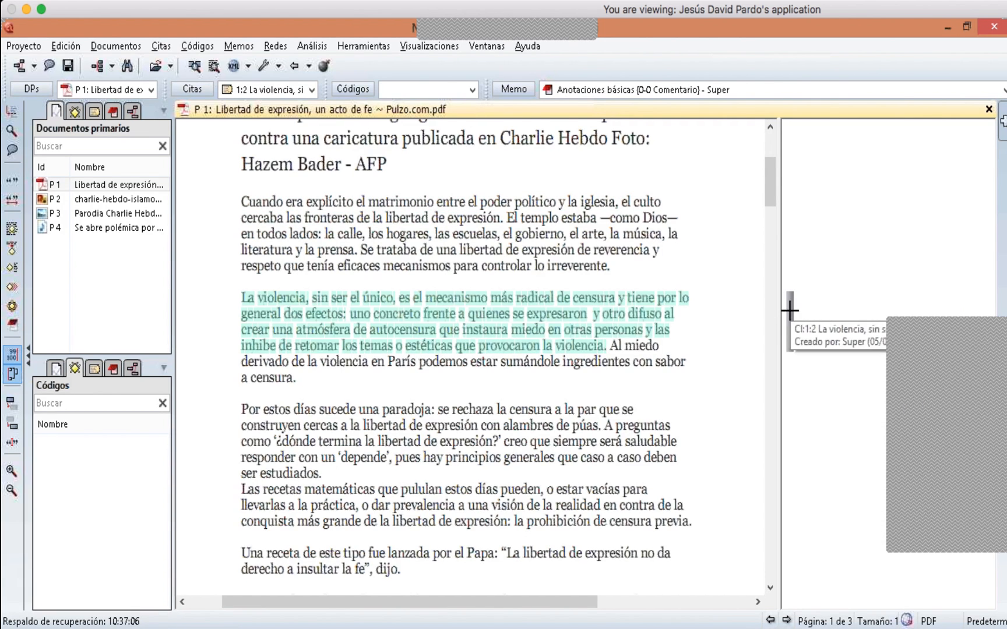
pyautogui.rightClick(789, 306)
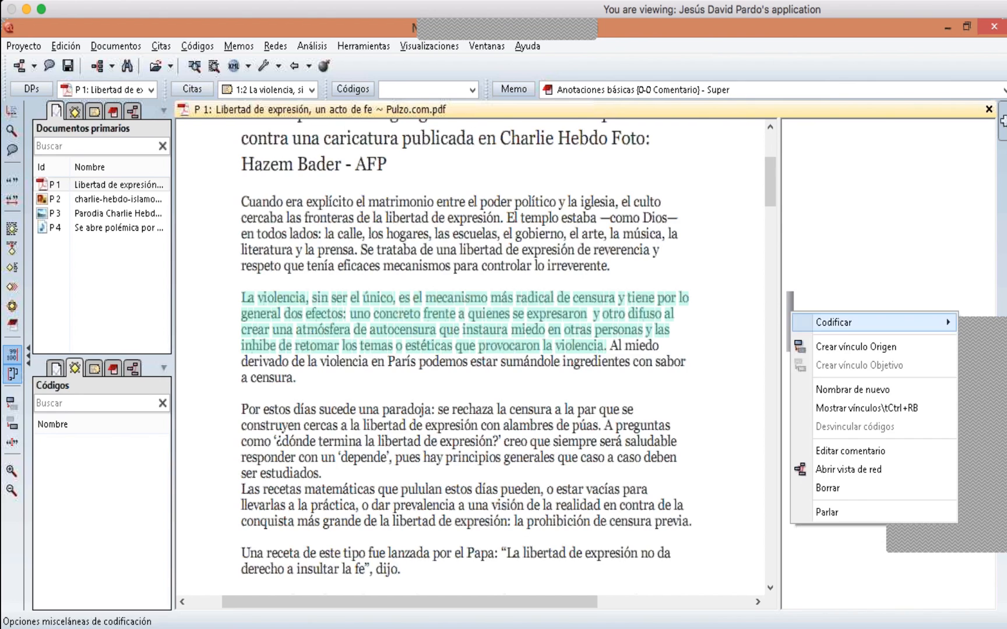
pyautogui.click(829, 489)
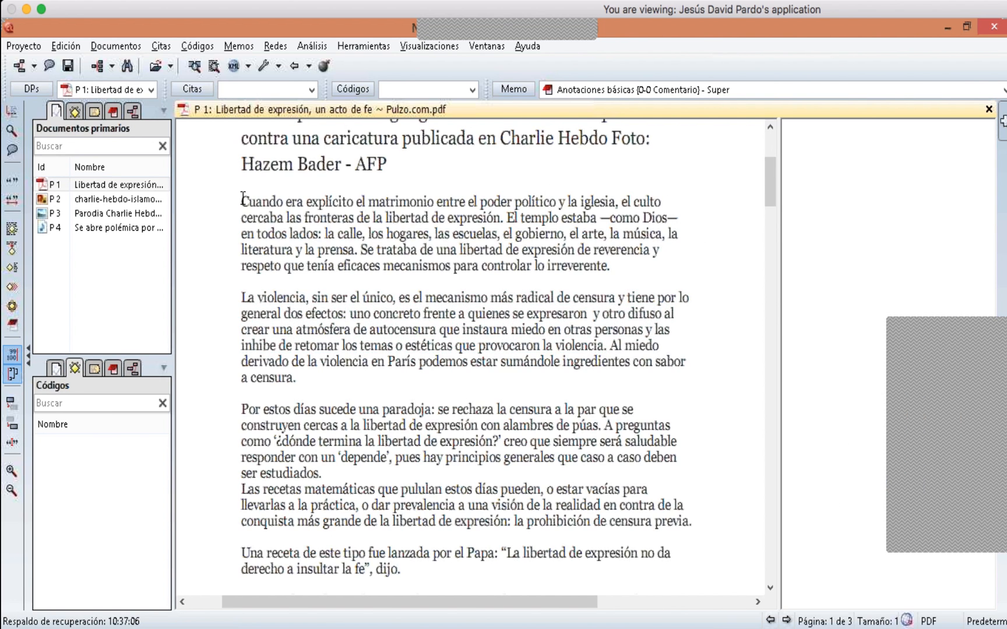
# - Select the sentence 'Cuando era explícito…libertad de expresión.' and open-code it with the code 'Poder político'
pyautogui.moveTo(241, 201); pyautogui.dragTo(505, 218)
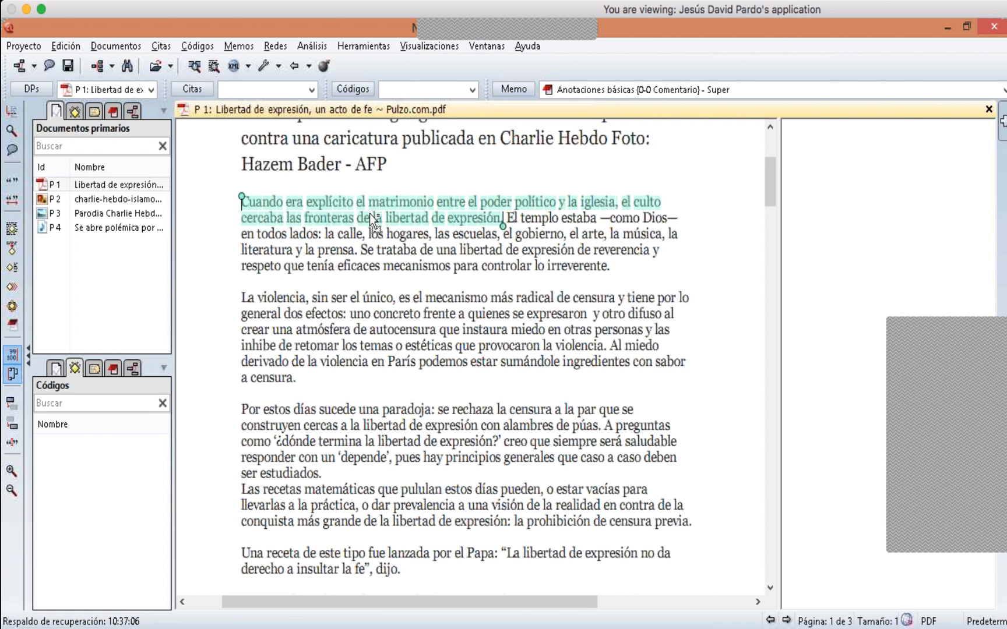
pyautogui.rightClick(404, 205)
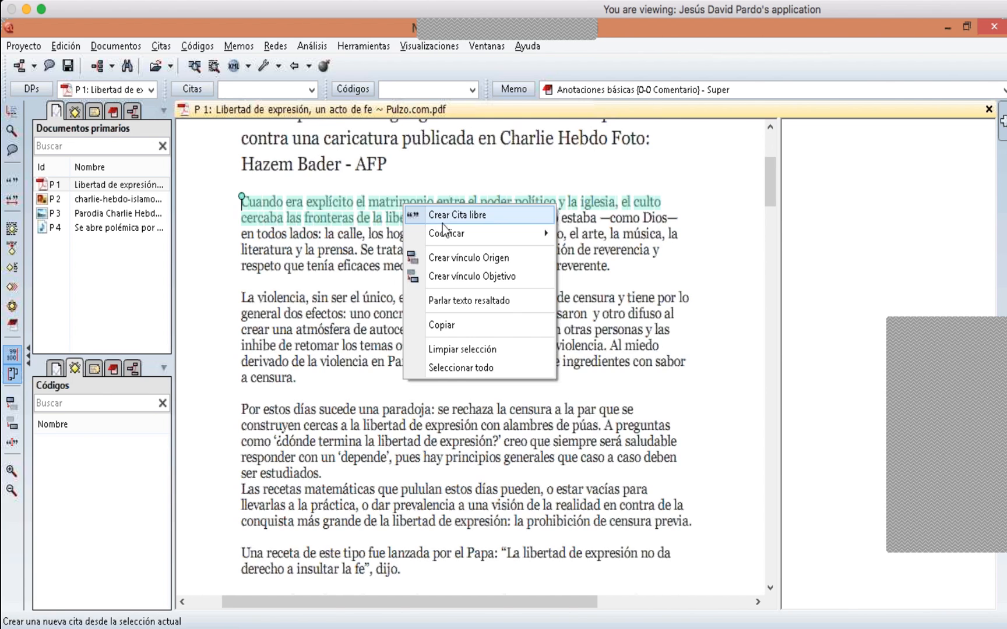
pyautogui.moveTo(443, 234)
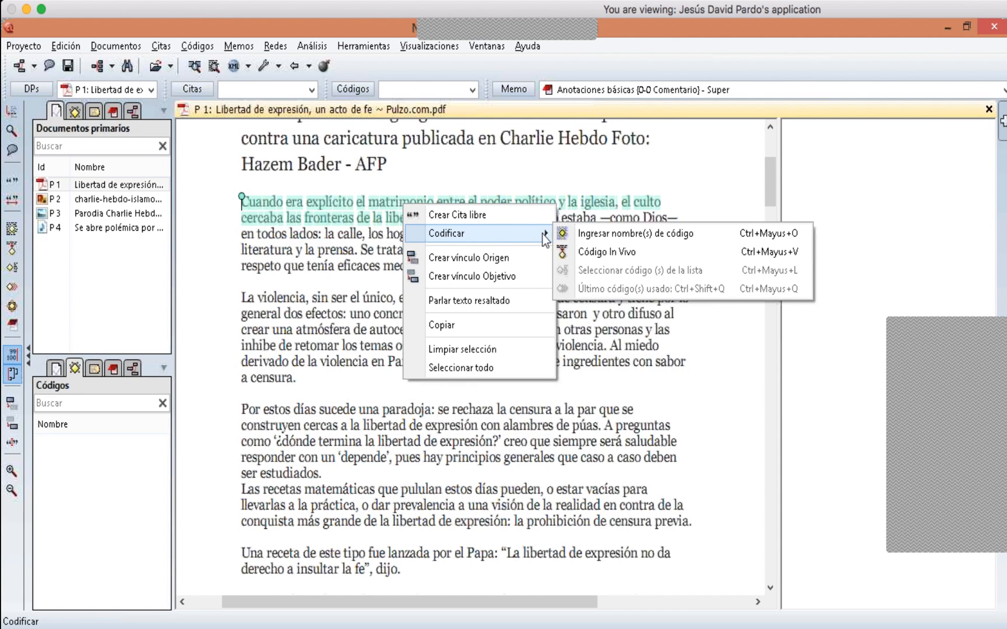
pyautogui.click(590, 236)
pyautogui.moveTo(732, 227); pyautogui.dragTo(377, 336)
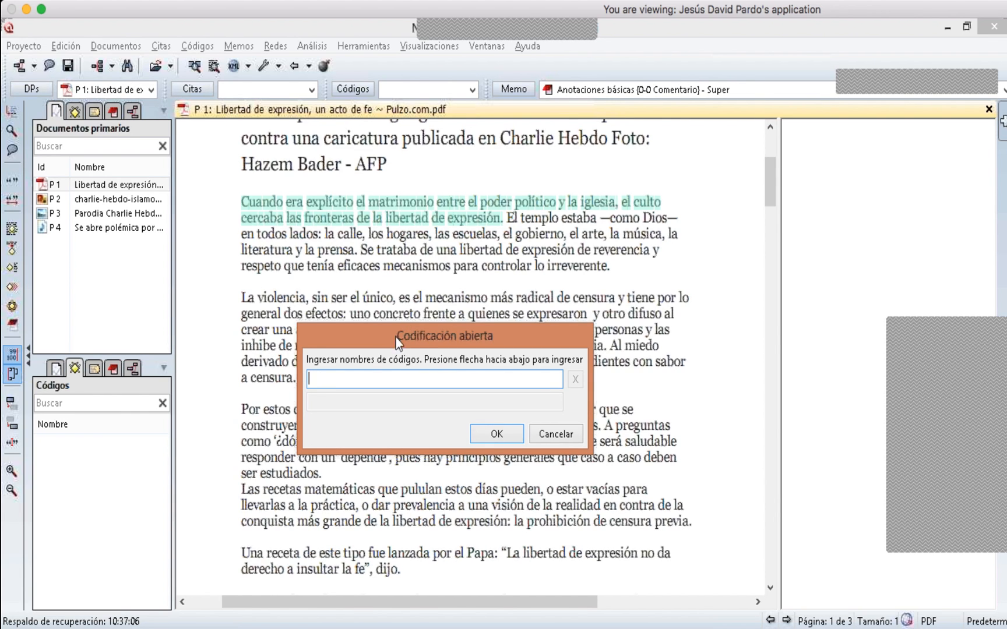
pyautogui.write('Po')
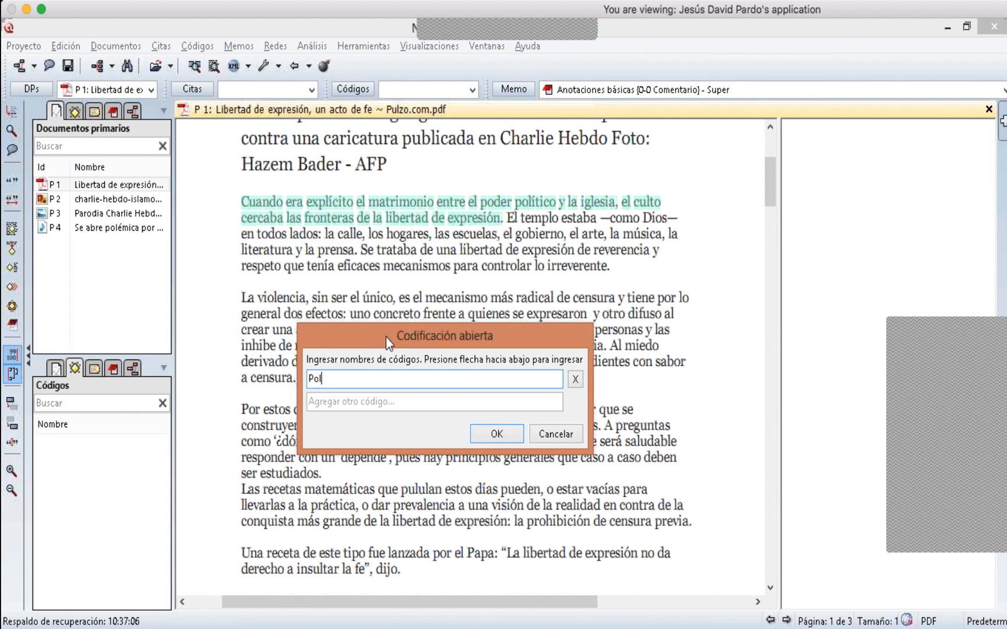
pyautogui.write('der político')
pyautogui.press('Down')
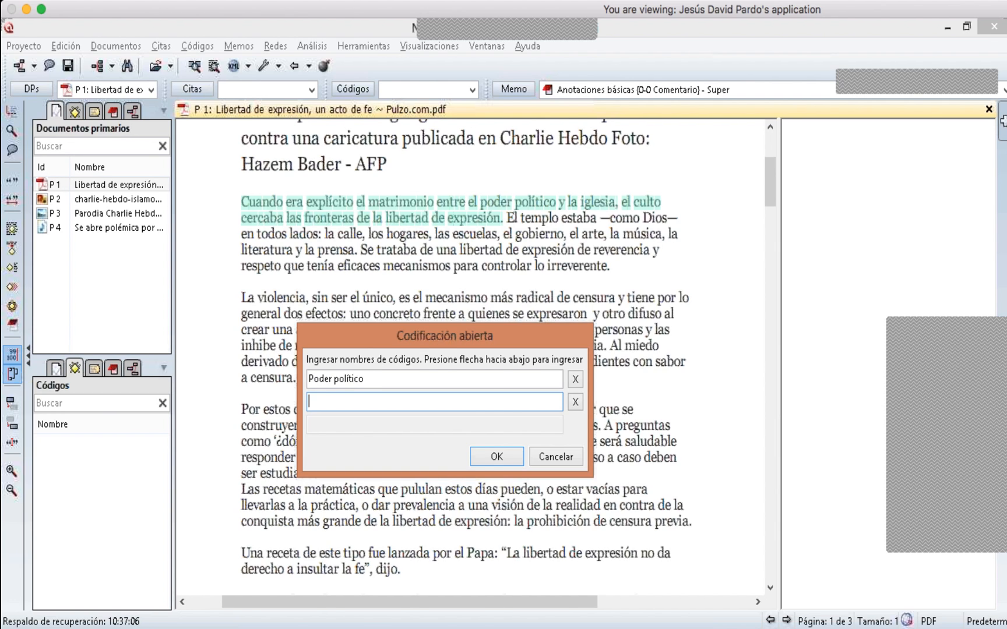
# - Add the codes 'Froneras de la liberta de expresión' and 'Iglesia' to the same open coding of the sentence and confirm
pyautogui.write('Fron')
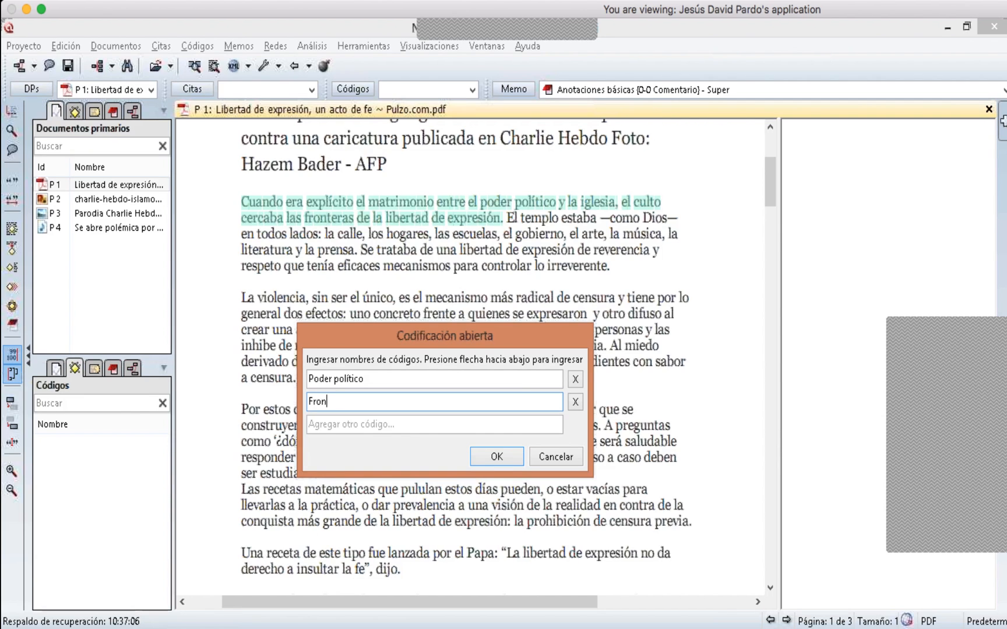
pyautogui.write('eras de la liberta de ex')
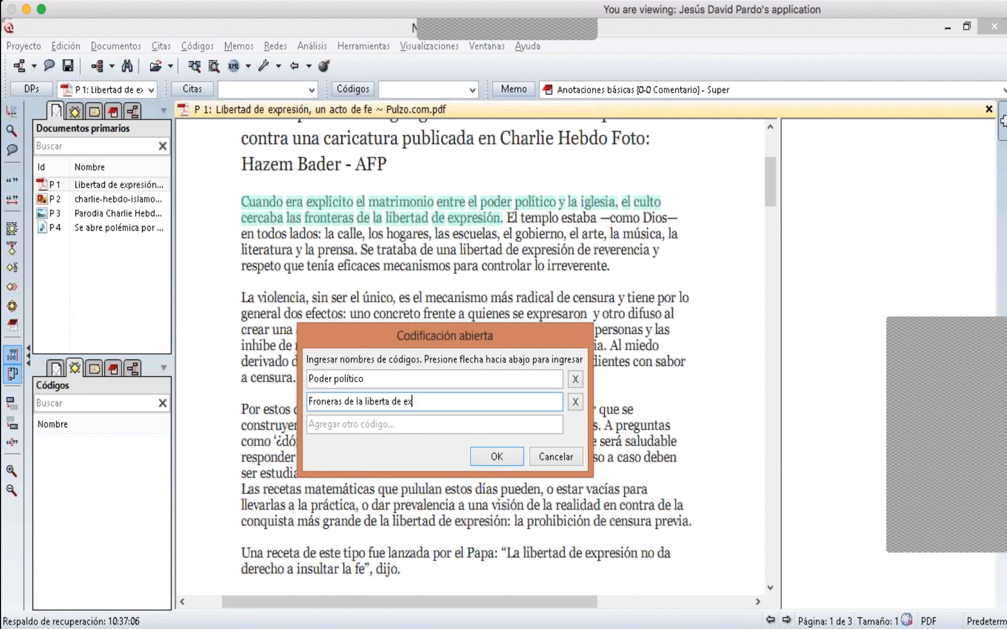
pyautogui.write('`resión')
pyautogui.press('Left')
pyautogui.press('Left')
pyautogui.press('Left')
pyautogui.press('Left')
pyautogui.press('Left')
pyautogui.press('Left')
pyautogui.press('BackSpace')
pyautogui.write('p')
pyautogui.press('Down')
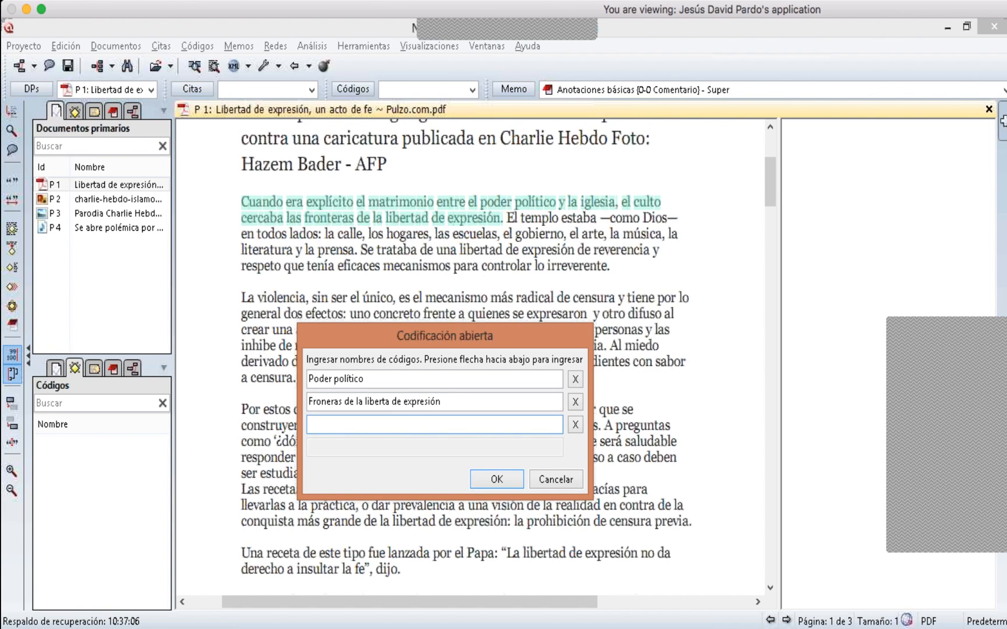
pyautogui.write('Igle')
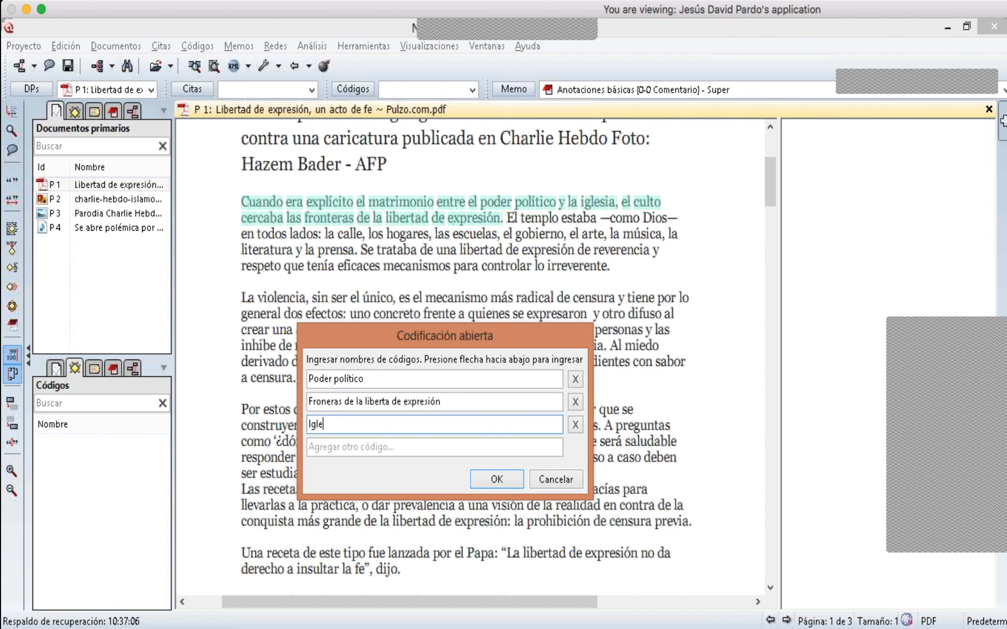
pyautogui.write('sia')
pyautogui.click(499, 482)
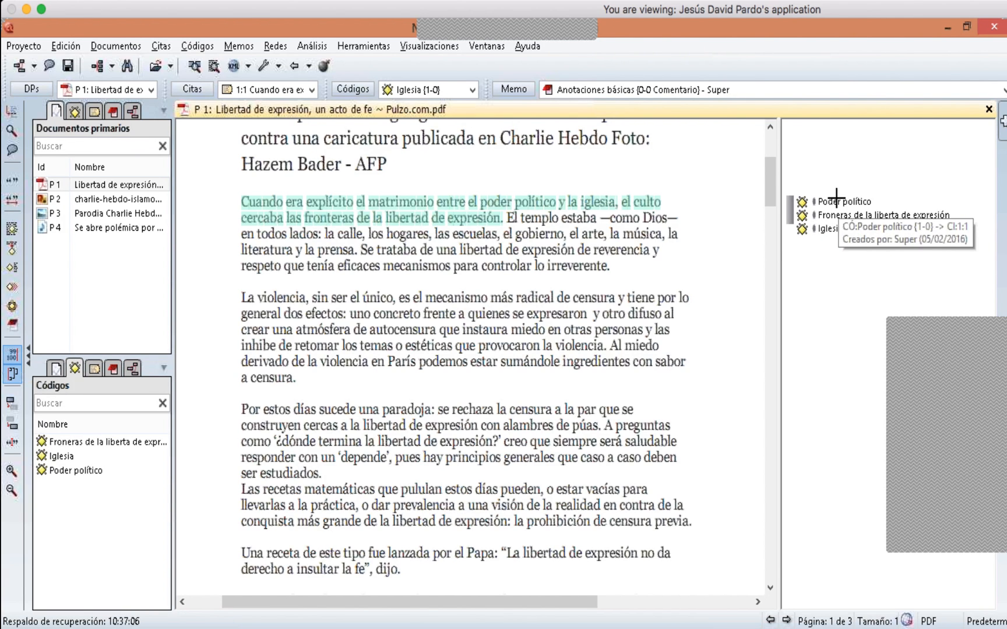
# - Rename the code 'Froneras de la liberta de expresión' to 'Fronteras de la libertad de expresión'
pyautogui.click(851, 215)
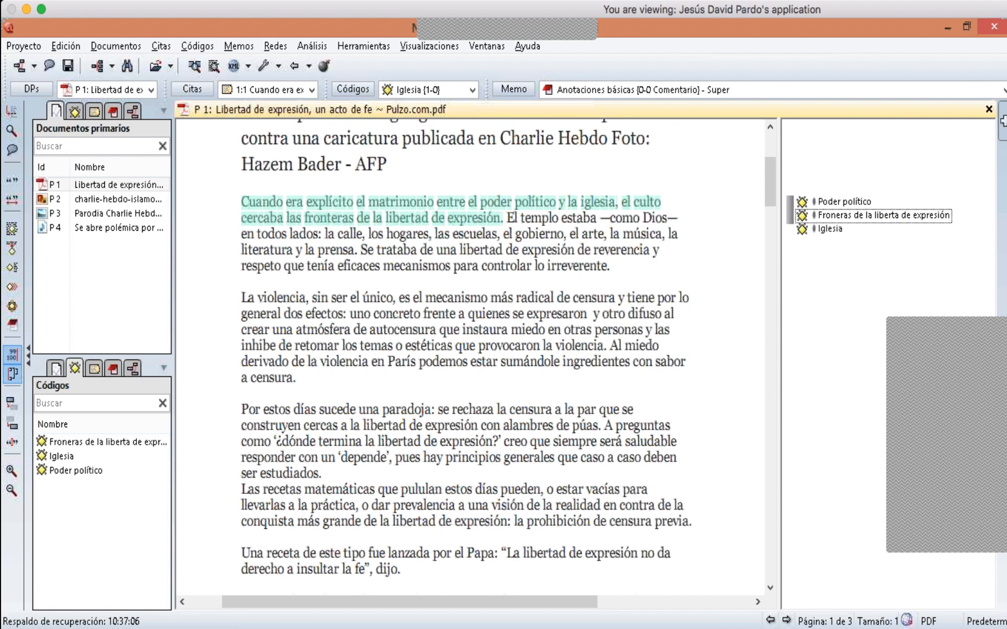
pyautogui.rightClick(851, 216)
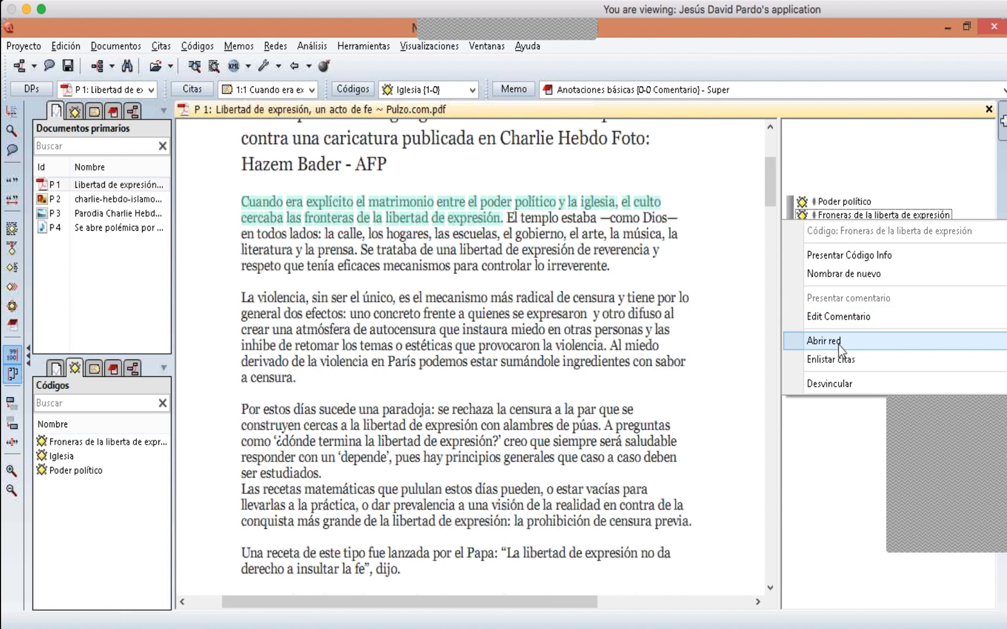
pyautogui.click(834, 274)
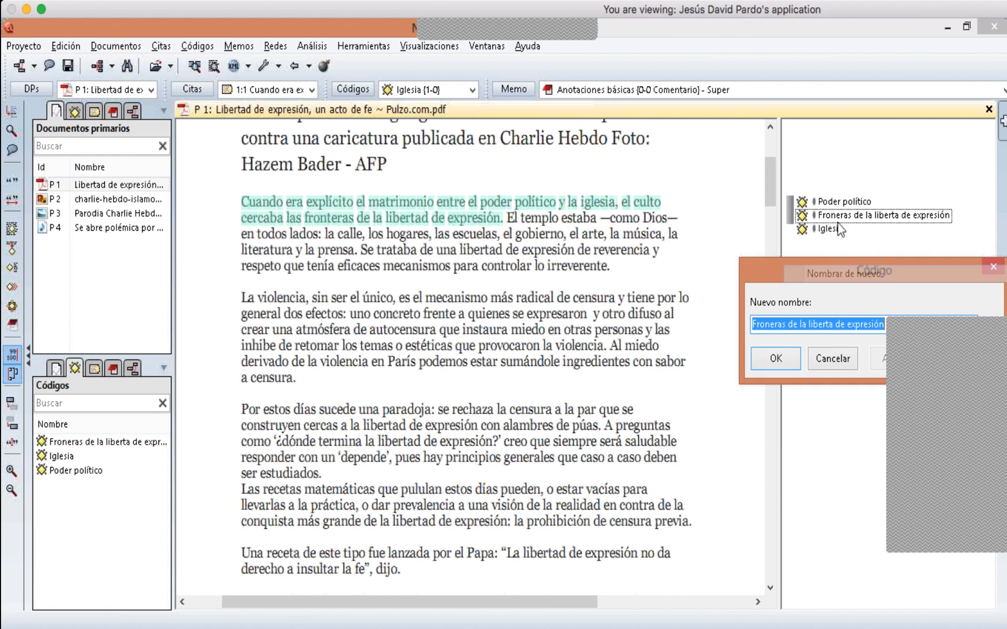
pyautogui.click(773, 323)
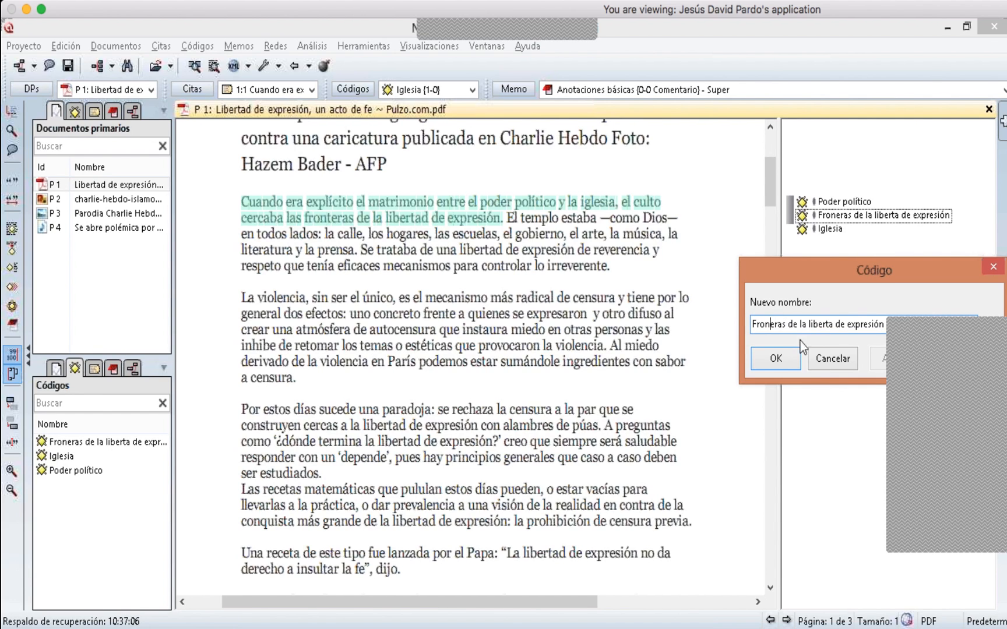
pyautogui.write('t')
pyautogui.click(837, 324)
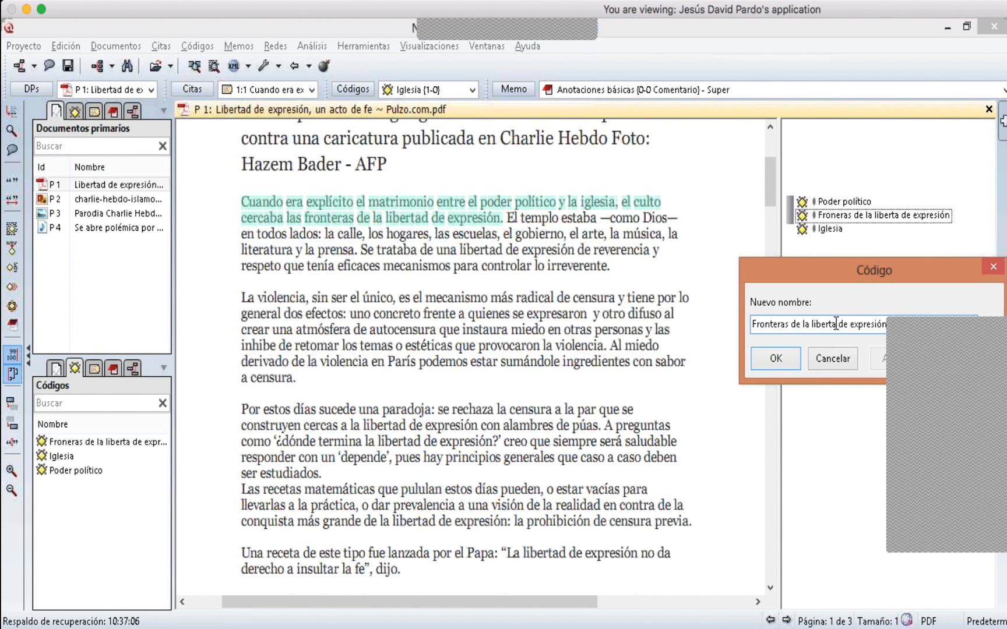
pyautogui.write('d')
pyautogui.click(784, 362)
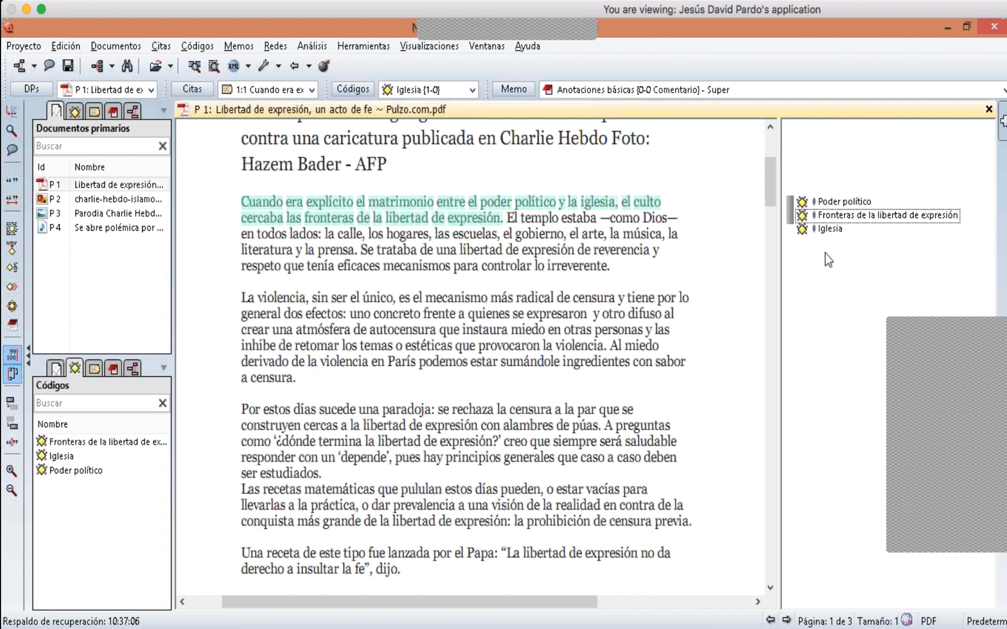
# - Select the paragraph 'La violencia, sin ser el único…provocaron la violencia.' and open-code it with the code 'Censura'
pyautogui.click(830, 229)
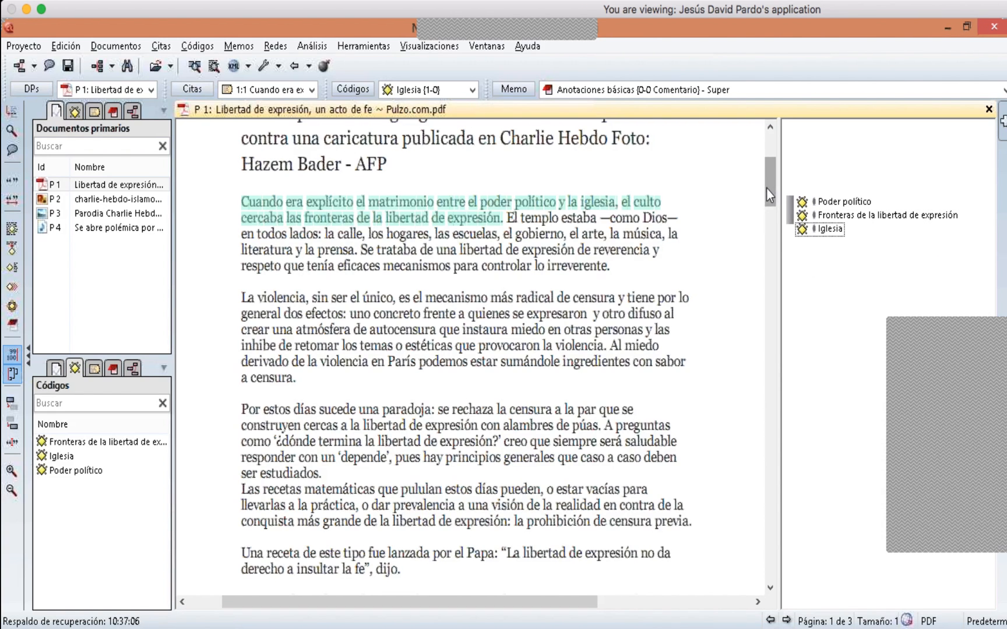
pyautogui.click(247, 294)
pyautogui.moveTo(243, 297); pyautogui.dragTo(606, 348)
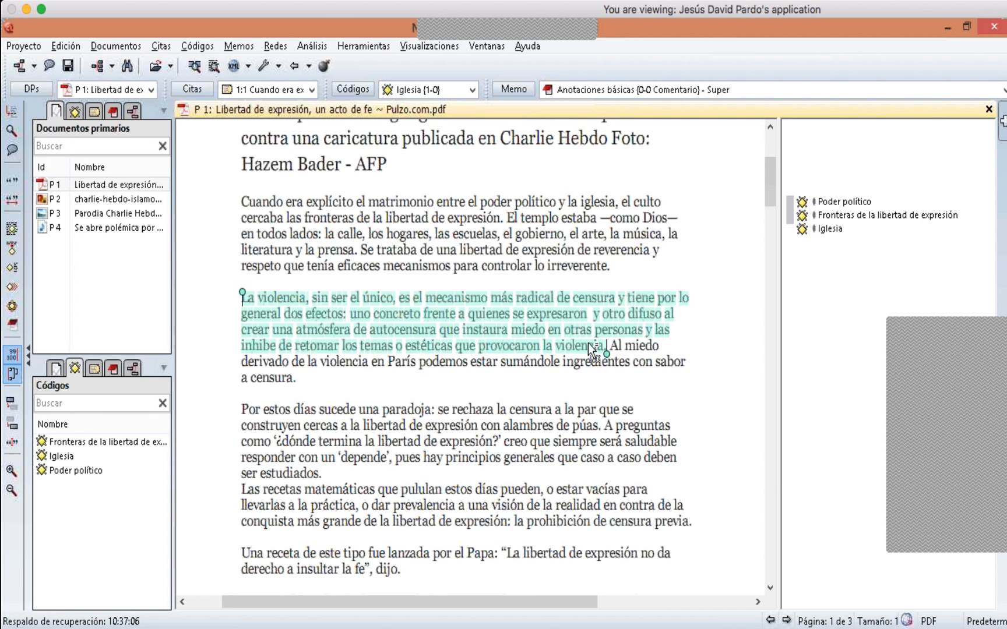
pyautogui.rightClick(533, 330)
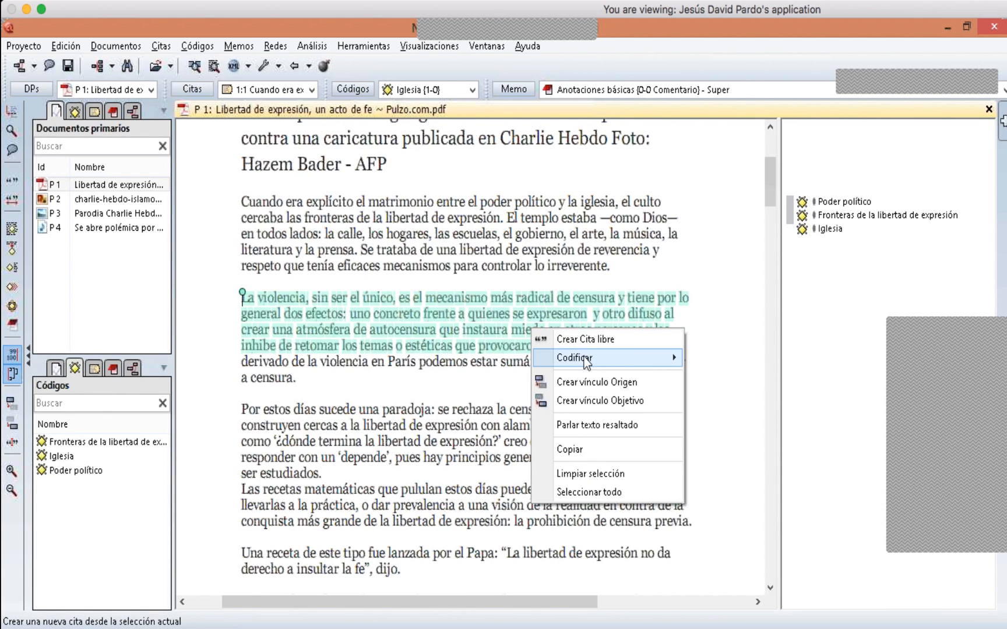
pyautogui.moveTo(580, 358)
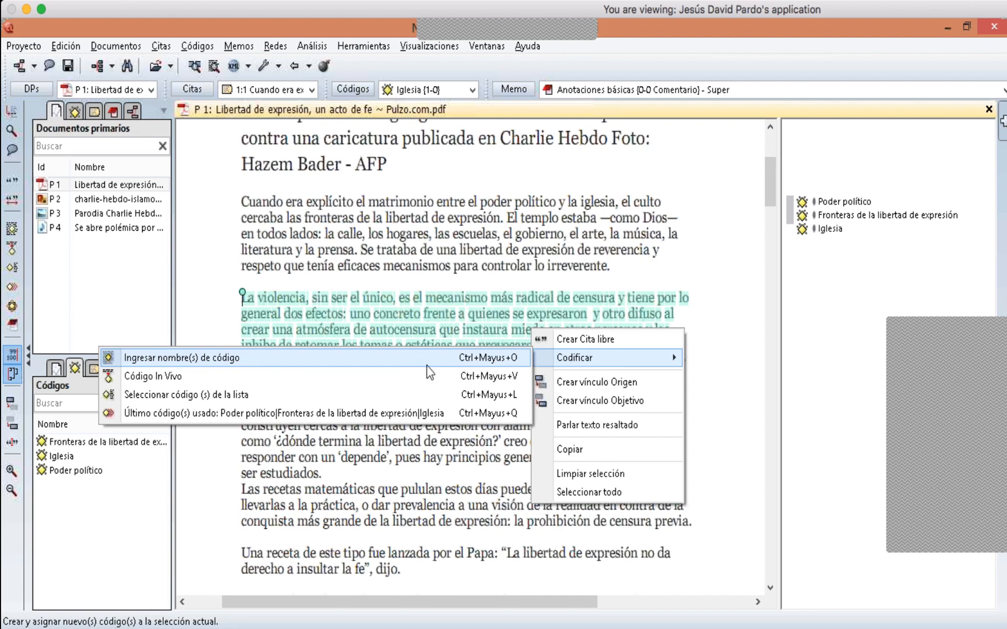
pyautogui.click(328, 367)
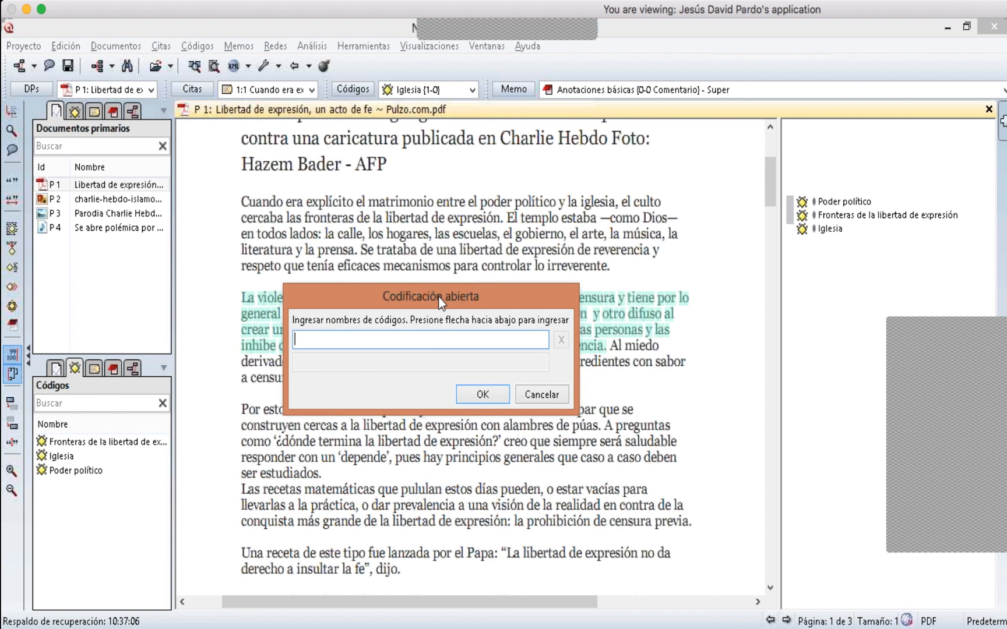
pyautogui.moveTo(441, 302); pyautogui.dragTo(448, 429)
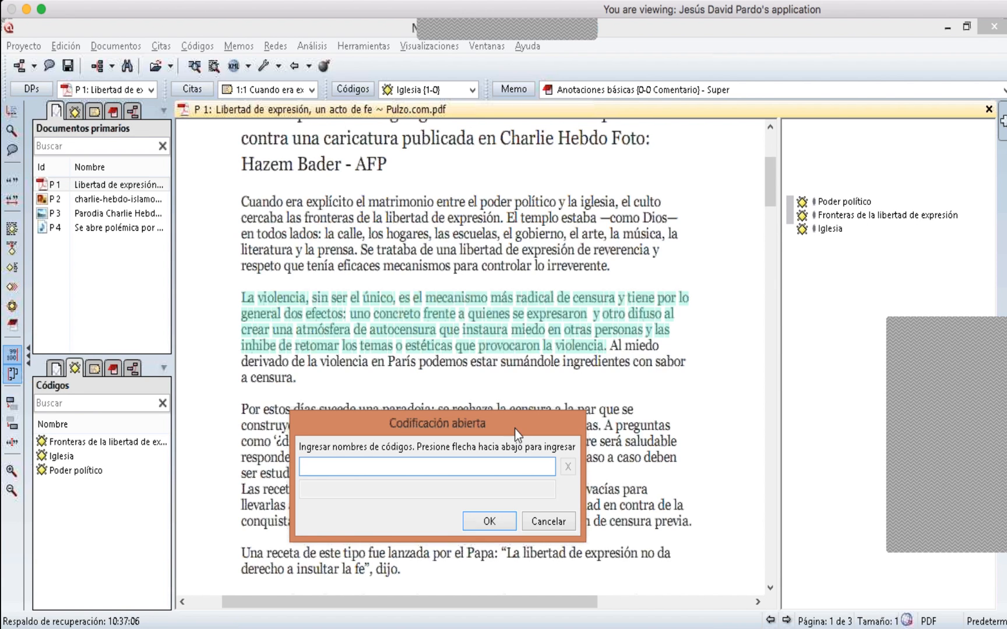
pyautogui.write('Censura')
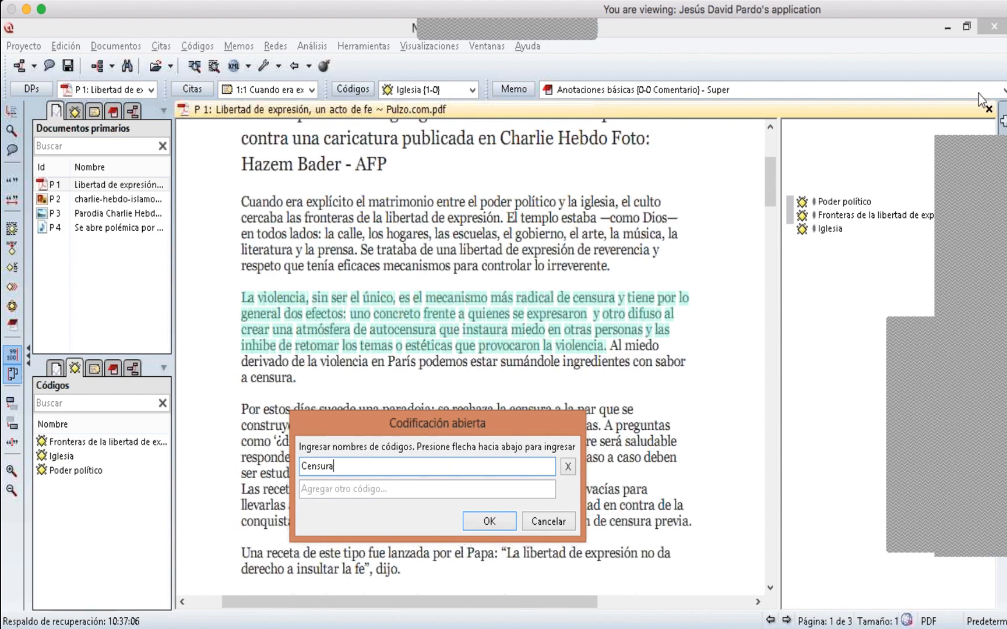
pyautogui.click(423, 489)
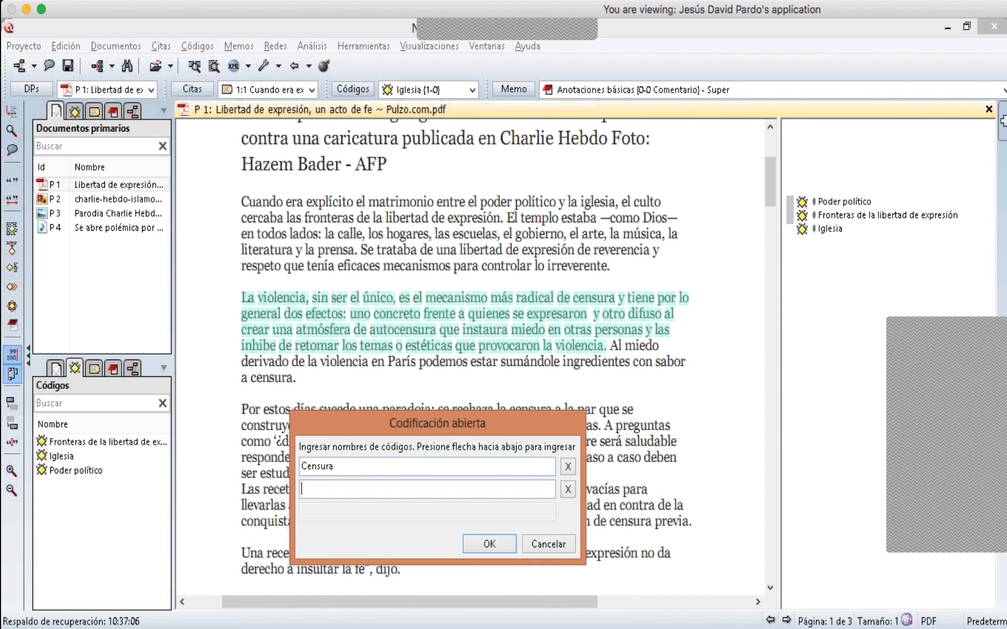
# - Add the codes 'Violencia', 'Autocensura', 'Miedo' and 'Inhibición' to the paragraph's open coding and confirm
pyautogui.write('Violoencia')
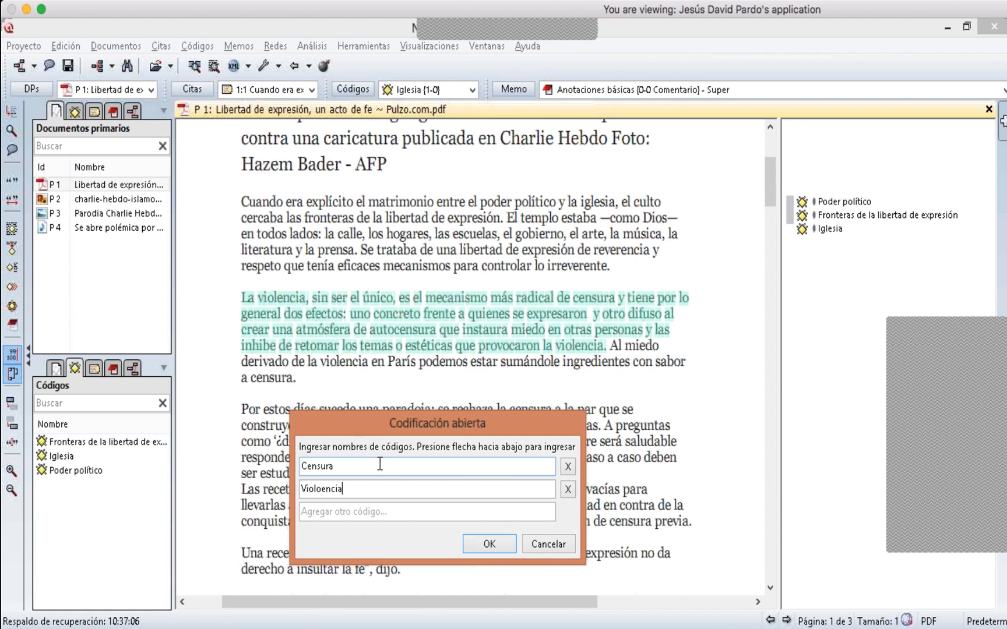
pyautogui.press('Left')
pyautogui.press('Left')
pyautogui.press('Left')
pyautogui.press('Left')
pyautogui.press('Left')
pyautogui.press('BackSpace')
pyautogui.press('Down')
pyautogui.write('Autocensura')
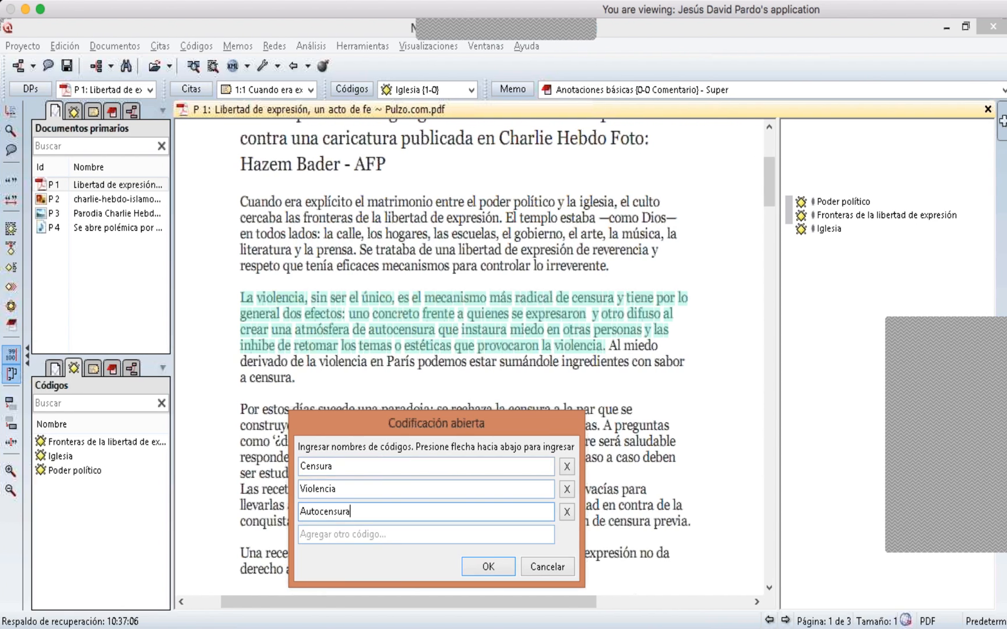
pyautogui.press('Down')
pyautogui.write('Miedo')
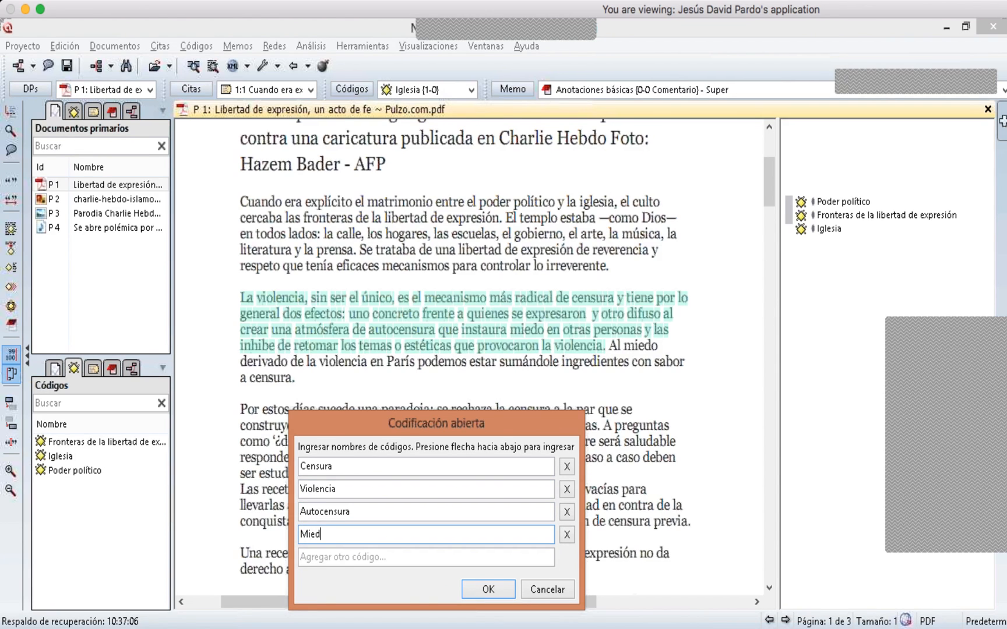
pyautogui.press('Down')
pyautogui.write('In')
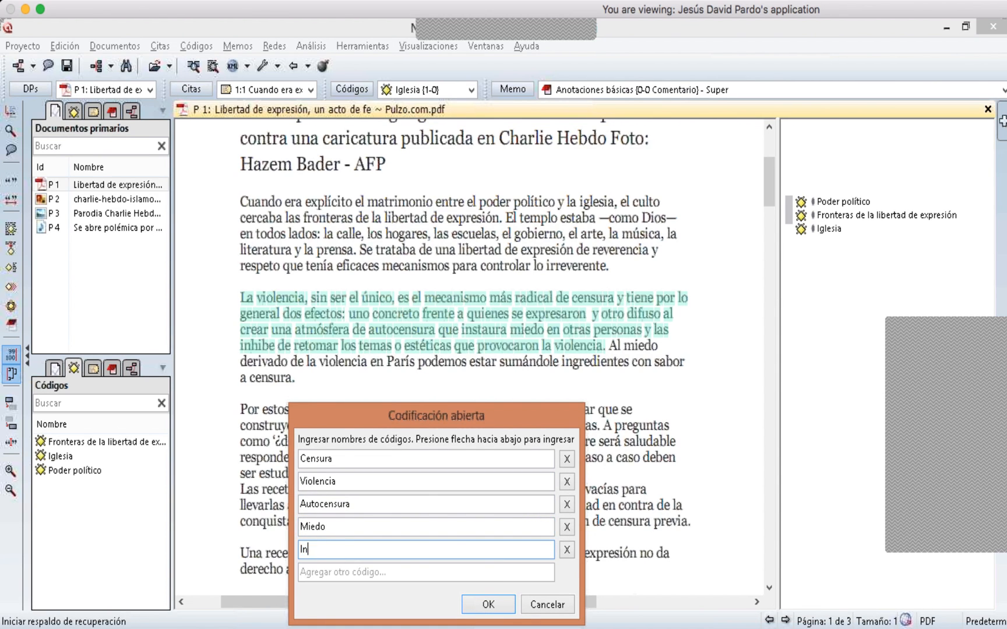
pyautogui.write('hibición')
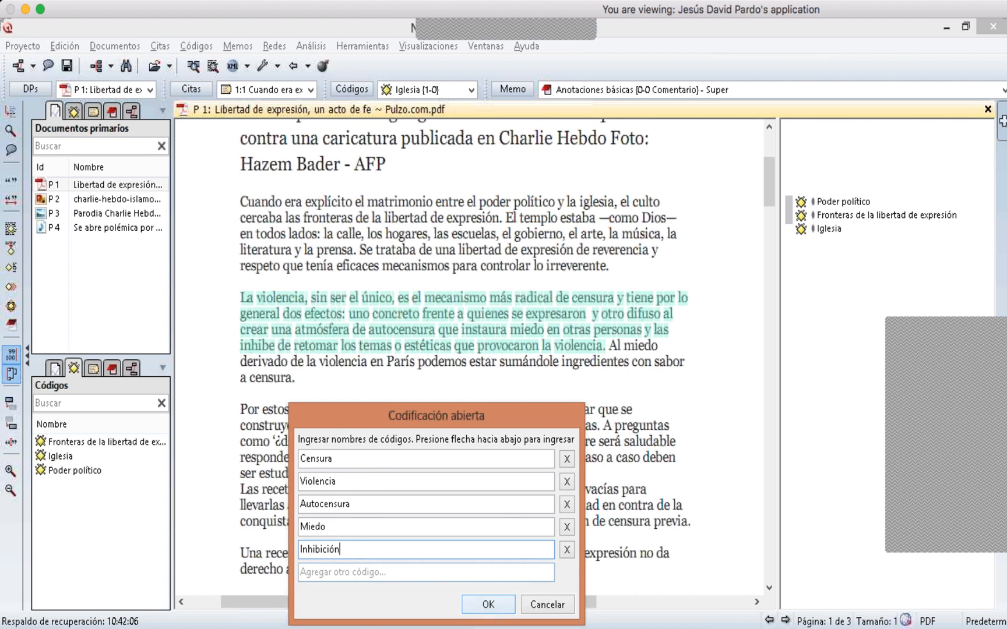
pyautogui.press('Return')
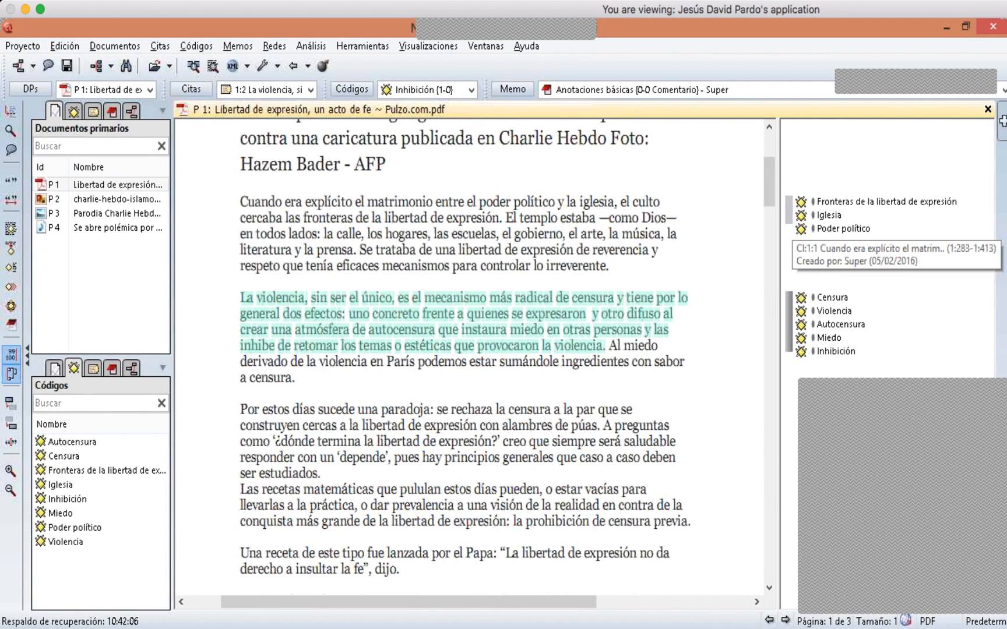
# - Highlight the 'Cuando era explícito' quotation and try out text selections across the opening paragraphs of P 1
pyautogui.click(789, 213)
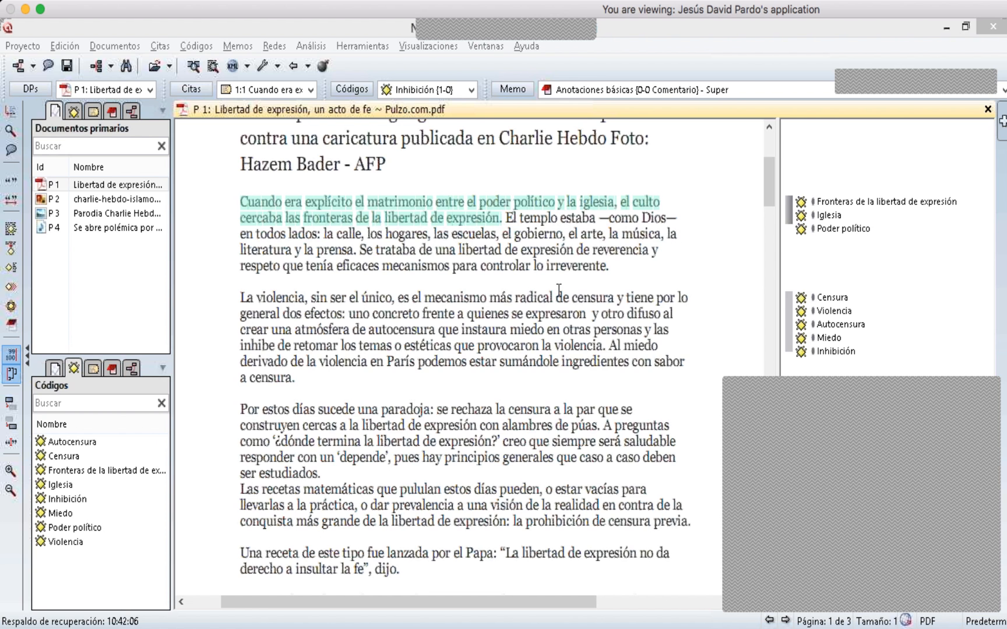
pyautogui.click(592, 269)
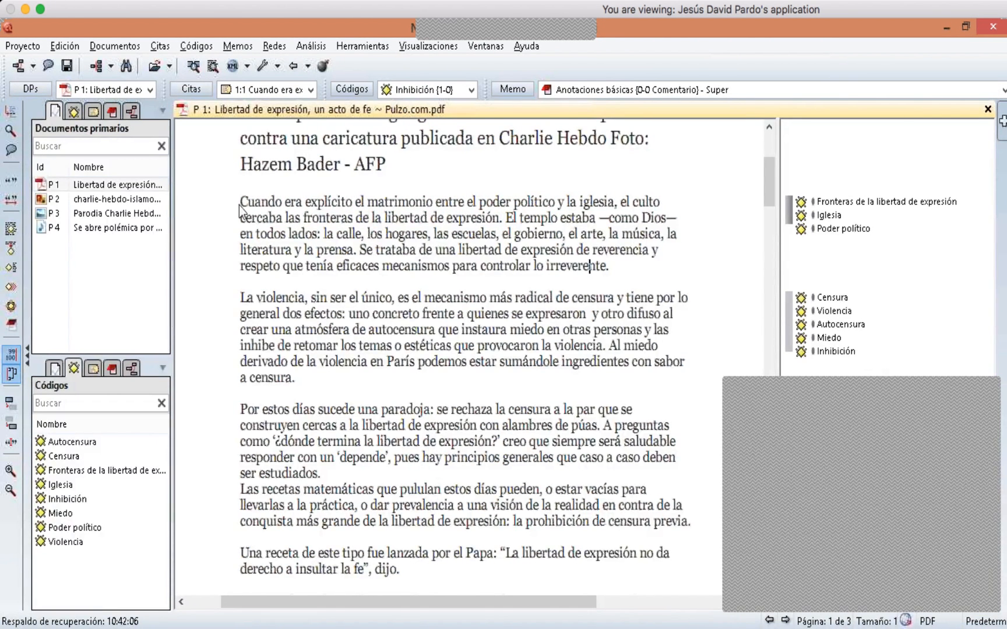
pyautogui.moveTo(242, 203); pyautogui.dragTo(352, 198)
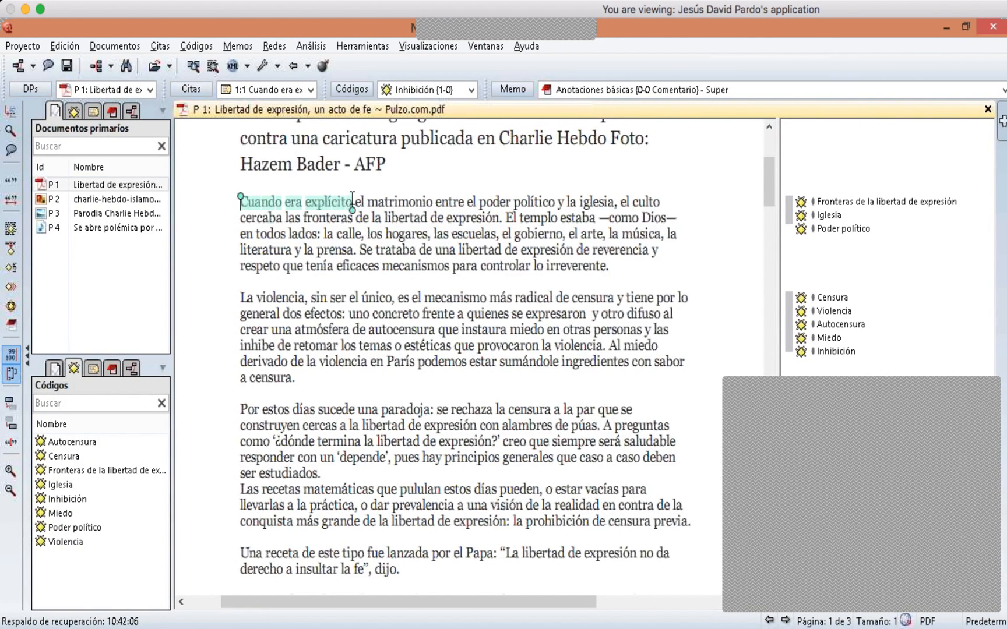
pyautogui.click(317, 231)
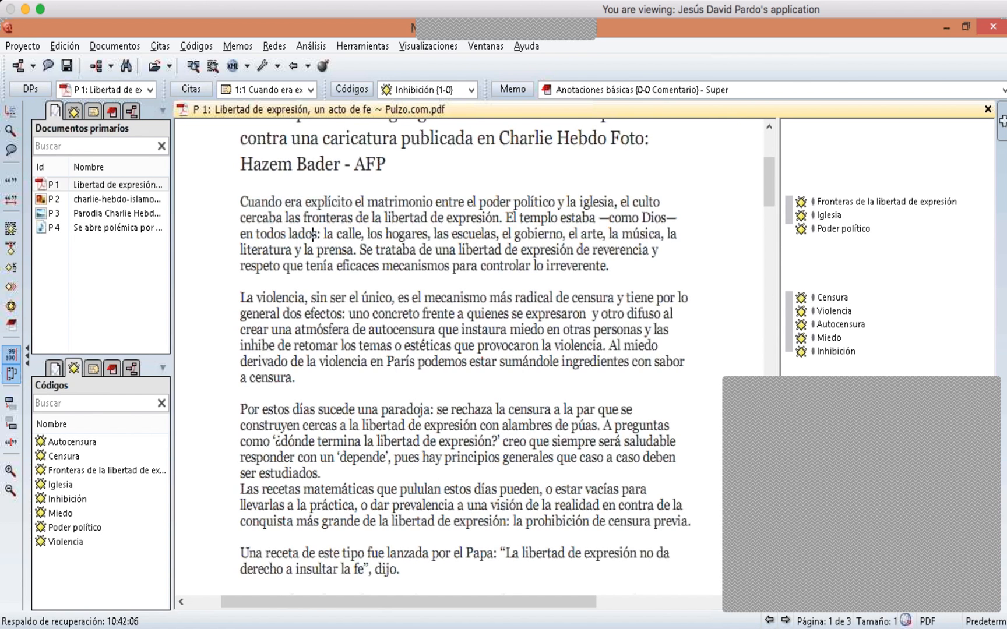
pyautogui.moveTo(242, 203); pyautogui.dragTo(423, 554)
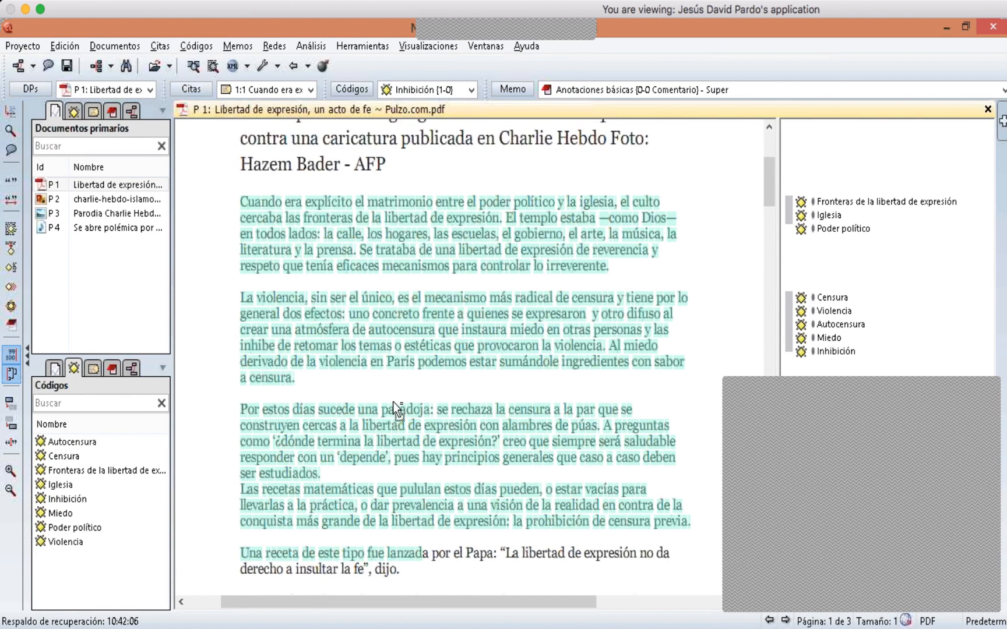
pyautogui.click(393, 402)
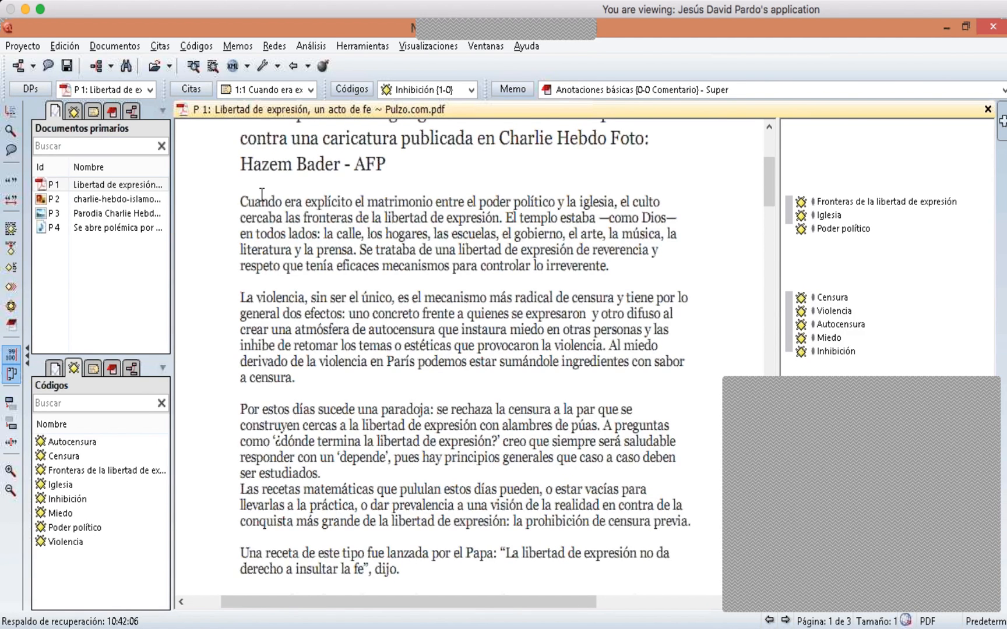
pyautogui.click(992, 421)
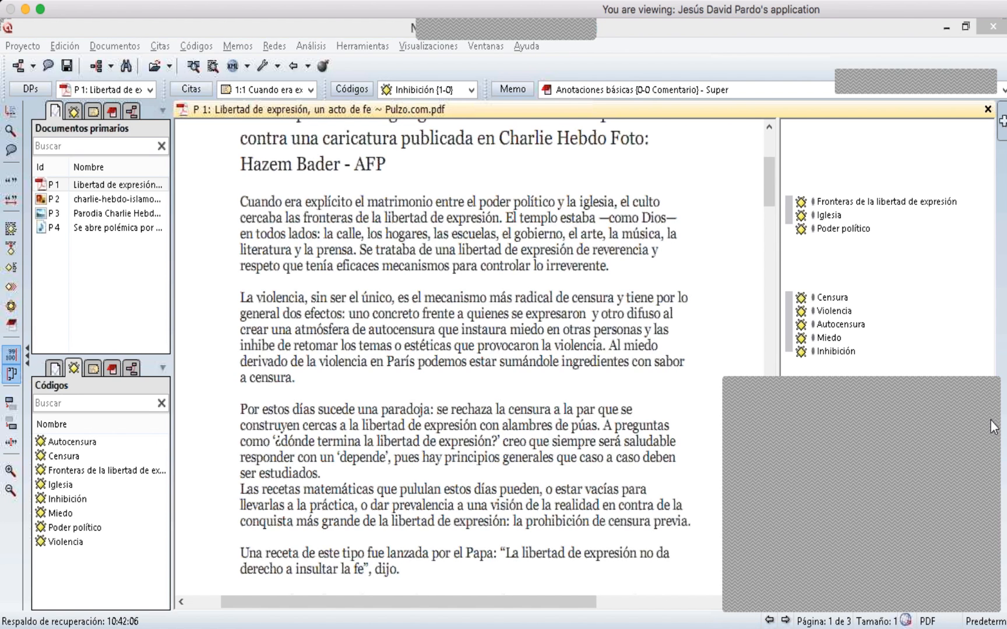
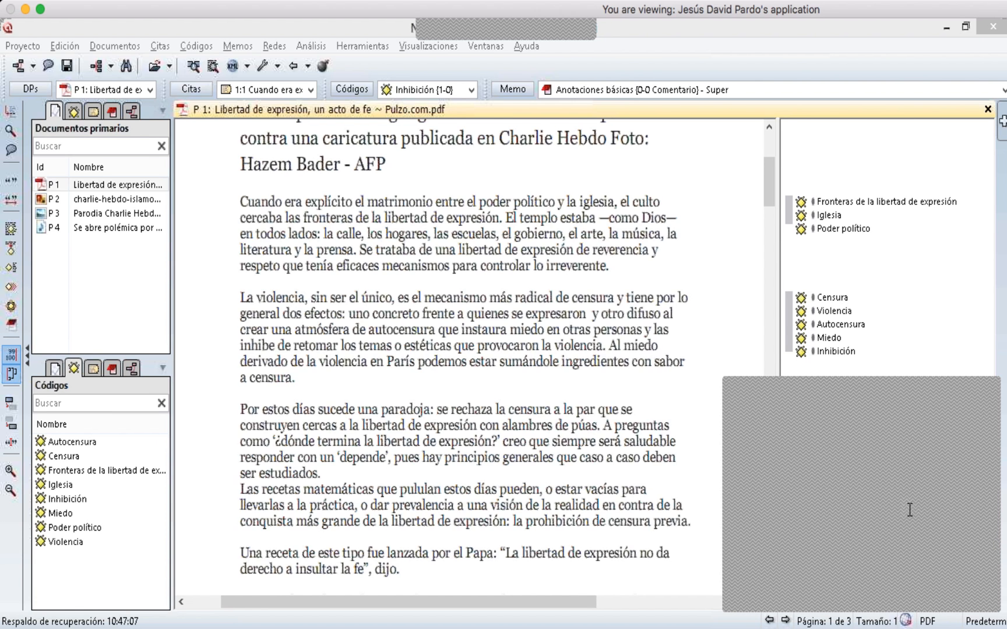
pyautogui.click(701, 455)
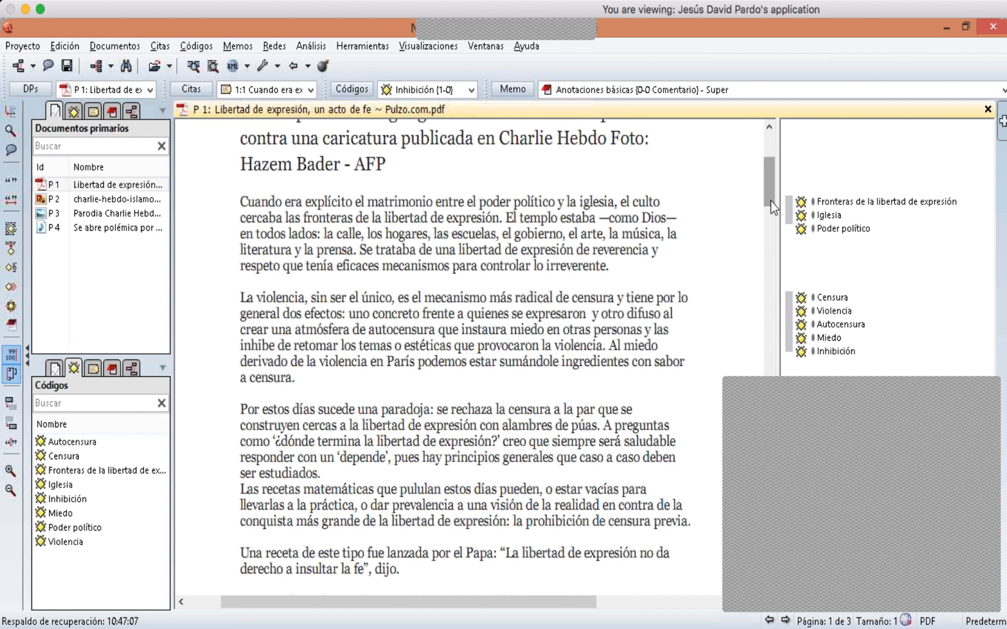
pyautogui.moveTo(771, 201); pyautogui.dragTo(771, 206)
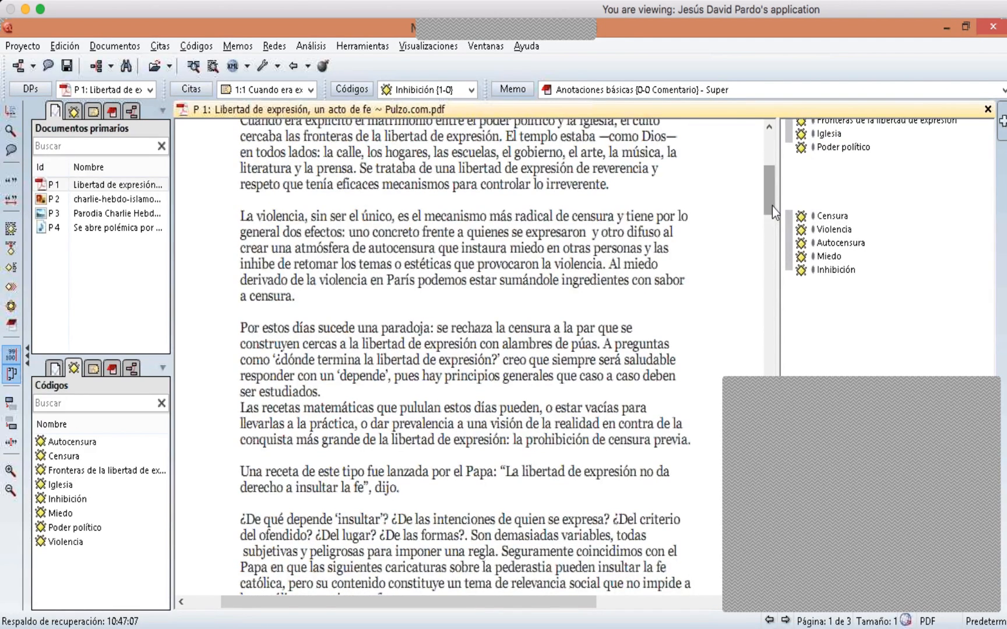
pyautogui.scroll(2, 772, 202)
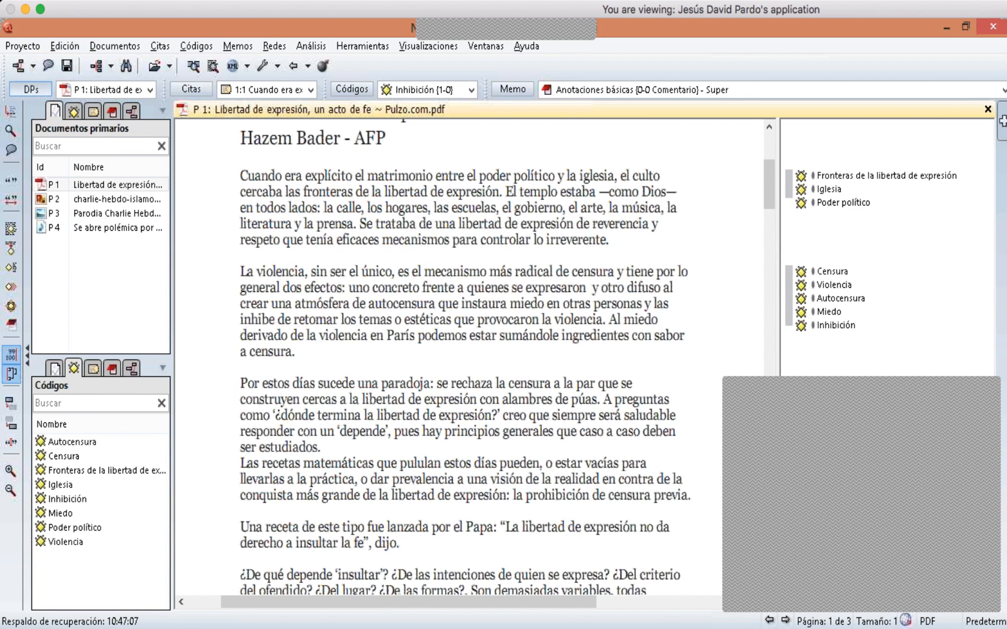
# - Open the image document P 2 'charlie-hebdo-islamophobie-antisemitisme-carlos-latuff_0.png' from the Primary Documents Manager
pyautogui.click(31, 89)
pyautogui.moveTo(332, 370); pyautogui.dragTo(180, 193)
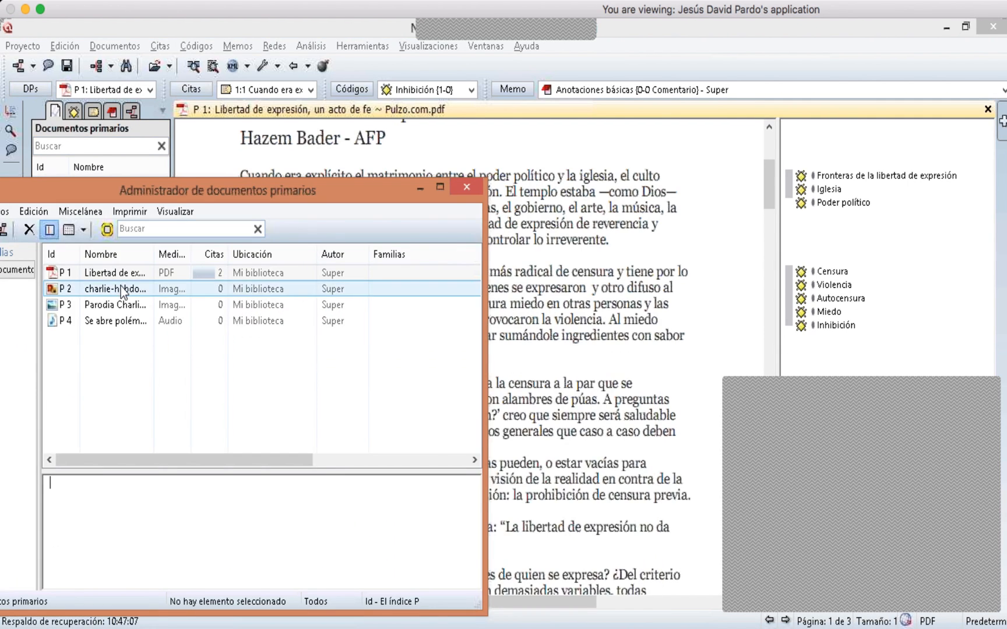
pyautogui.click(121, 289)
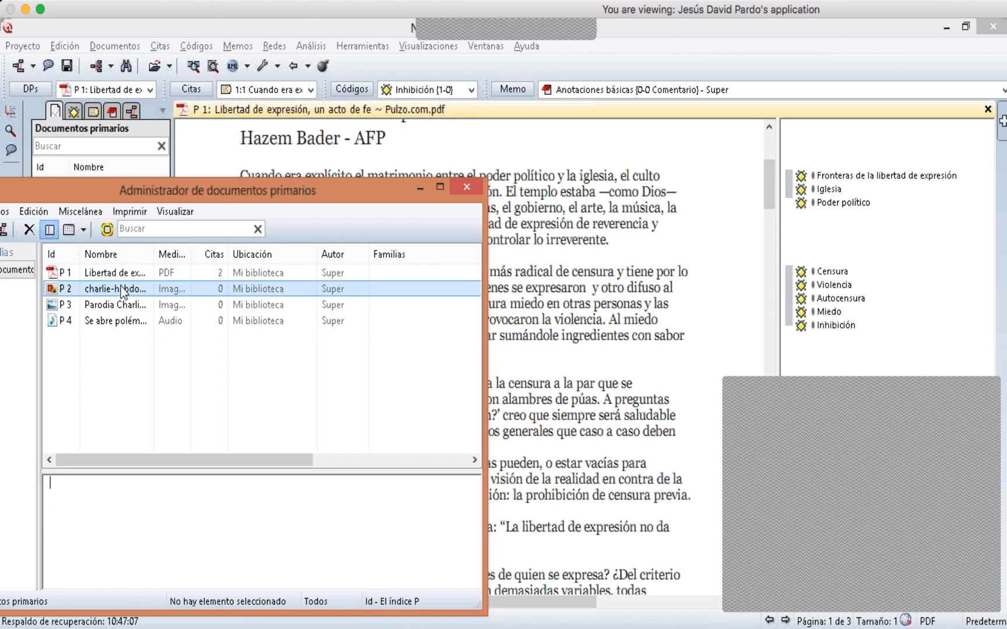
pyautogui.doubleClick(121, 288)
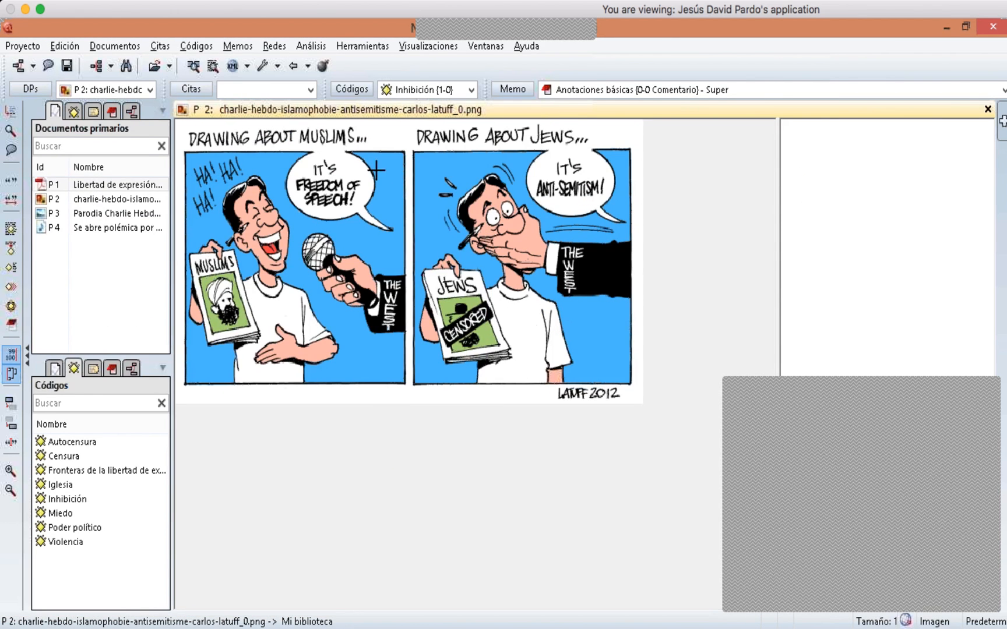
pyautogui.click(990, 417)
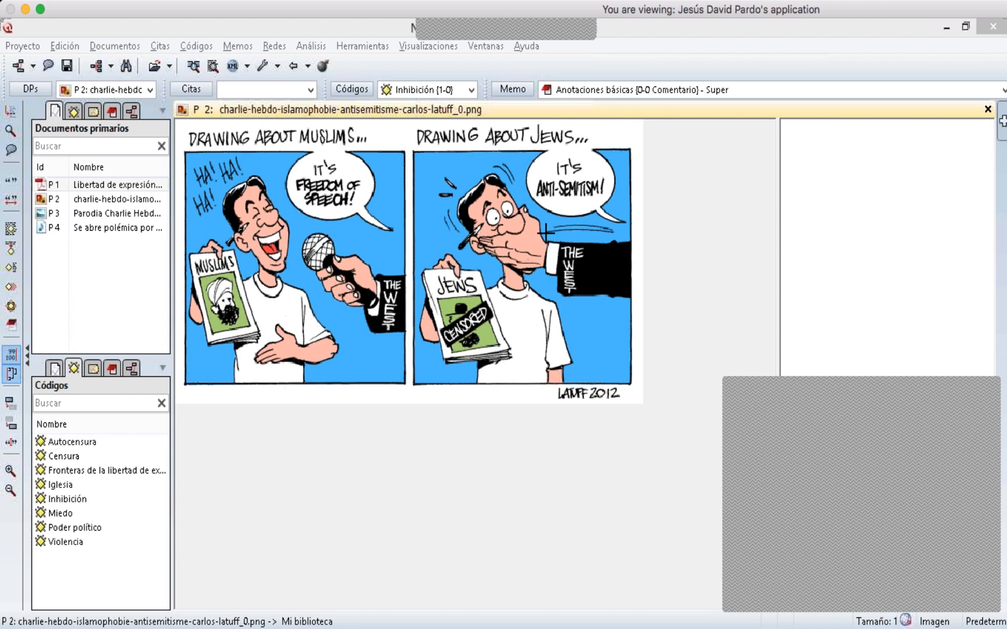
pyautogui.moveTo(545, 229); pyautogui.dragTo(601, 329)
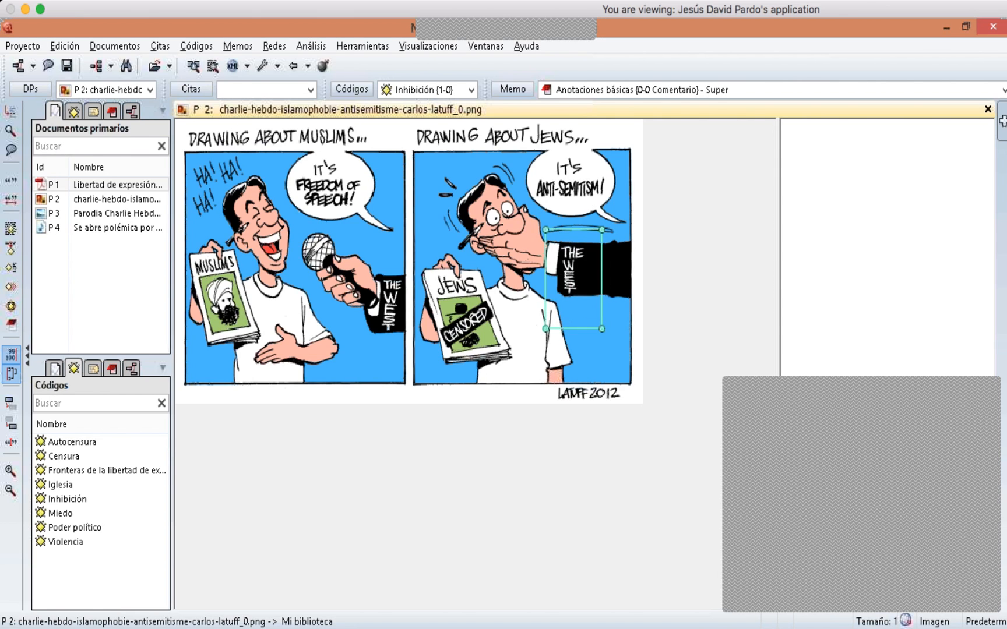
pyautogui.click(428, 254)
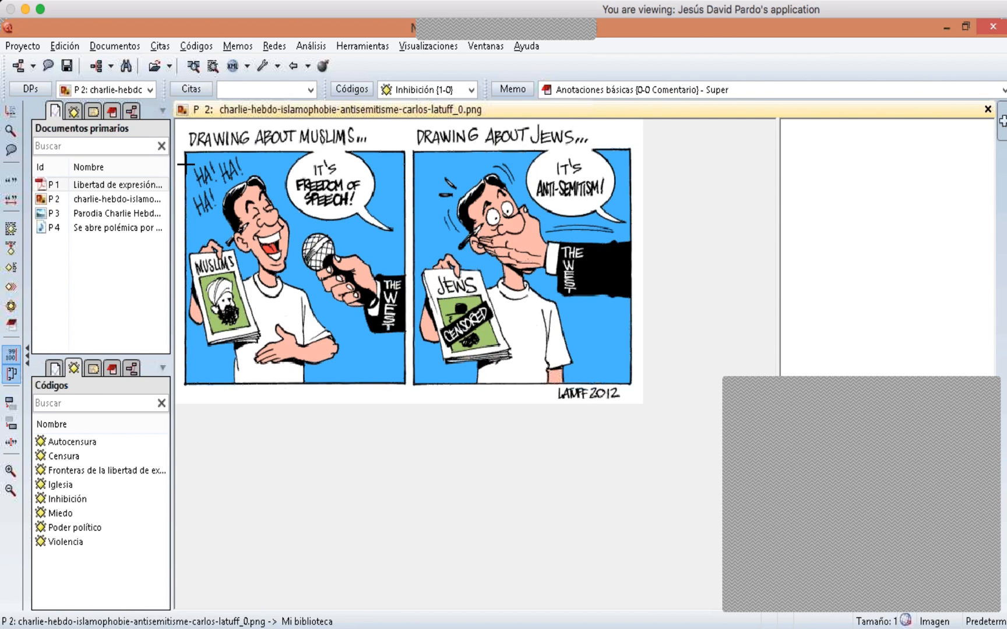
# - Mark the laughing figure in the left cartoon panel and code it with 'Fronteras de la libertad de expresión' and 'Poder político'
pyautogui.moveTo(187, 169); pyautogui.dragTo(306, 358)
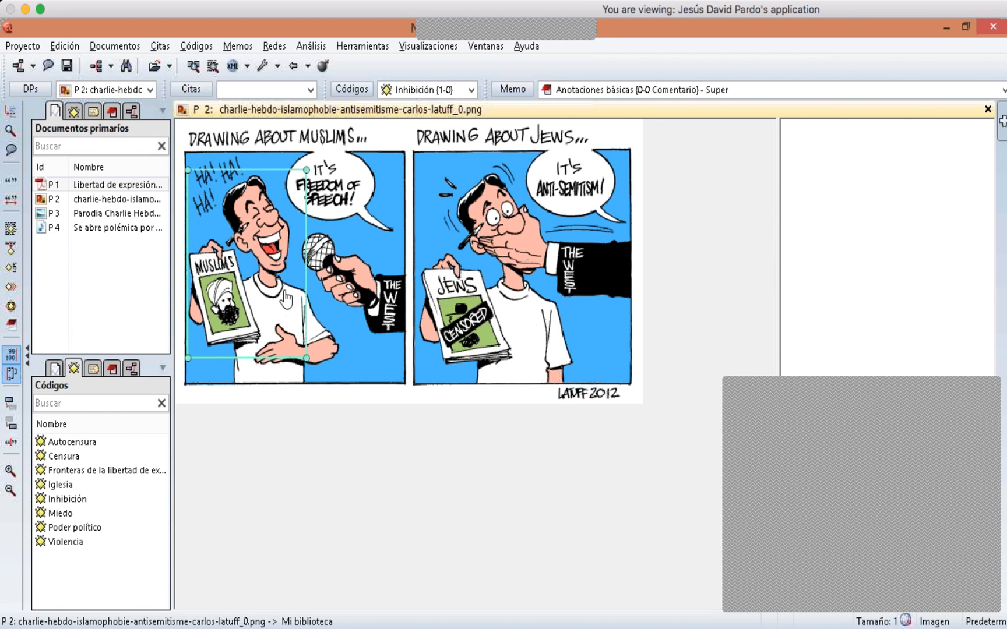
pyautogui.rightClick(266, 229)
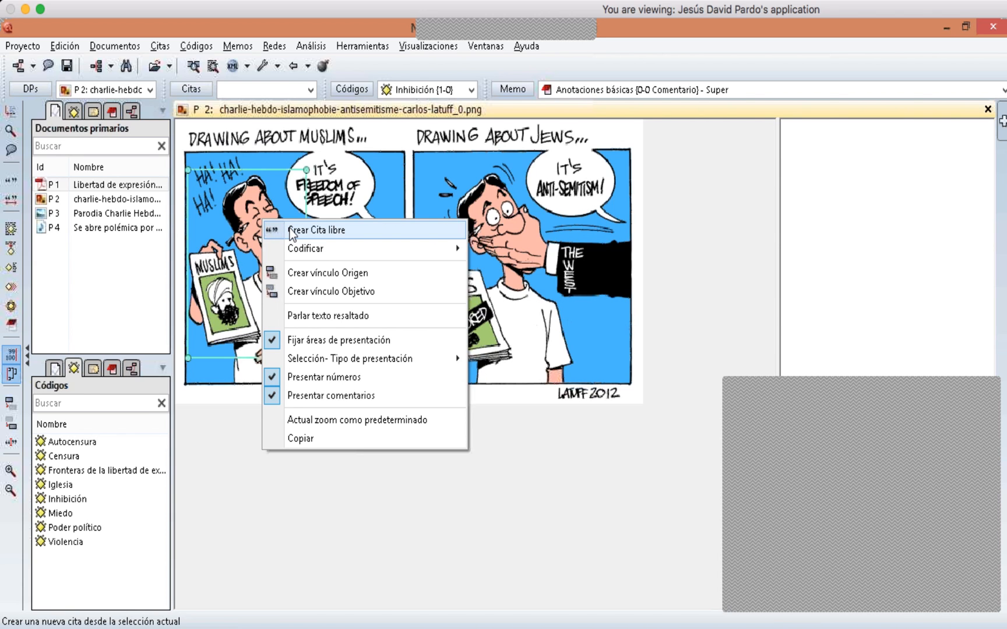
pyautogui.moveTo(302, 249)
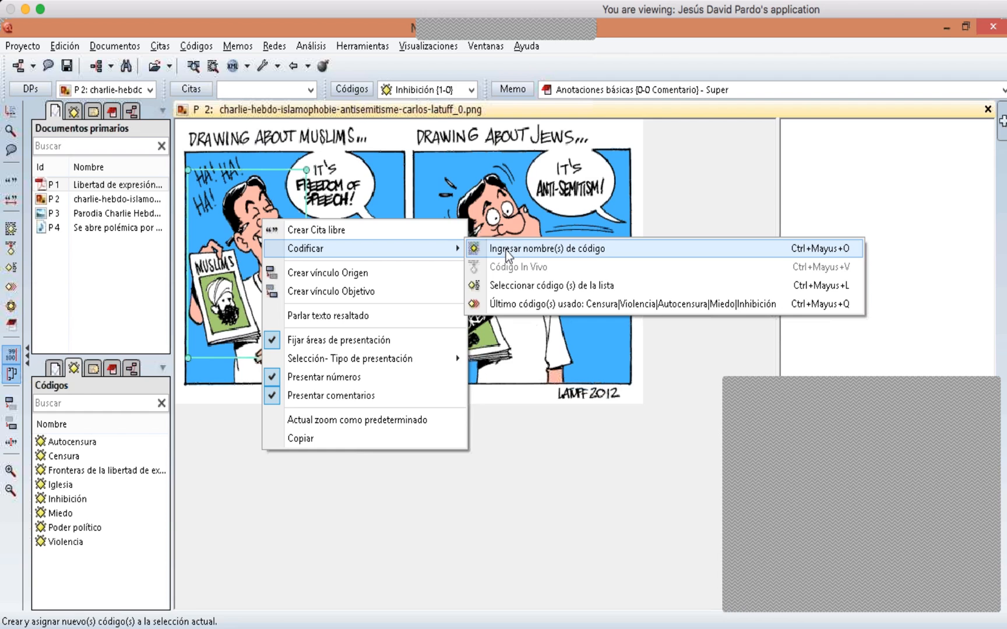
pyautogui.click(506, 285)
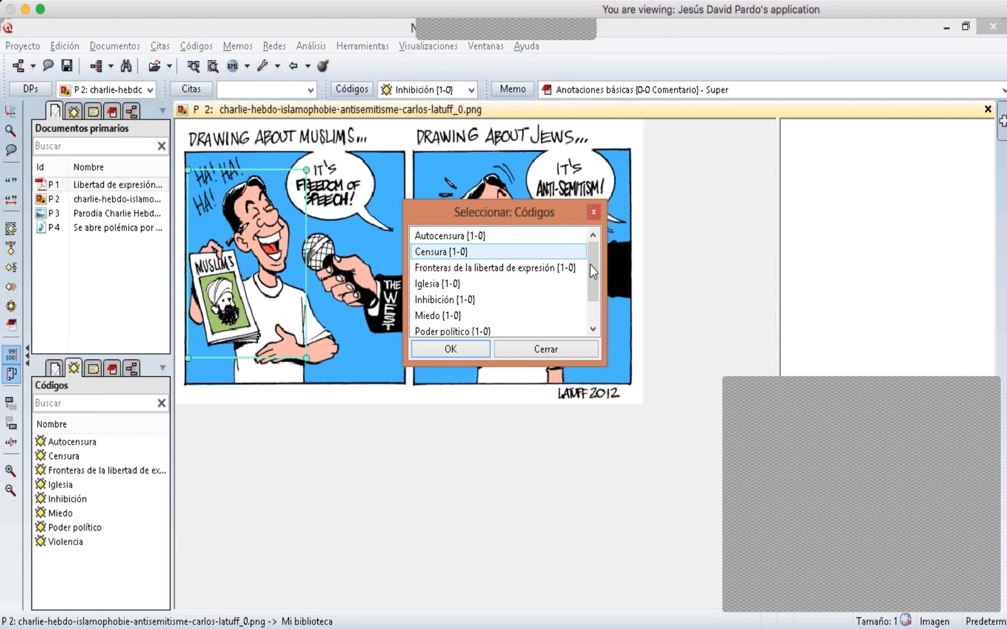
pyautogui.moveTo(601, 357); pyautogui.dragTo(612, 504)
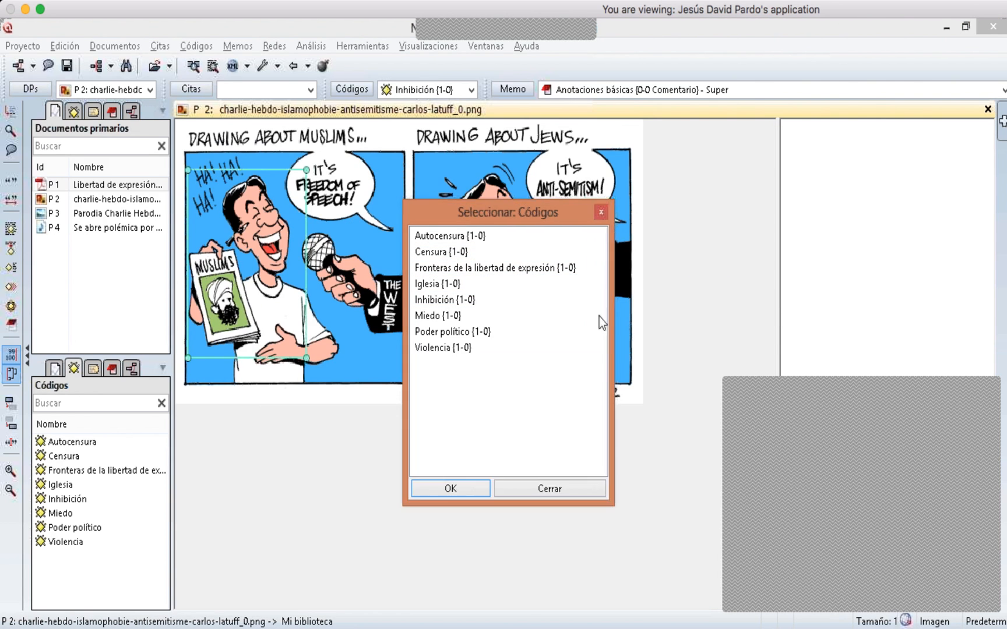
pyautogui.moveTo(466, 214); pyautogui.dragTo(561, 326)
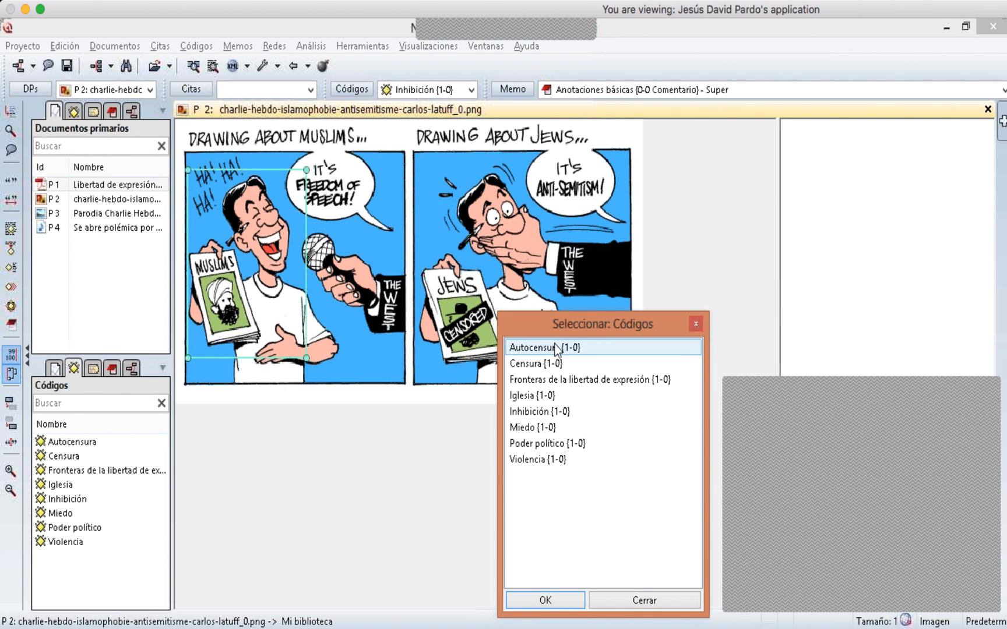
pyautogui.click(547, 379)
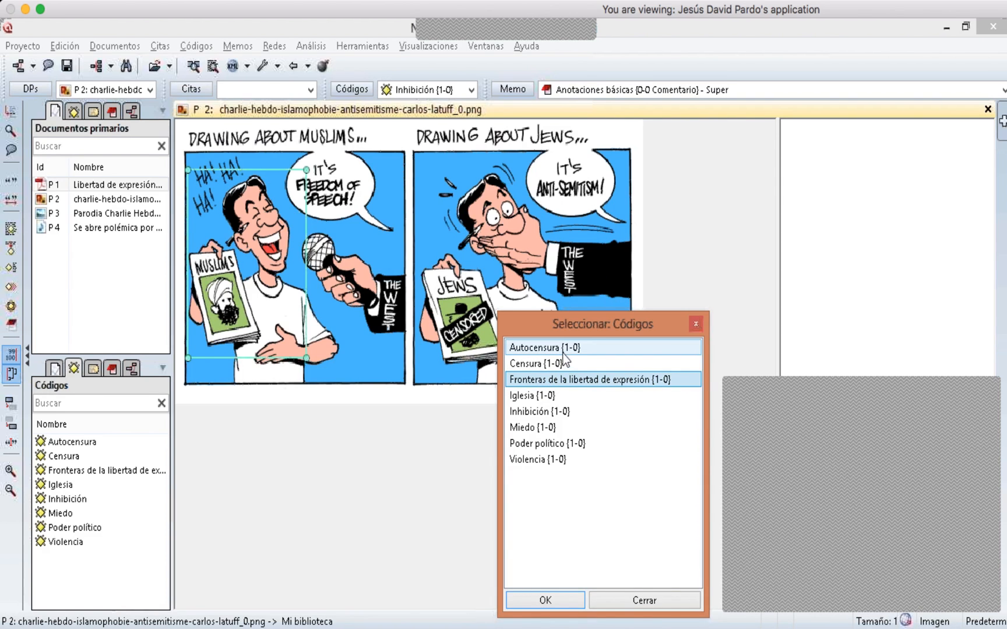
pyautogui.keyDown('ctrl'); pyautogui.click(553, 443); pyautogui.keyUp('ctrl')
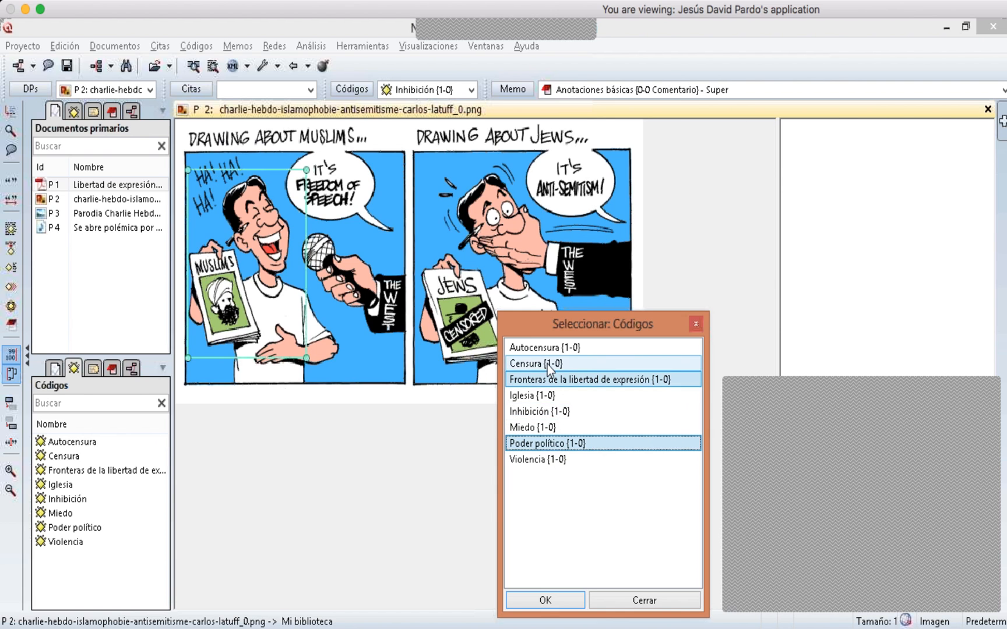
pyautogui.click(550, 600)
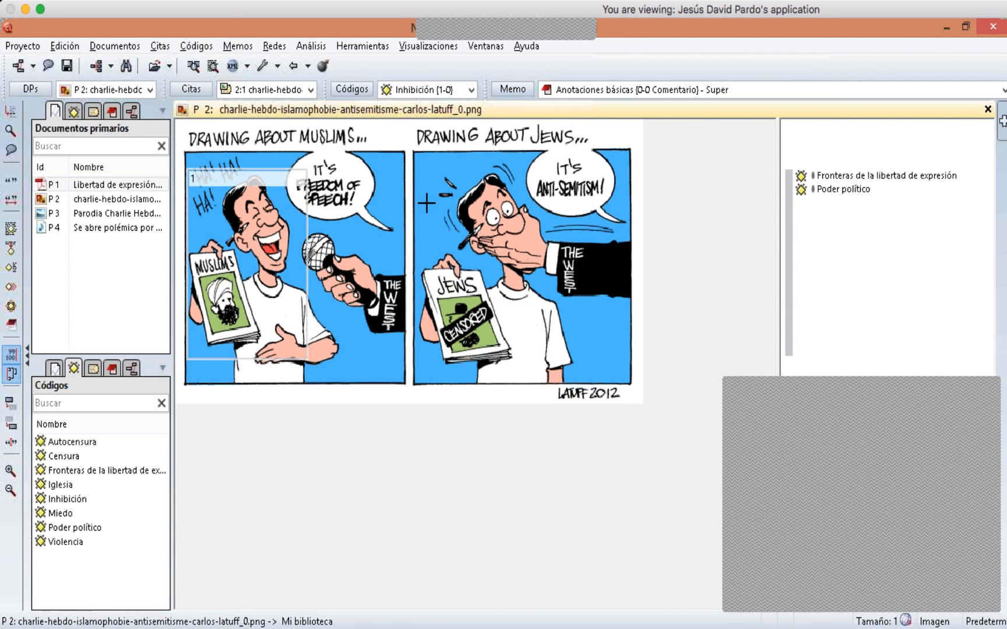
# - Mark the right cartoon panel's figure and code it with 'Censura', 'Poder político' and 'Violencia'
pyautogui.moveTo(422, 170); pyautogui.dragTo(605, 368)
pyautogui.rightClick(542, 289)
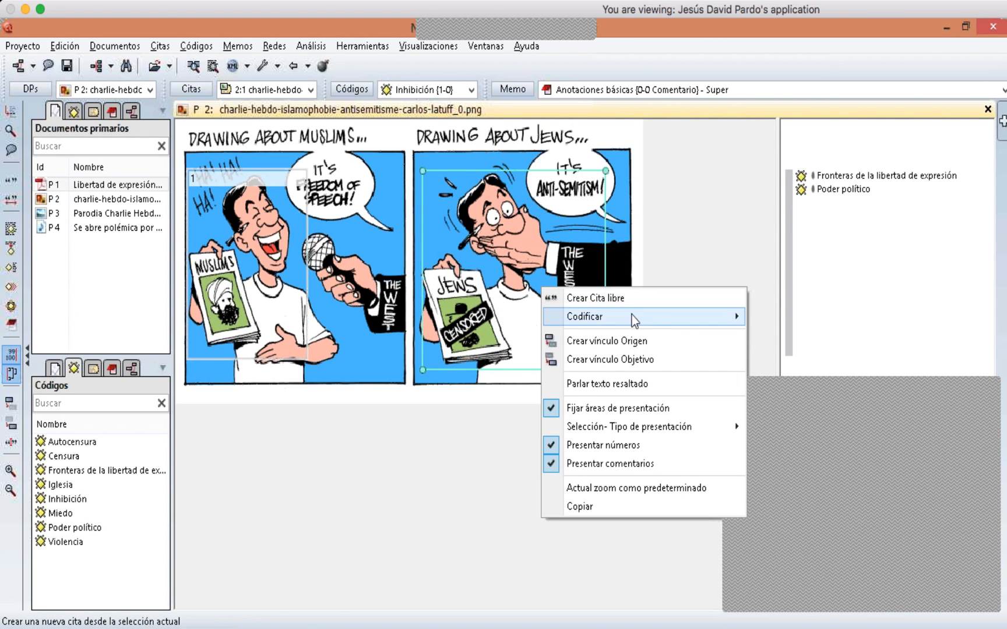
pyautogui.moveTo(634, 317)
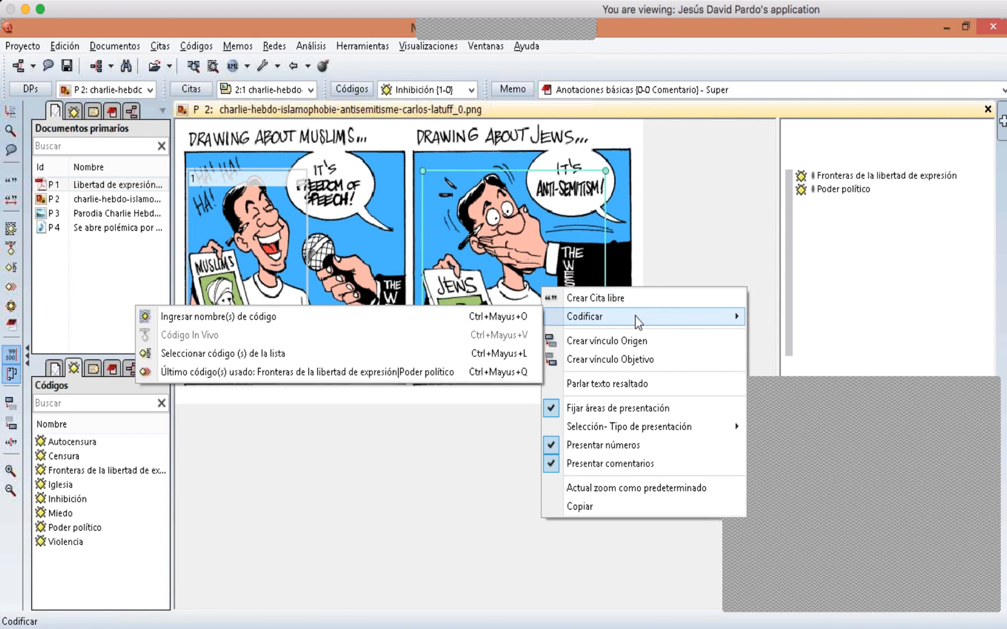
pyautogui.click(401, 355)
pyautogui.click(546, 366)
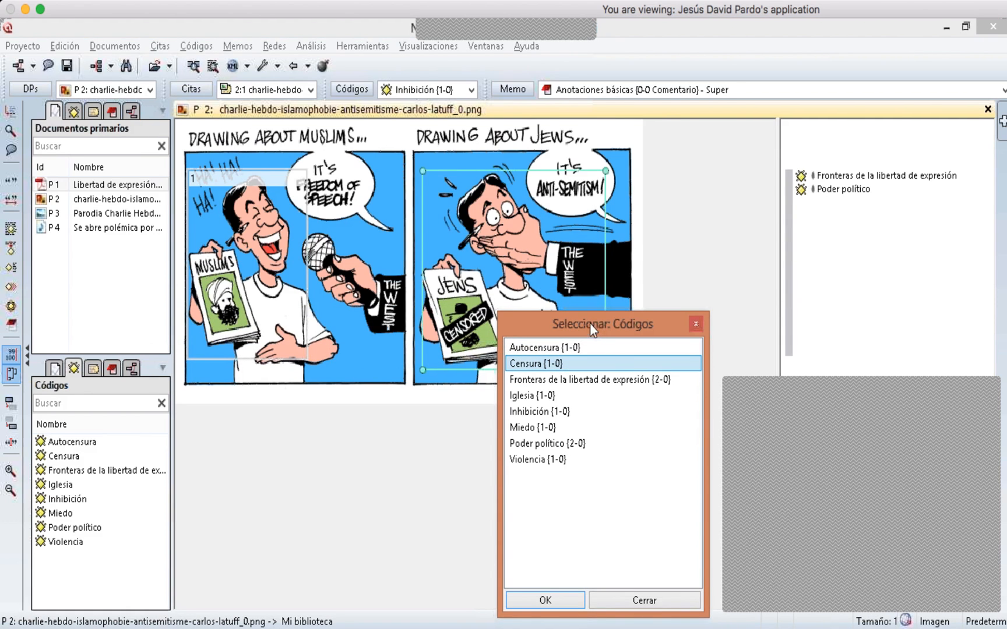
pyautogui.moveTo(592, 324); pyautogui.dragTo(712, 281)
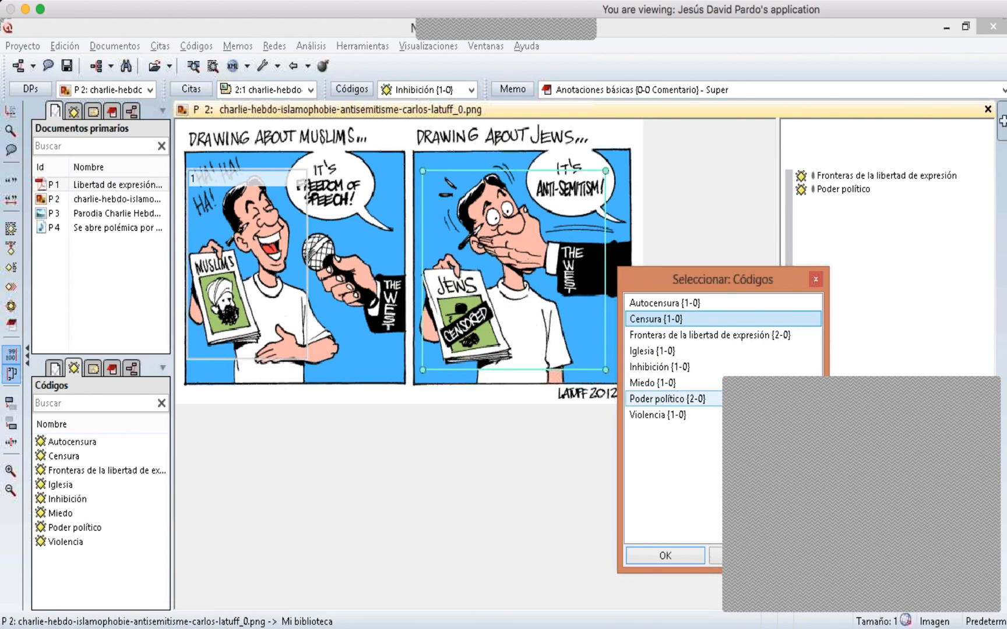
pyautogui.keyDown('ctrl'); pyautogui.click(679, 400); pyautogui.keyUp('ctrl')
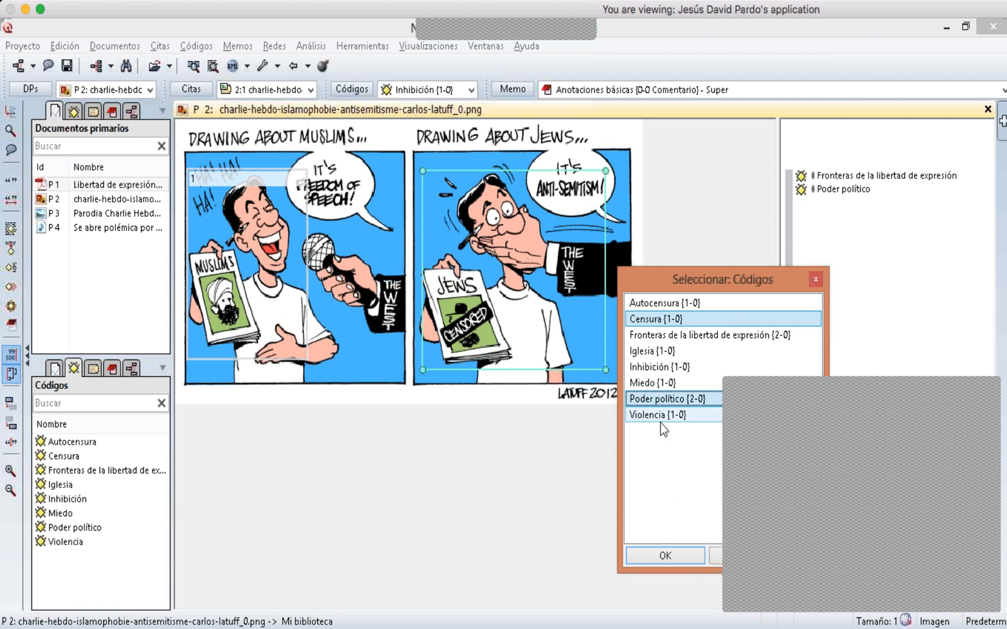
pyautogui.keyDown('ctrl'); pyautogui.click(661, 421); pyautogui.keyUp('ctrl')
pyautogui.click(685, 558)
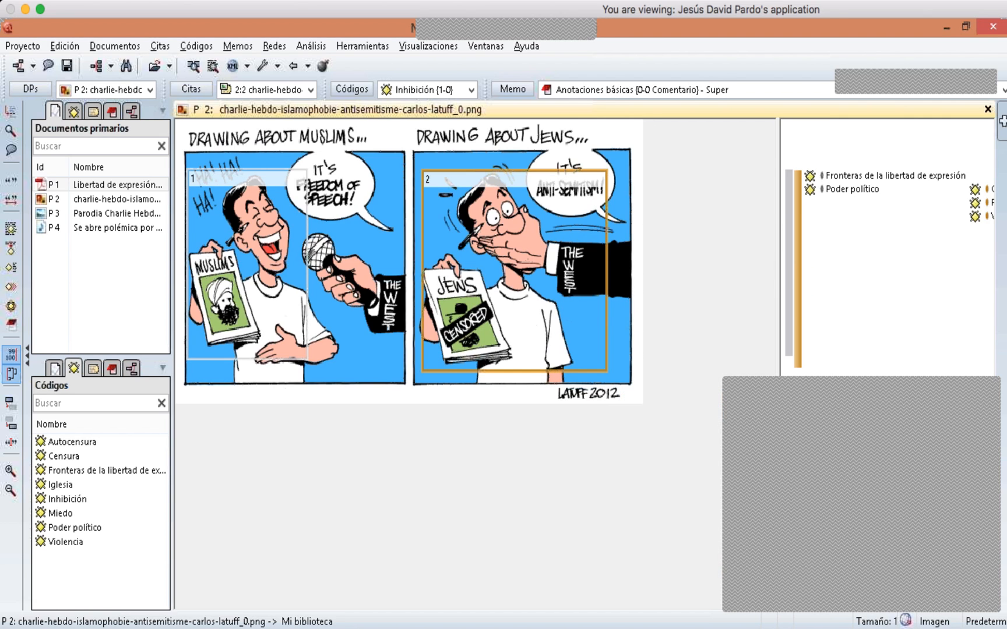
# - Open the Code Manager maximized and create a new free code named 'inhibicion'
pyautogui.click(343, 247)
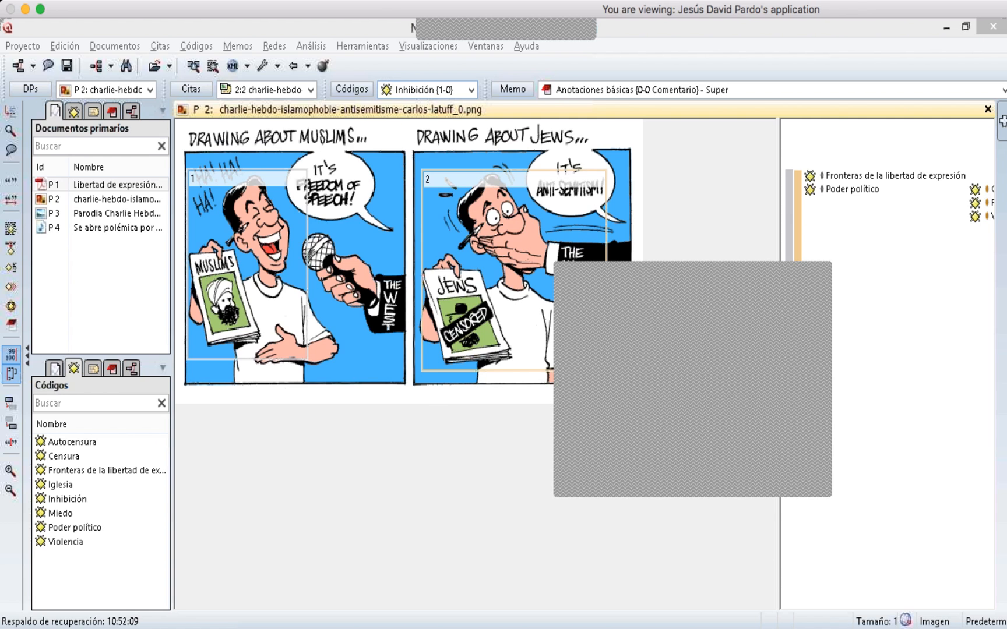
pyautogui.click(367, 93)
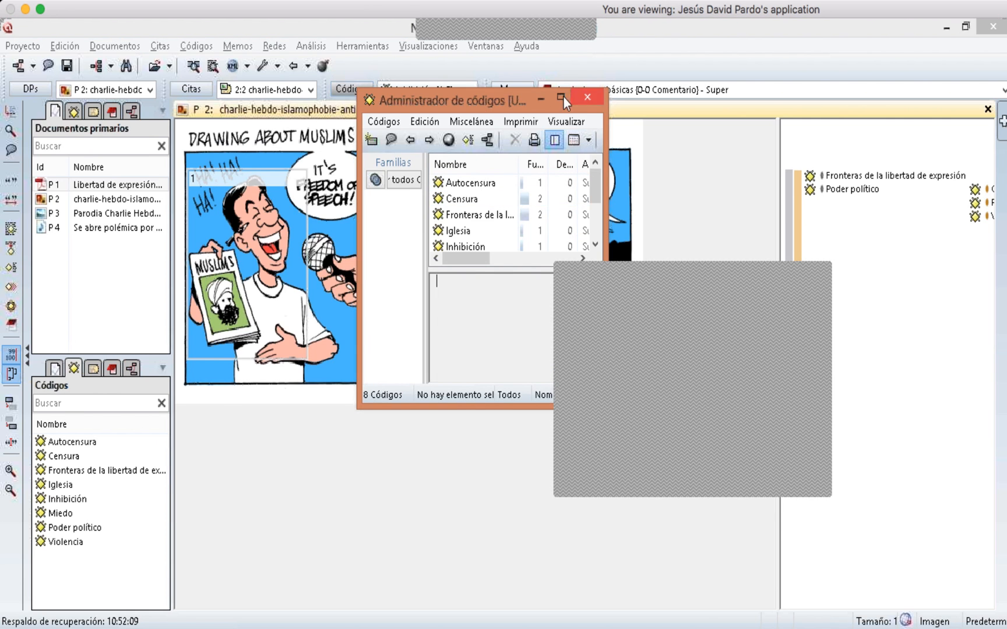
pyautogui.click(563, 97)
pyautogui.click(12, 70)
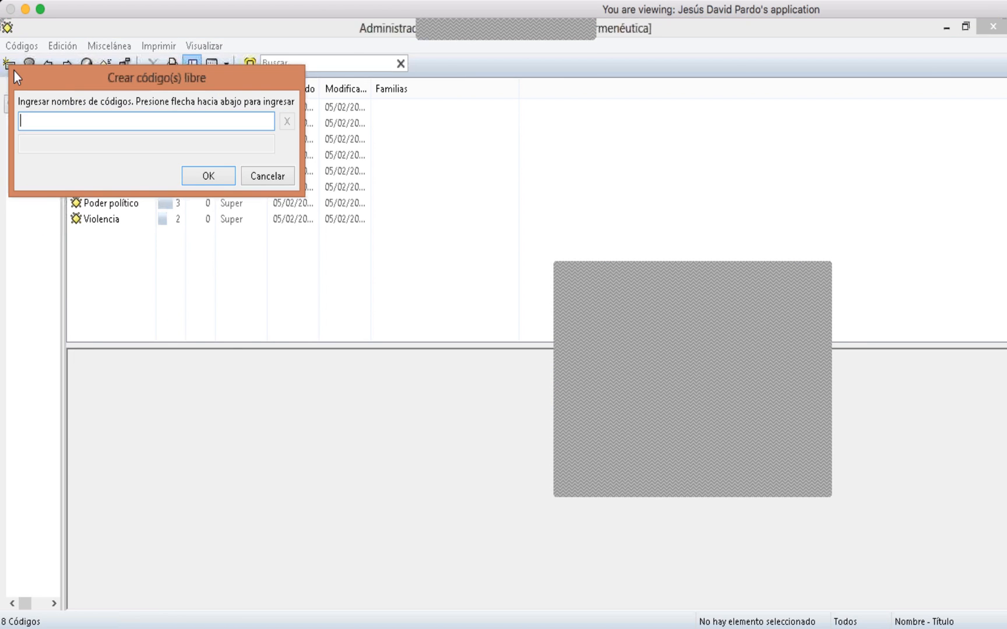
pyautogui.write('in')
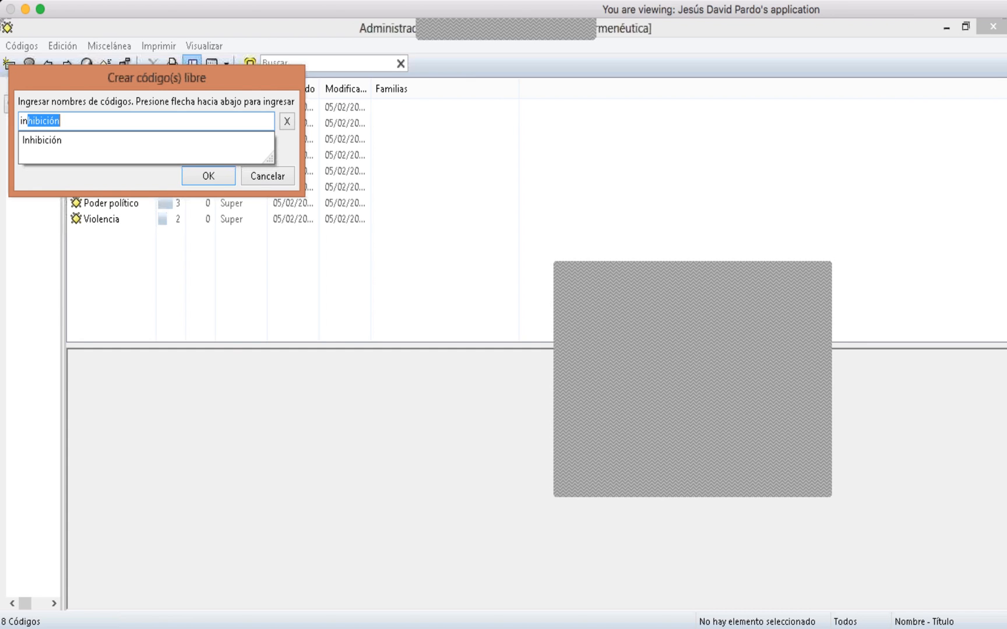
pyautogui.write('hibicion')
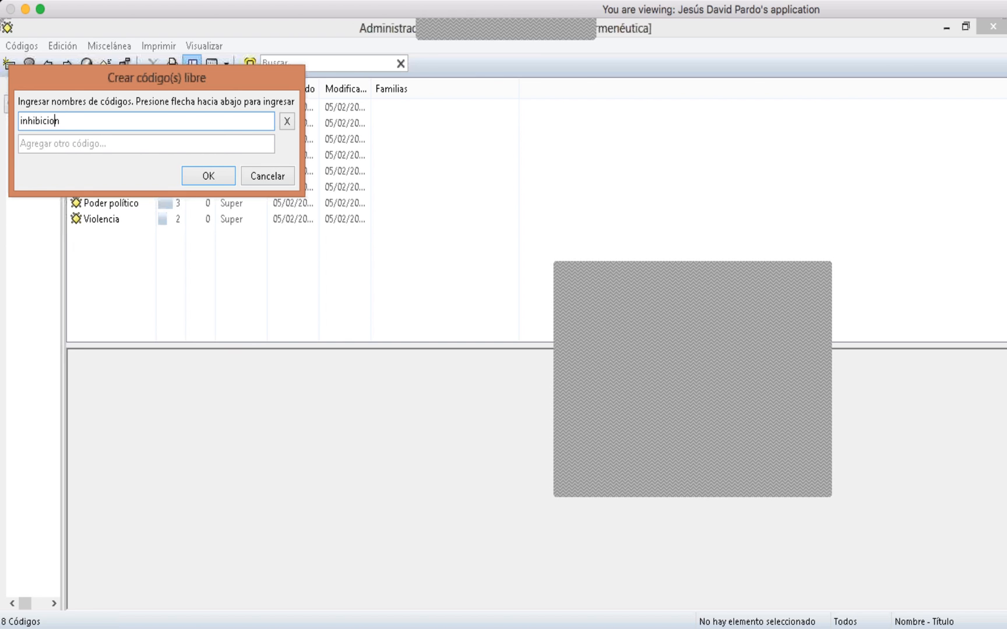
pyautogui.press('Return')
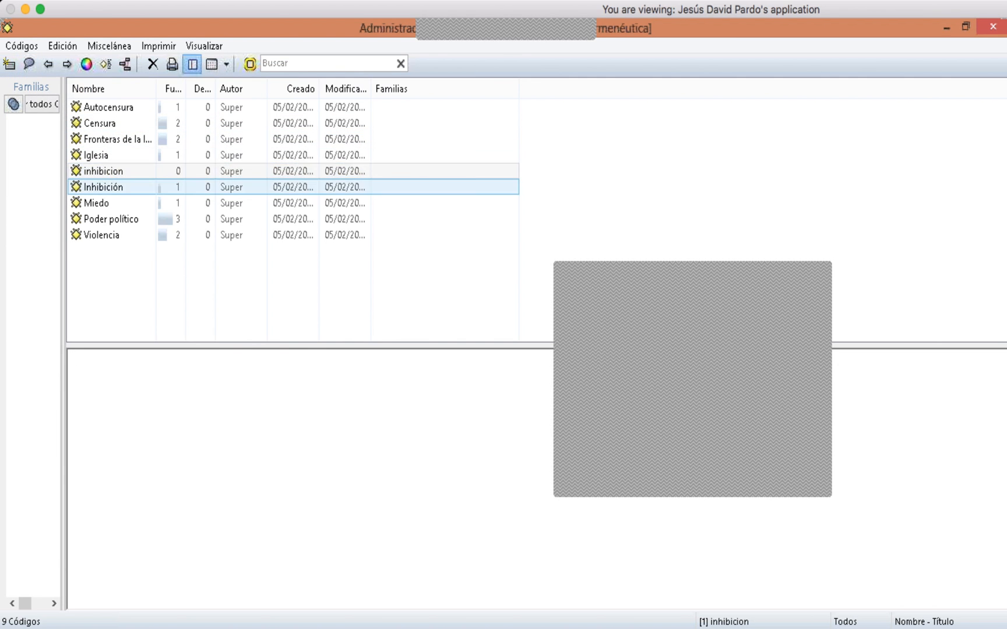
# - Merge the code 'inhibicion' into the code 'Inhibición'
pyautogui.click(111, 187)
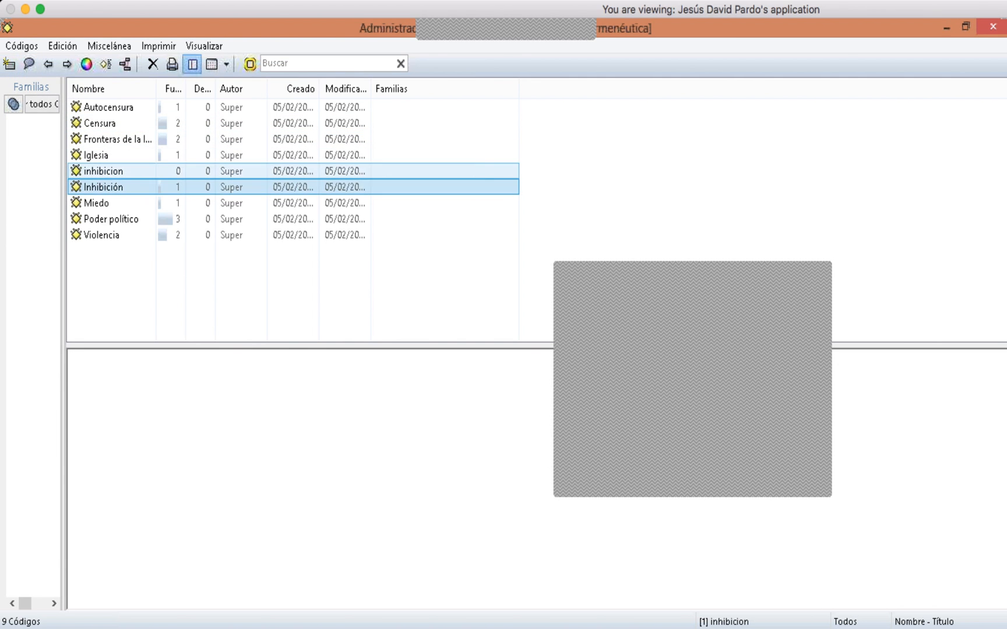
pyautogui.rightClick(96, 189)
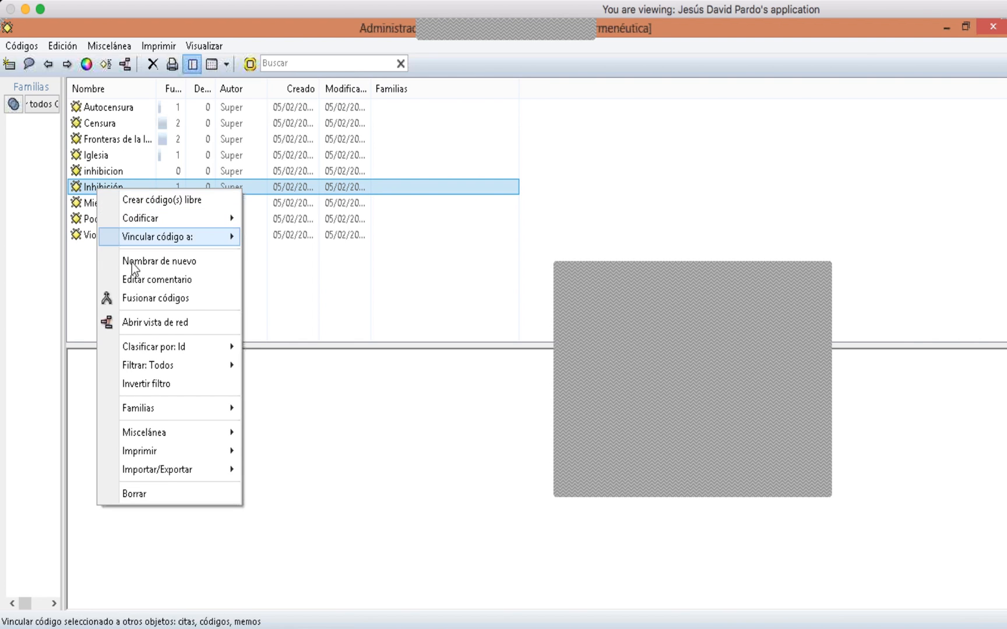
pyautogui.click(141, 299)
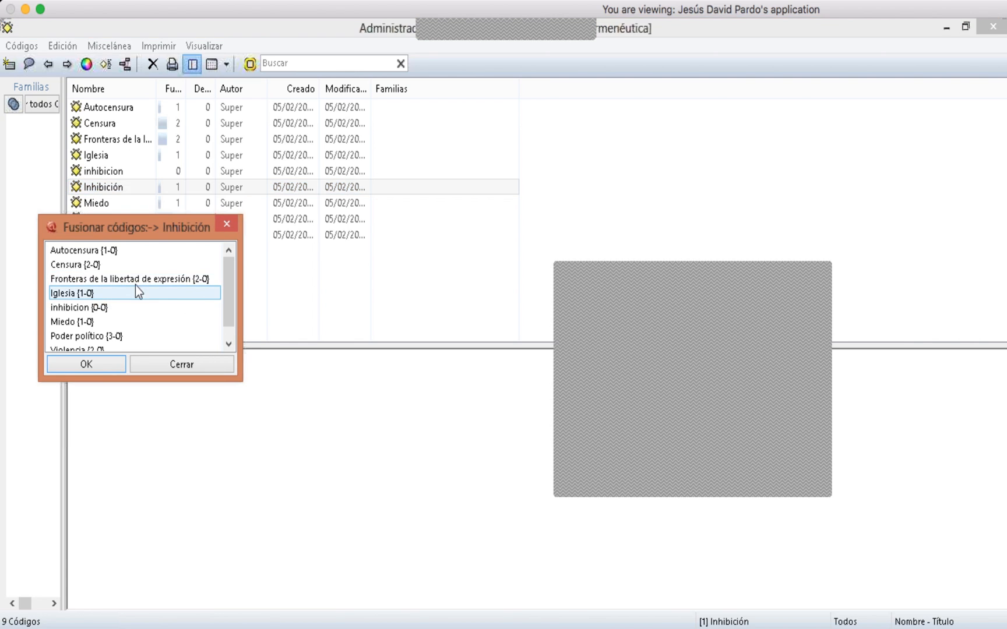
pyautogui.click(139, 307)
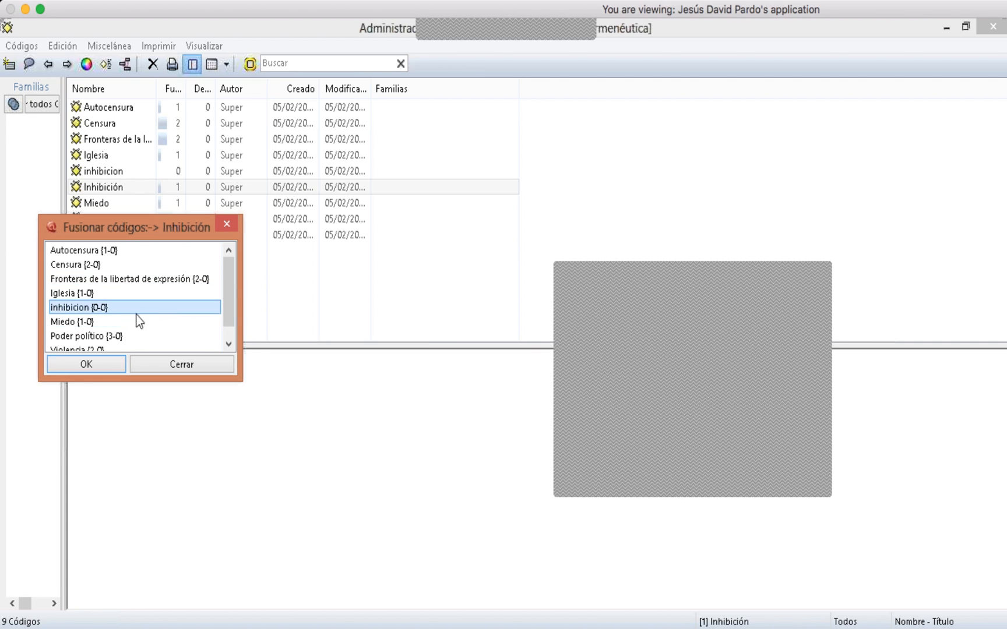
pyautogui.click(87, 364)
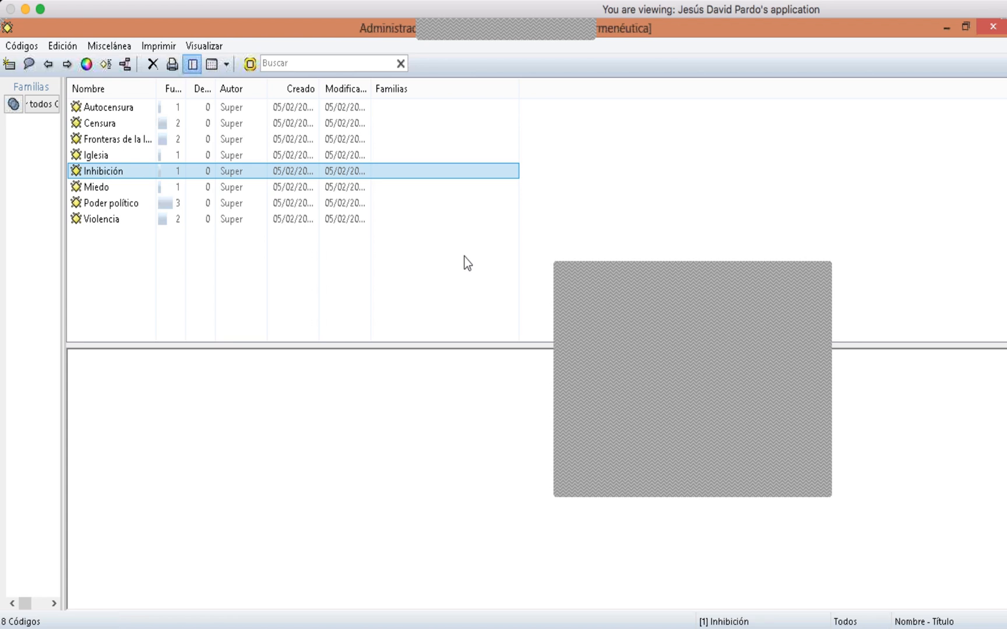
# - Close the Code Manager
pyautogui.click(822, 424)
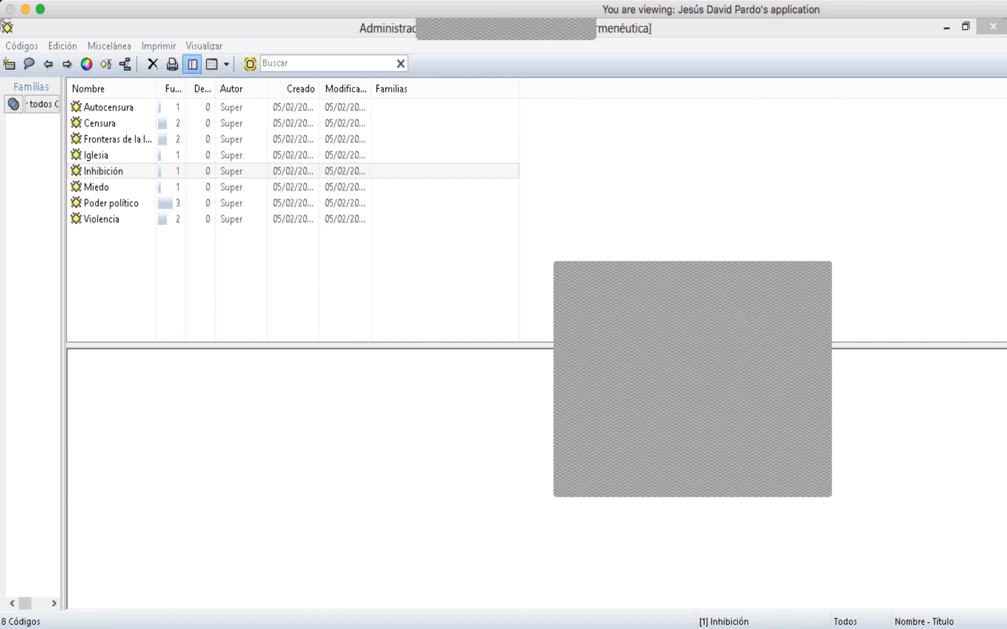
pyautogui.click(994, 27)
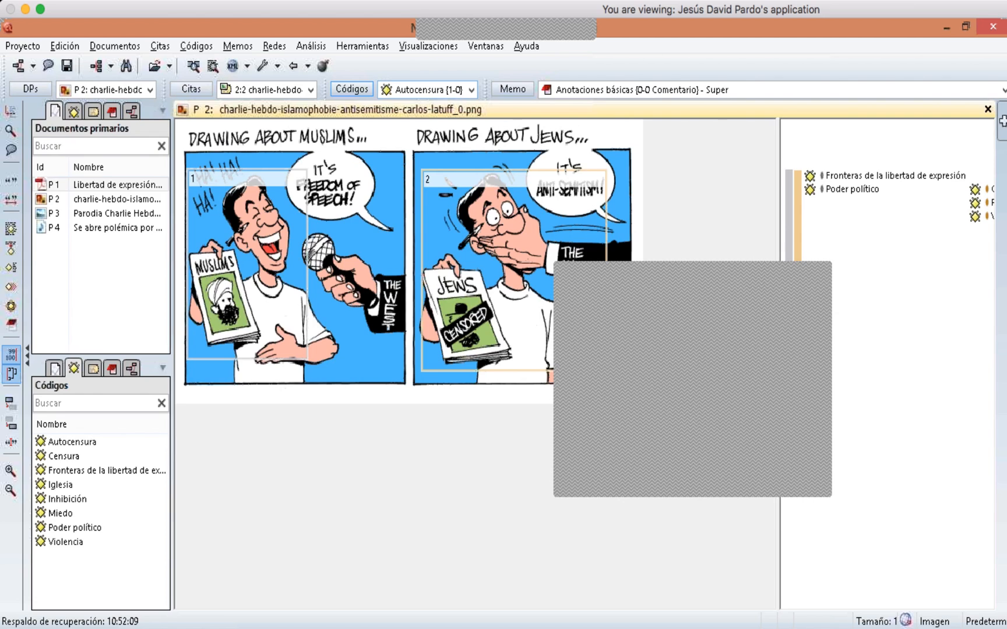
pyautogui.click(821, 412)
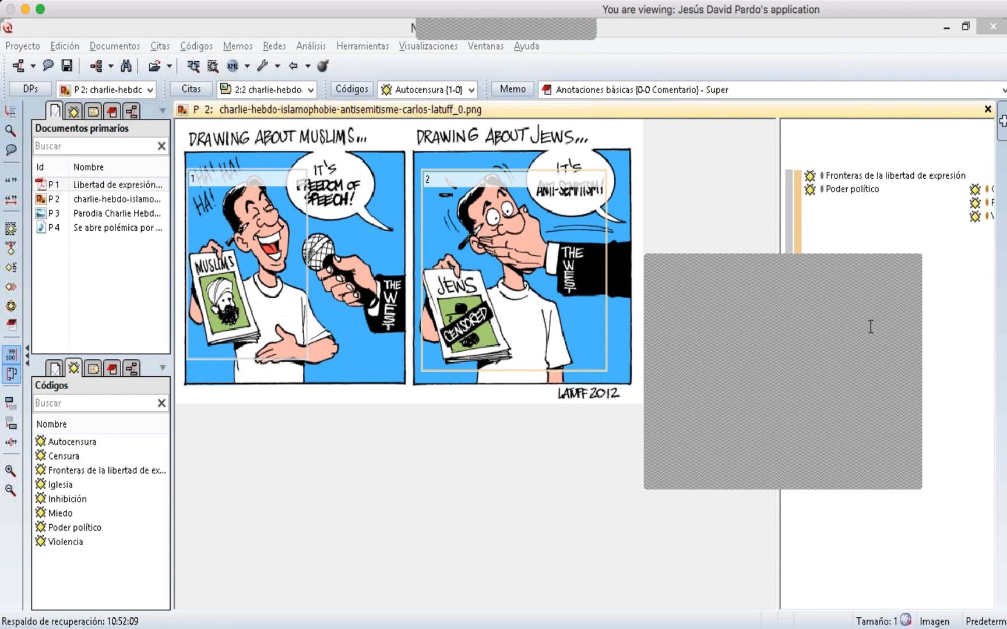
# - Add the comment 'Poder político es entendido como...' to the code 'Poder político' and save it
pyautogui.click(827, 187)
pyautogui.rightClick(818, 195)
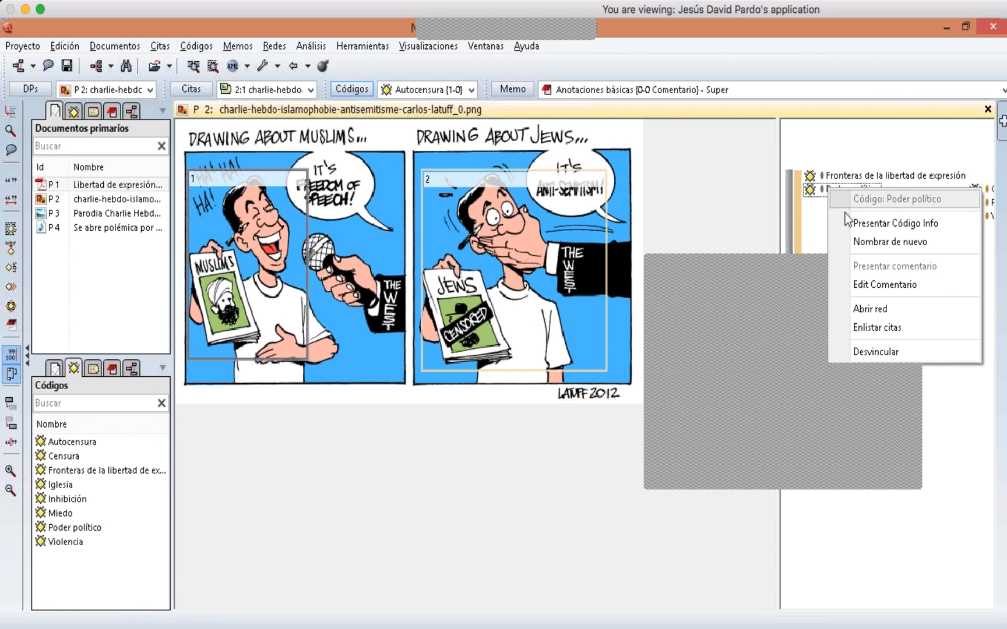
pyautogui.click(860, 286)
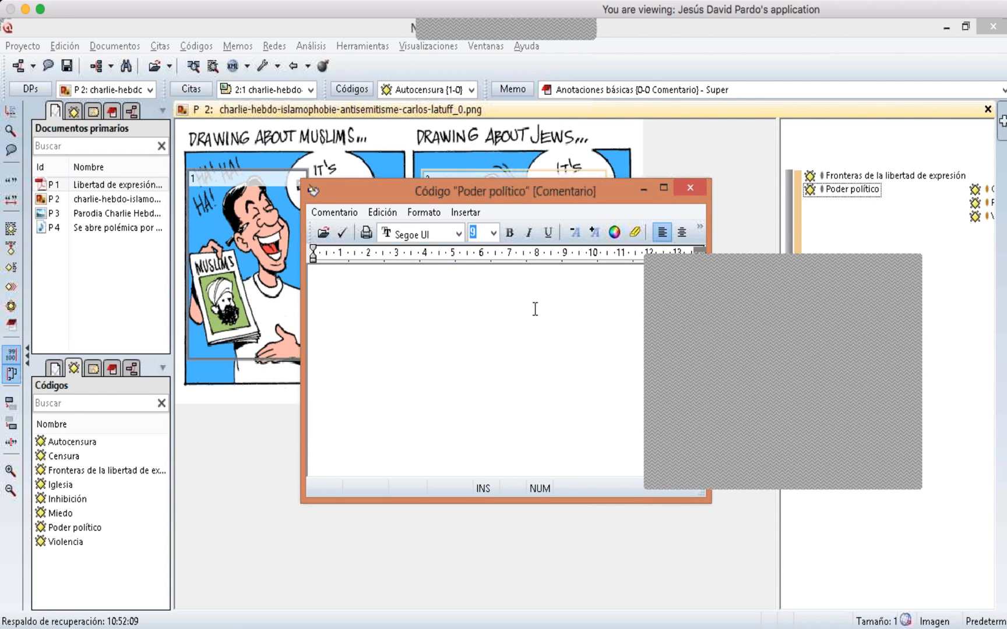
pyautogui.write('Poder político es entendido como...')
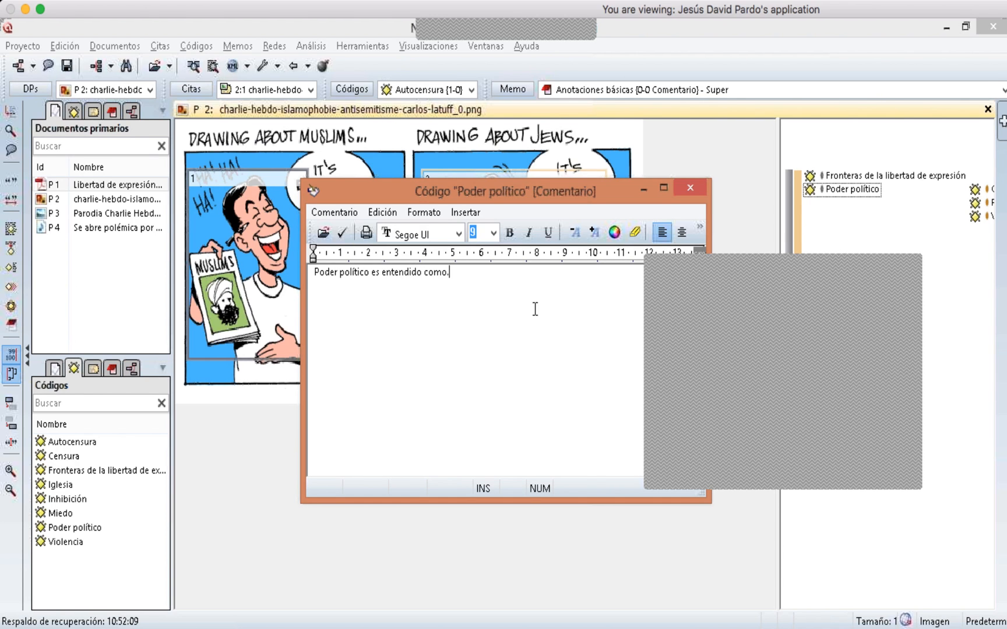
pyautogui.click(350, 233)
pyautogui.click(689, 187)
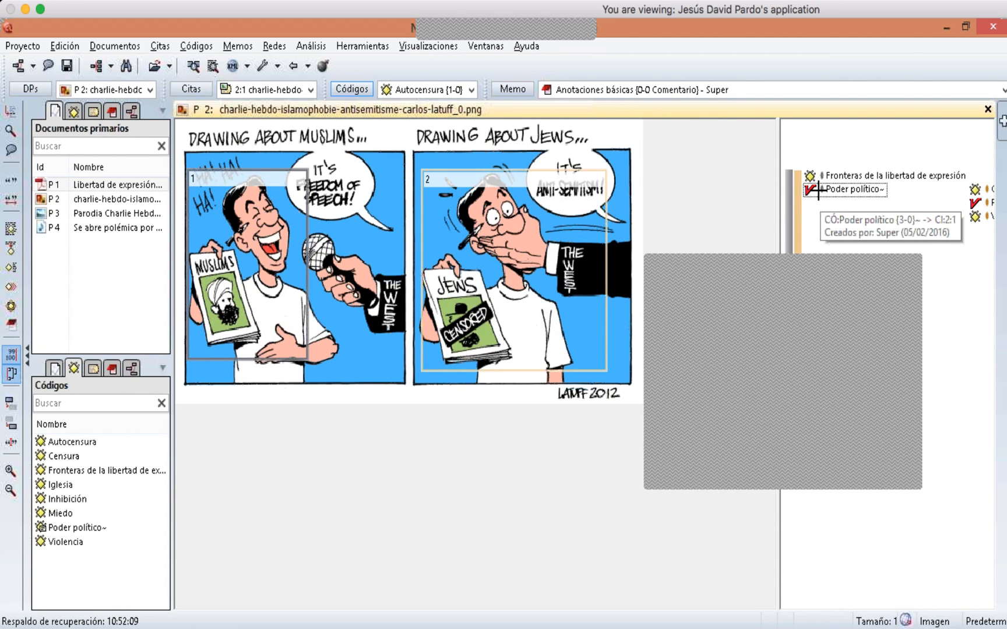
# - Create a free memo titled 'Poder político' in the Memo Manager and close its editor
pyautogui.click(517, 93)
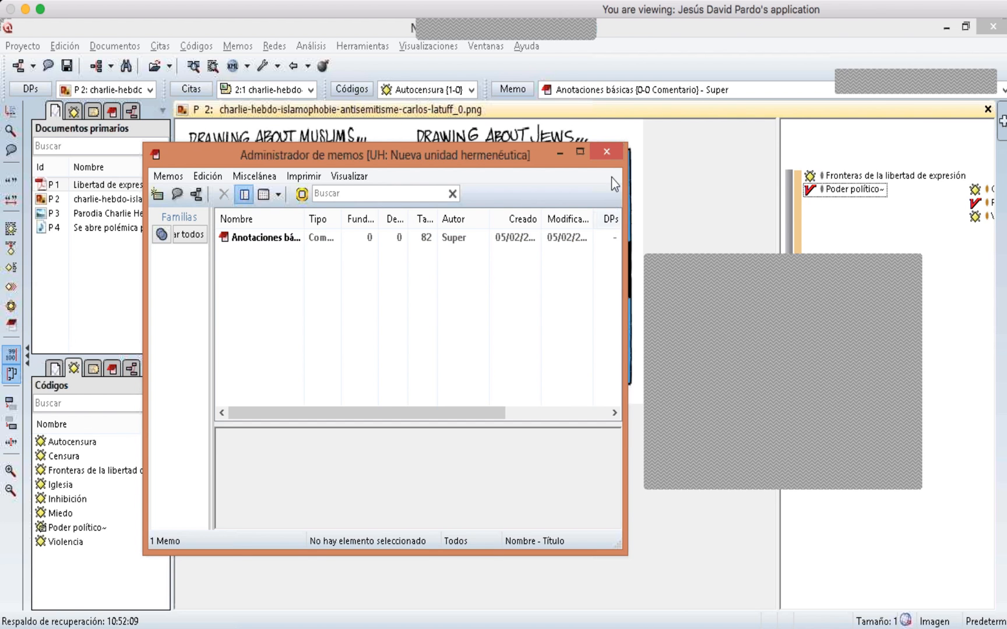
pyautogui.click(607, 152)
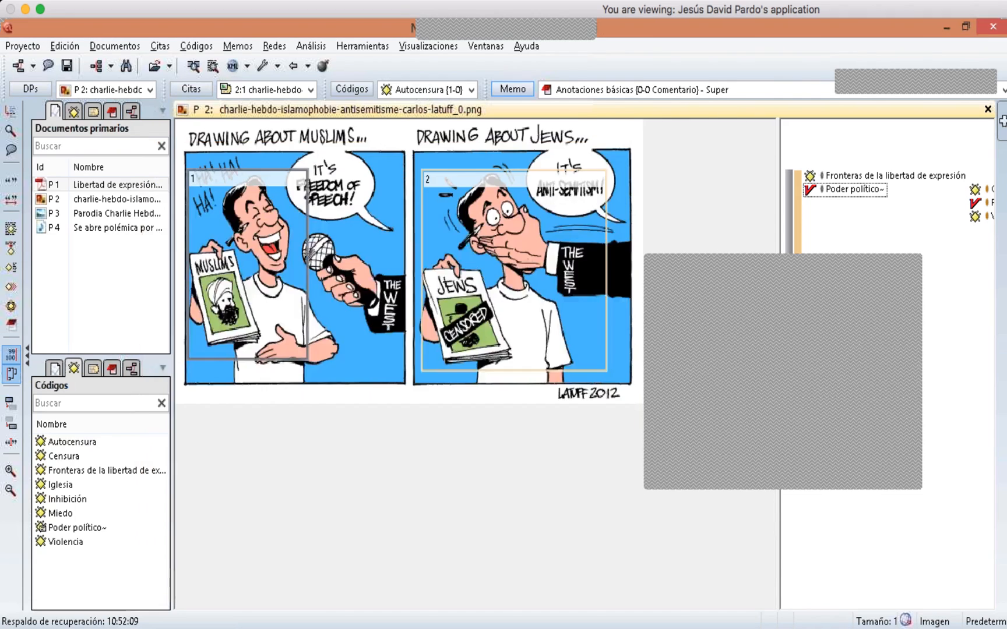
pyautogui.click(524, 88)
pyautogui.click(168, 176)
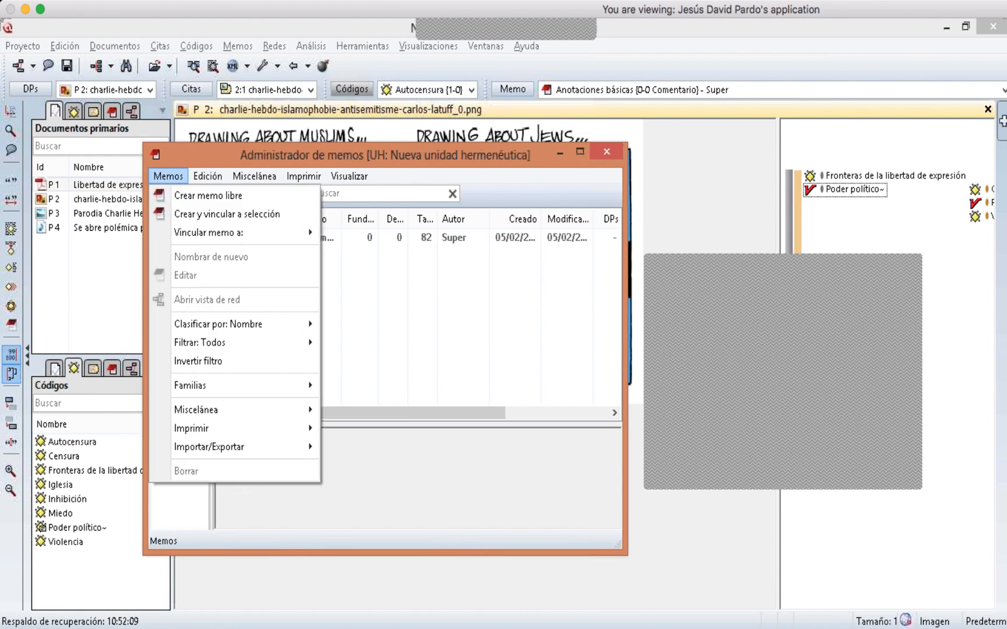
pyautogui.click(170, 194)
pyautogui.moveTo(199, 194); pyautogui.dragTo(294, 326)
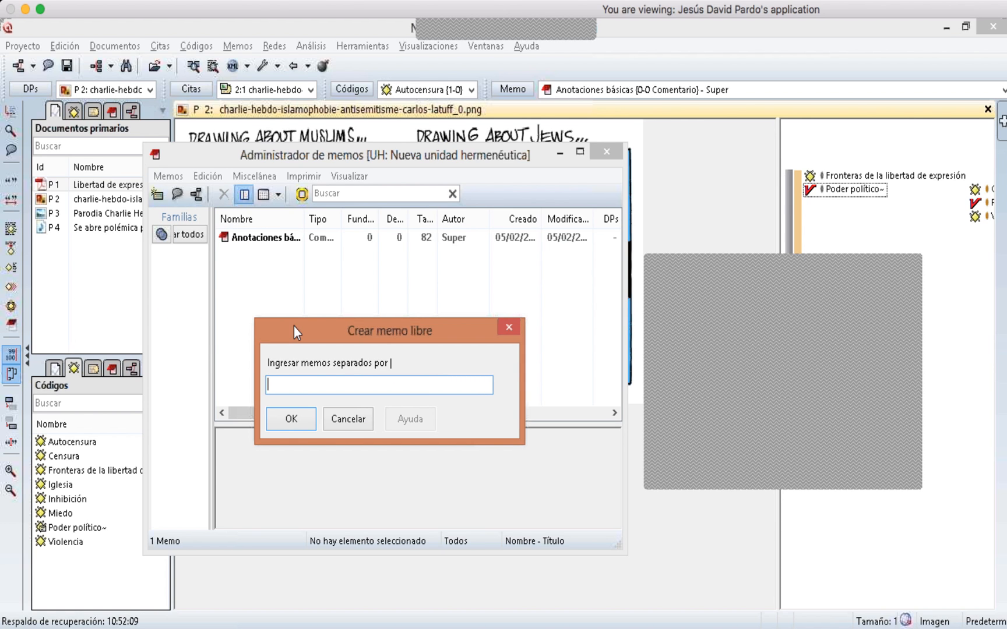
pyautogui.write('Poder político')
pyautogui.click(303, 420)
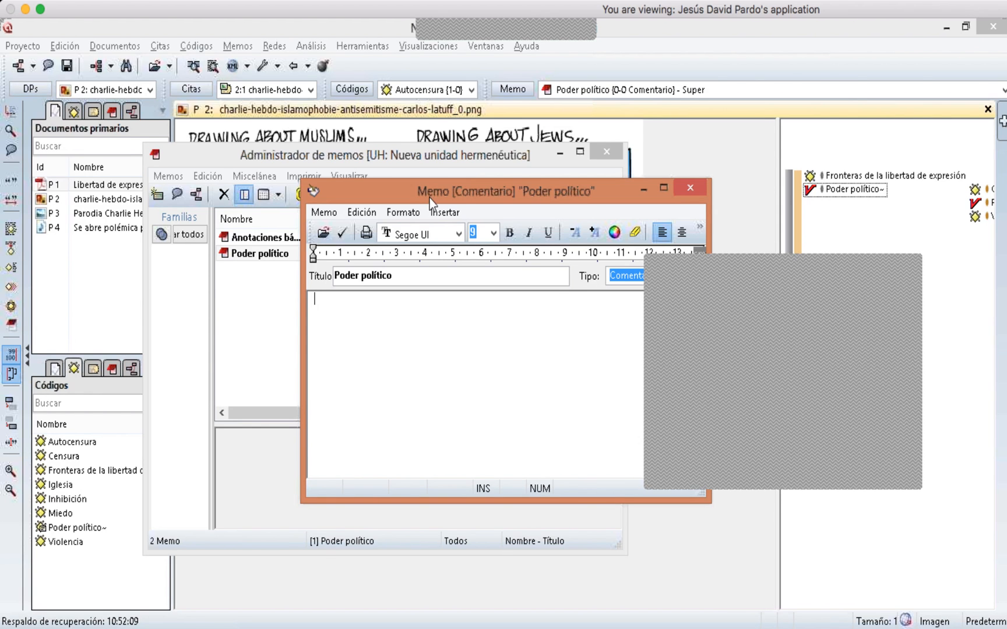
pyautogui.moveTo(430, 198); pyautogui.dragTo(360, 332)
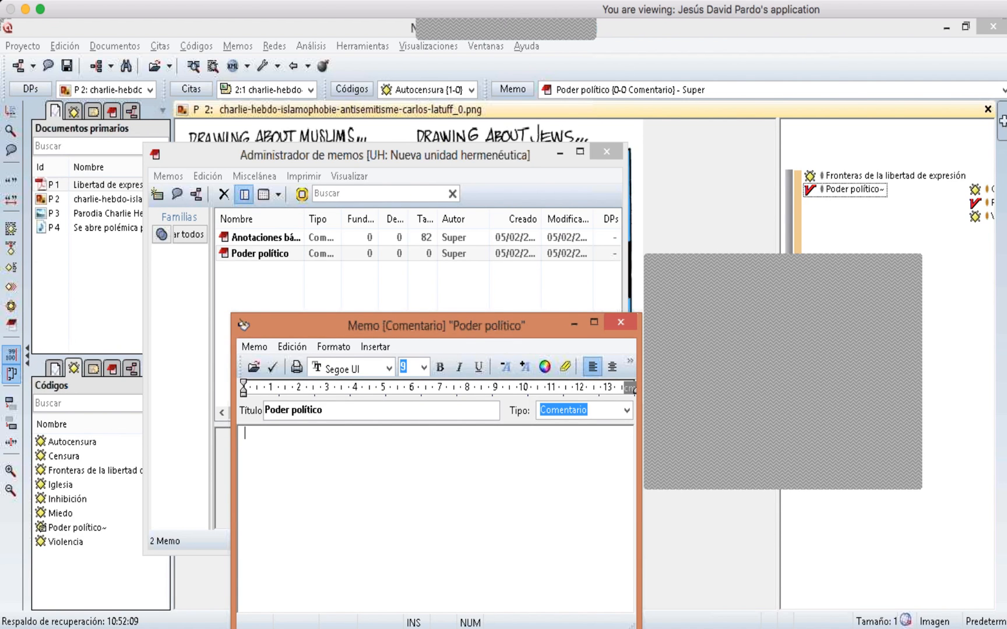
pyautogui.click(621, 323)
pyautogui.click(606, 152)
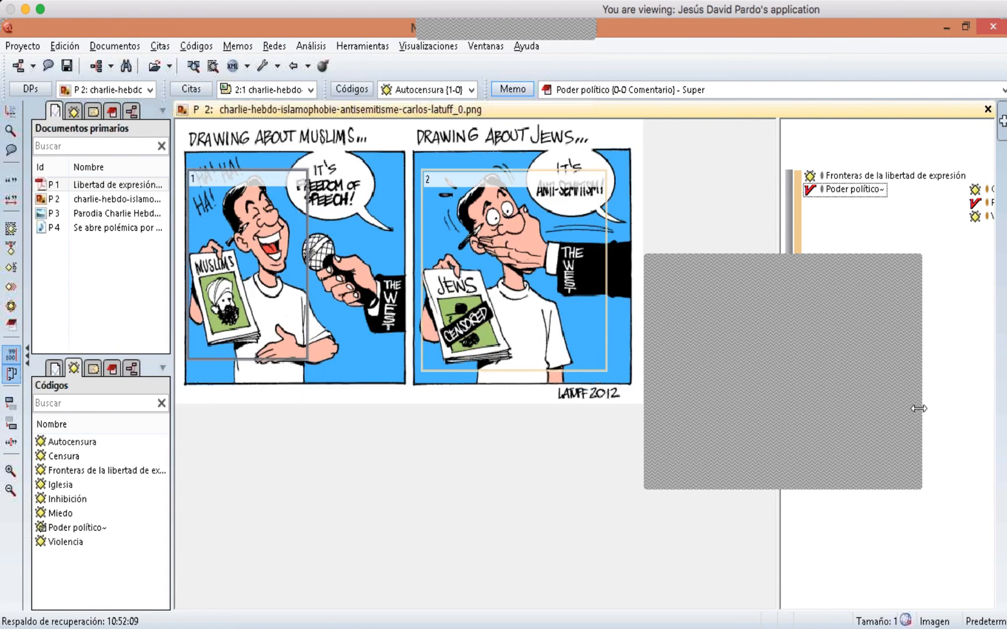
# - Open the 'Anotaciones básicas' memo in the Memo Manager to read it, then close it
pyautogui.click(914, 413)
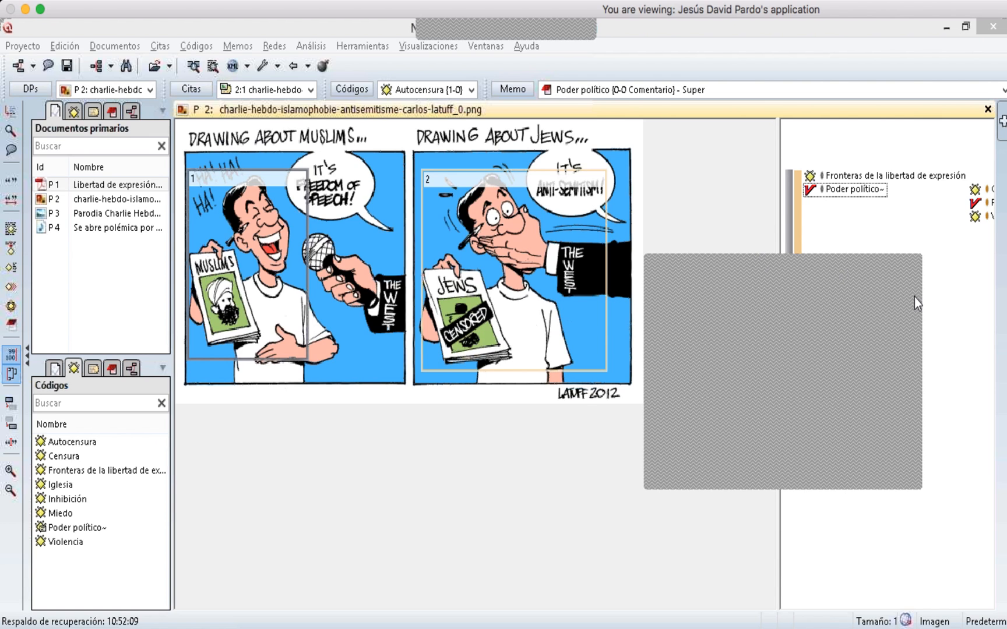
pyautogui.click(834, 194)
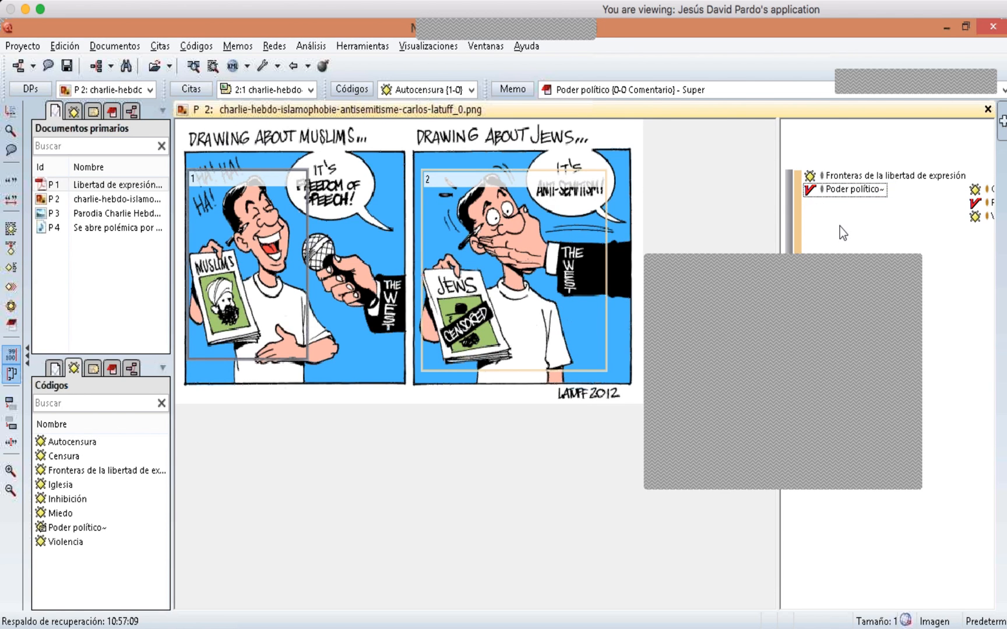
pyautogui.click(512, 90)
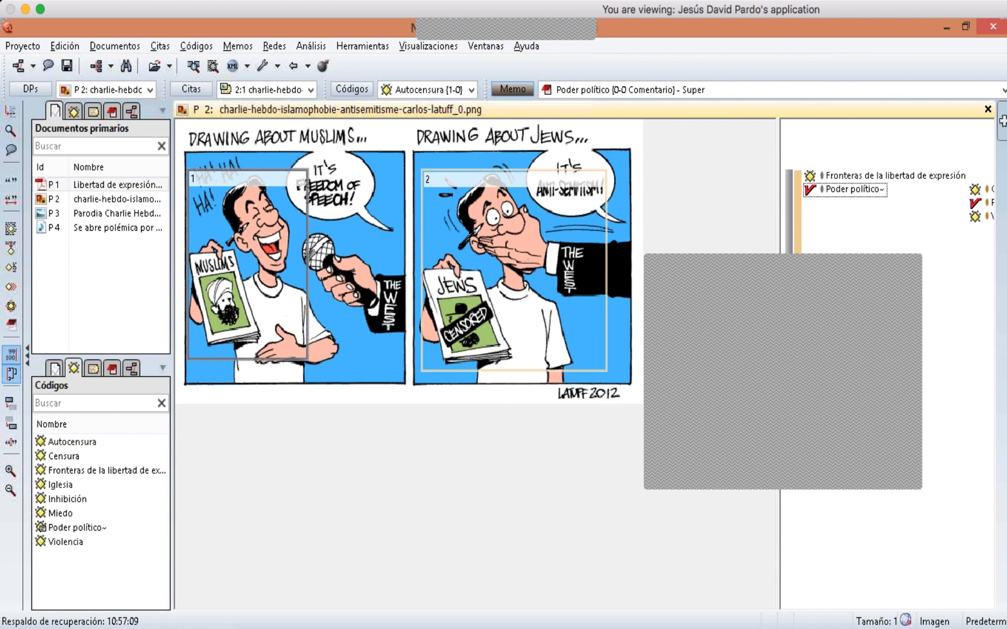
pyautogui.click(294, 241)
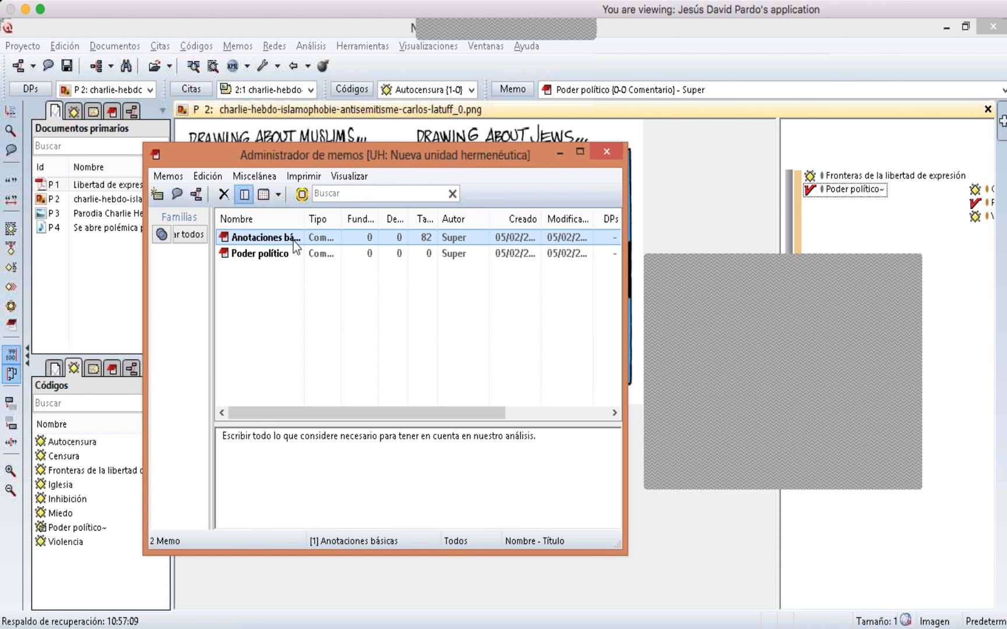
pyautogui.rightClick(291, 241)
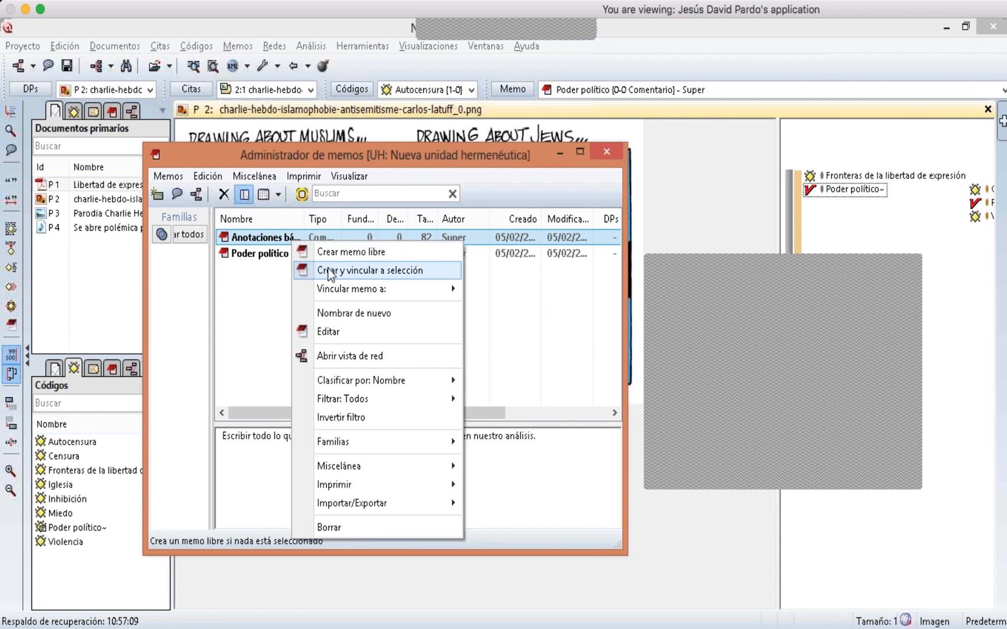
pyautogui.click(324, 331)
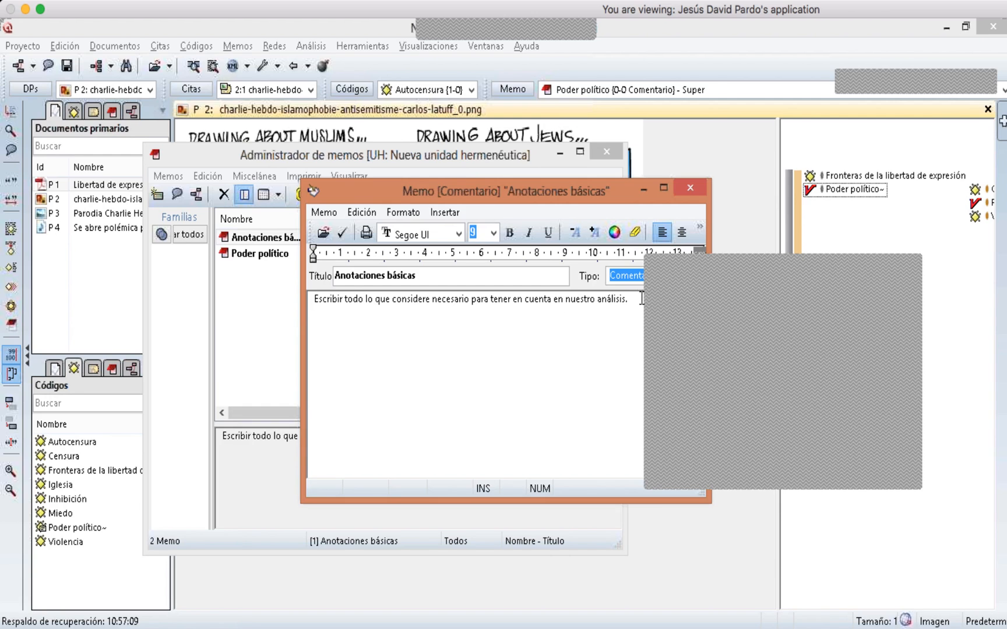
pyautogui.click(688, 187)
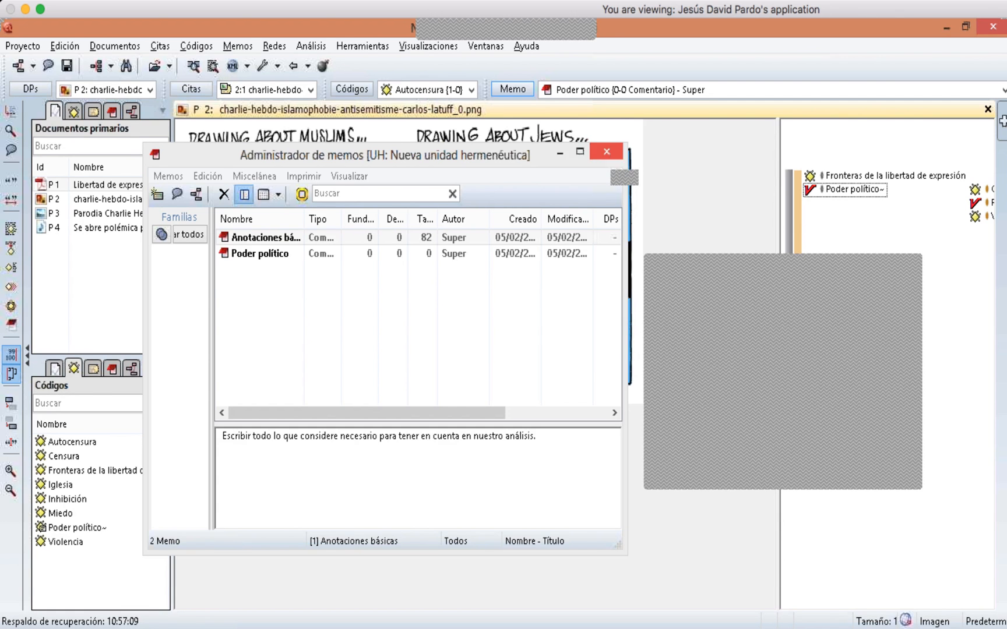
pyautogui.click(607, 152)
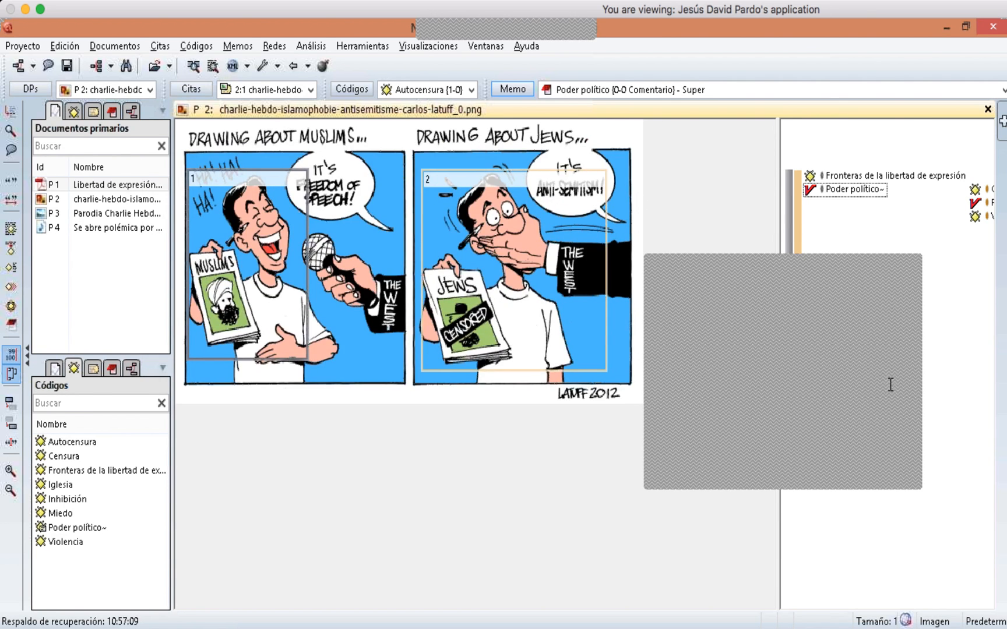
# - List the quotations of the code 'Fronteras de la libertad de expresión' and open the first one in the text document
pyautogui.click(912, 409)
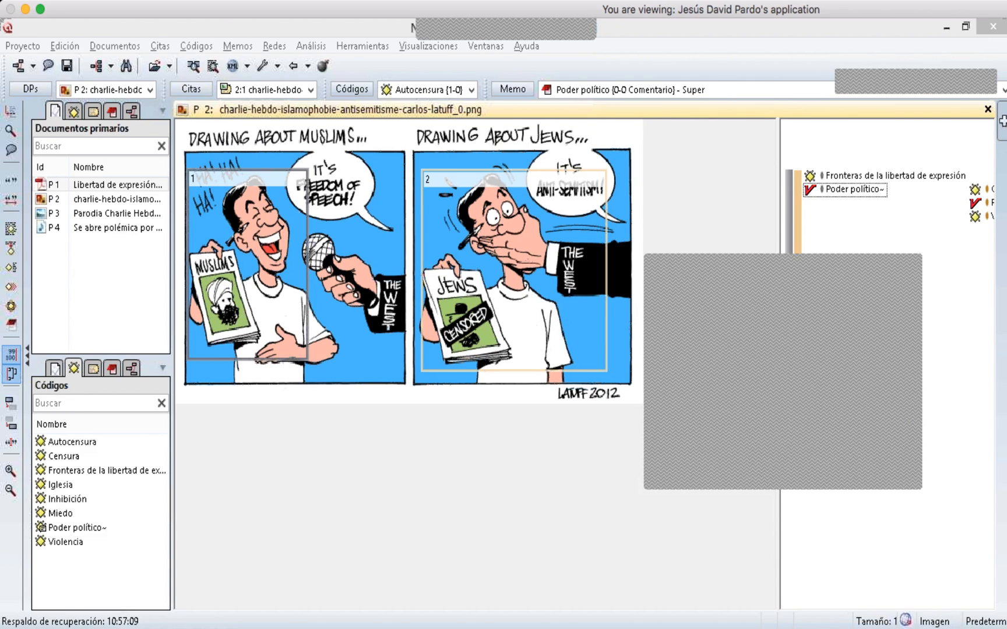
pyautogui.click(669, 166)
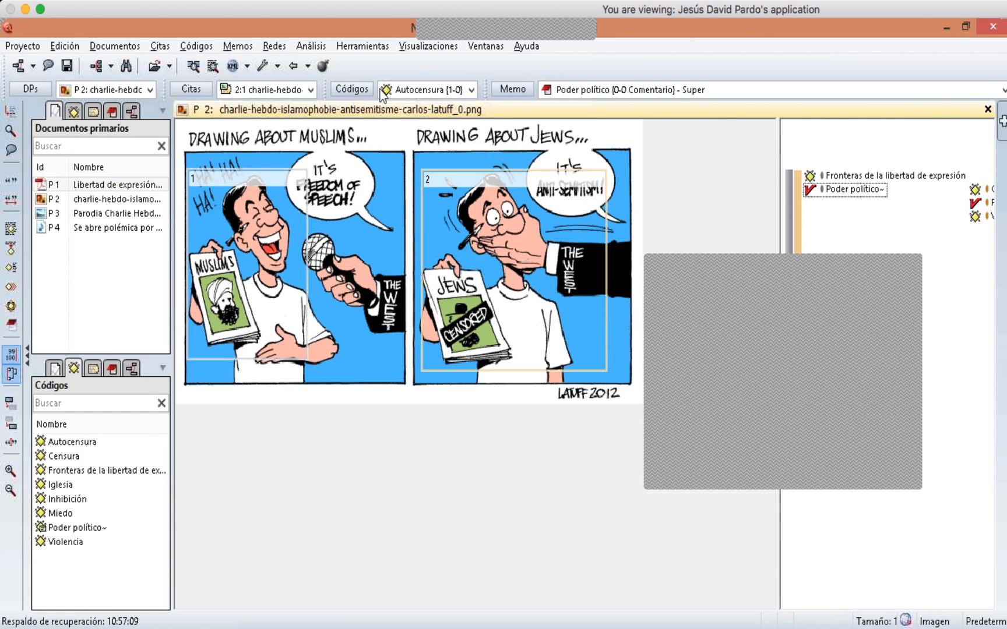
pyautogui.click(350, 88)
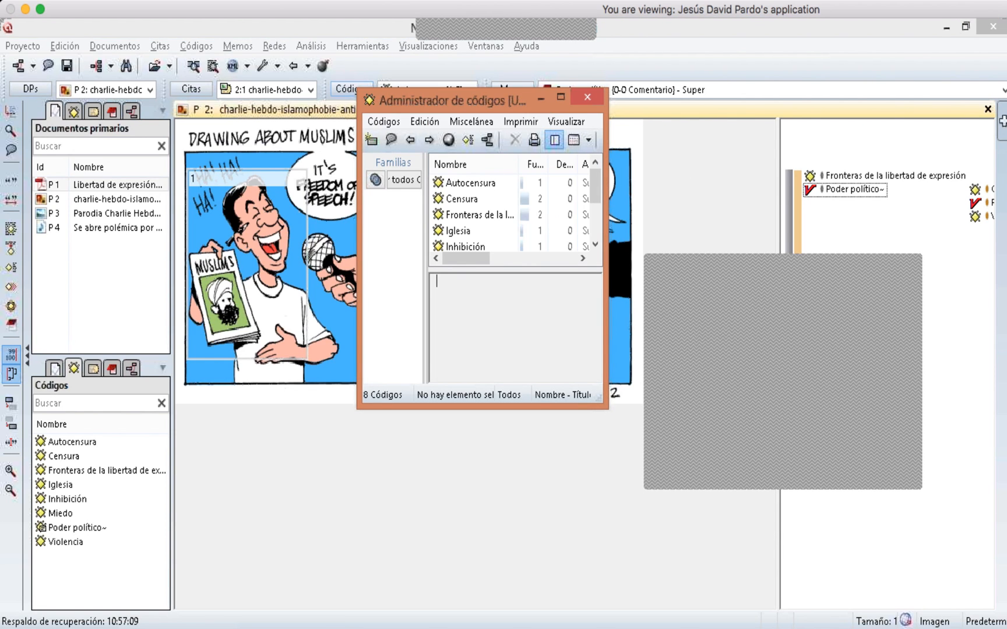
pyautogui.moveTo(606, 408); pyautogui.dragTo(657, 485)
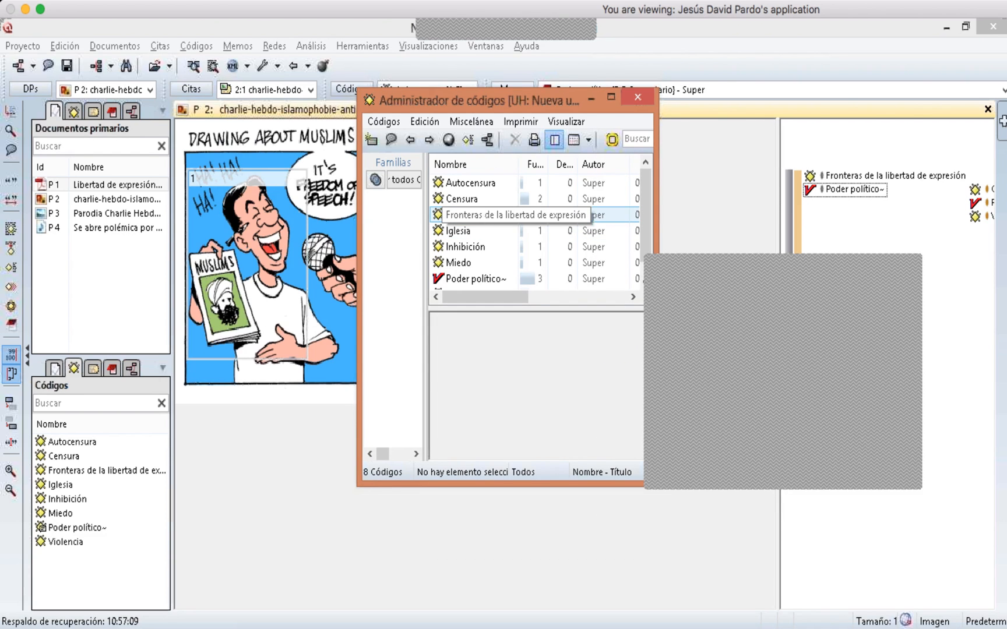
pyautogui.doubleClick(484, 218)
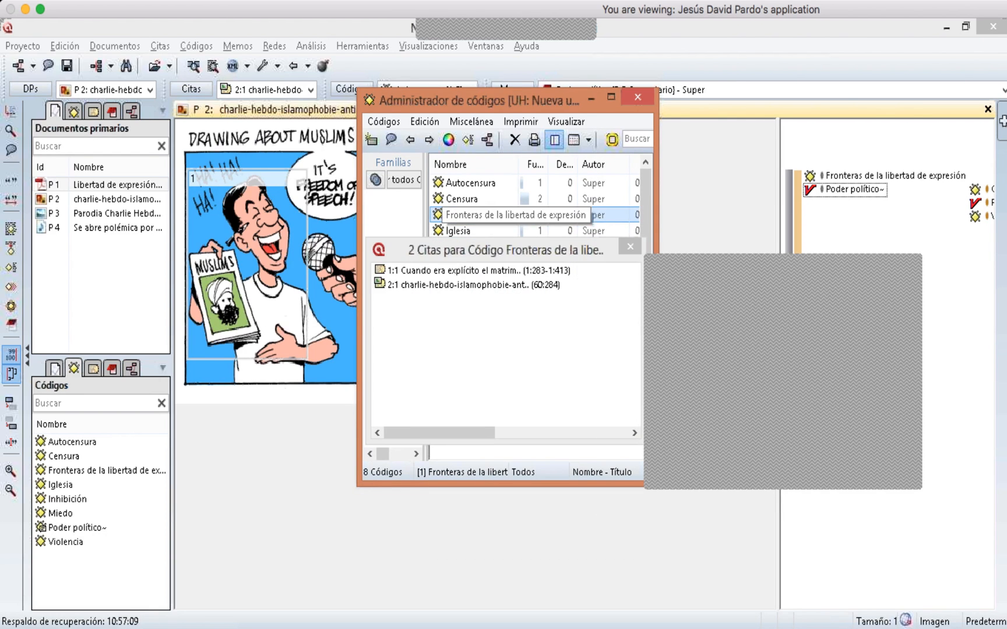
pyautogui.doubleClick(456, 270)
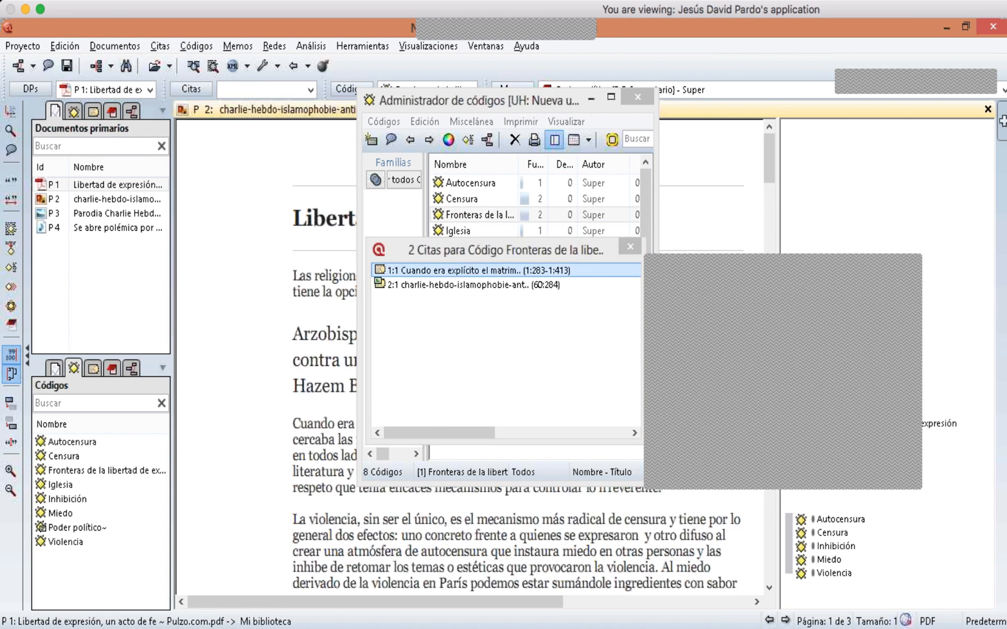
pyautogui.moveTo(452, 105); pyautogui.dragTo(107, 121)
pyautogui.click(150, 233)
pyautogui.click(150, 233)
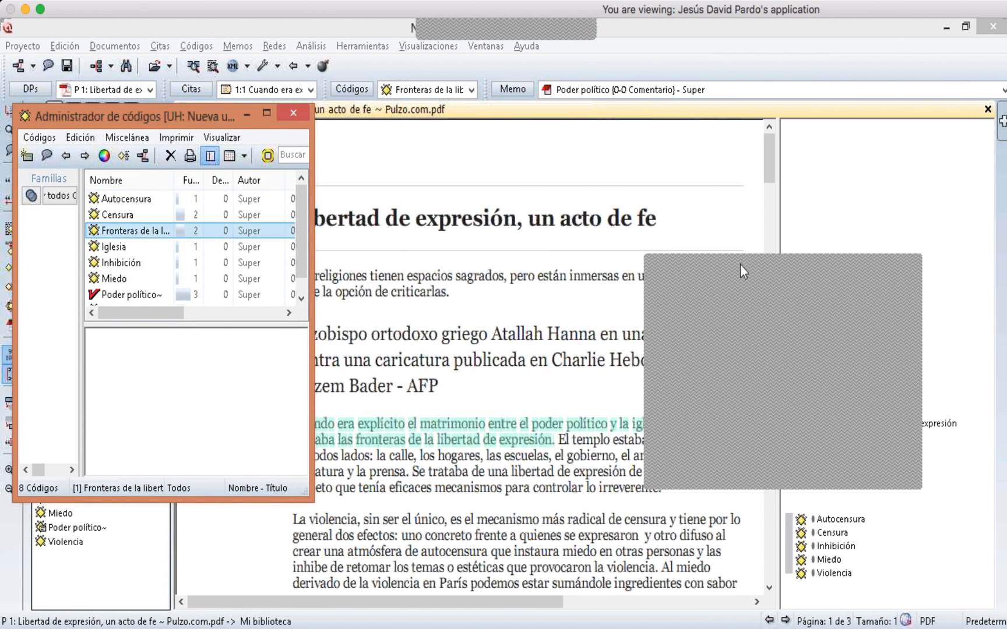
pyautogui.click(406, 180)
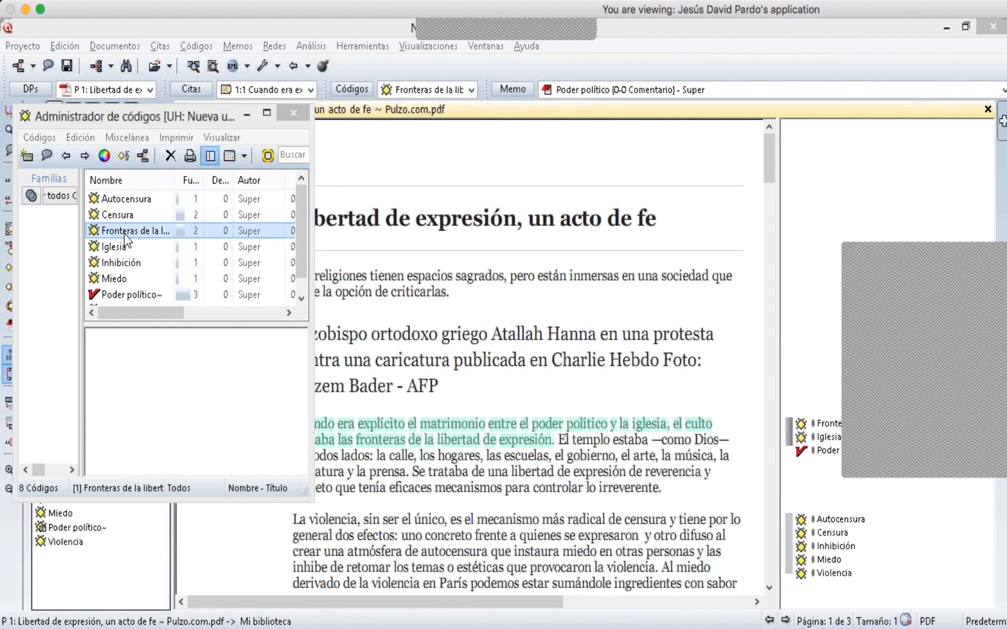
# - Open the code's second quotation in the cartoon image and close the Code Manager
pyautogui.doubleClick(124, 232)
pyautogui.moveTo(556, 252); pyautogui.dragTo(594, 169)
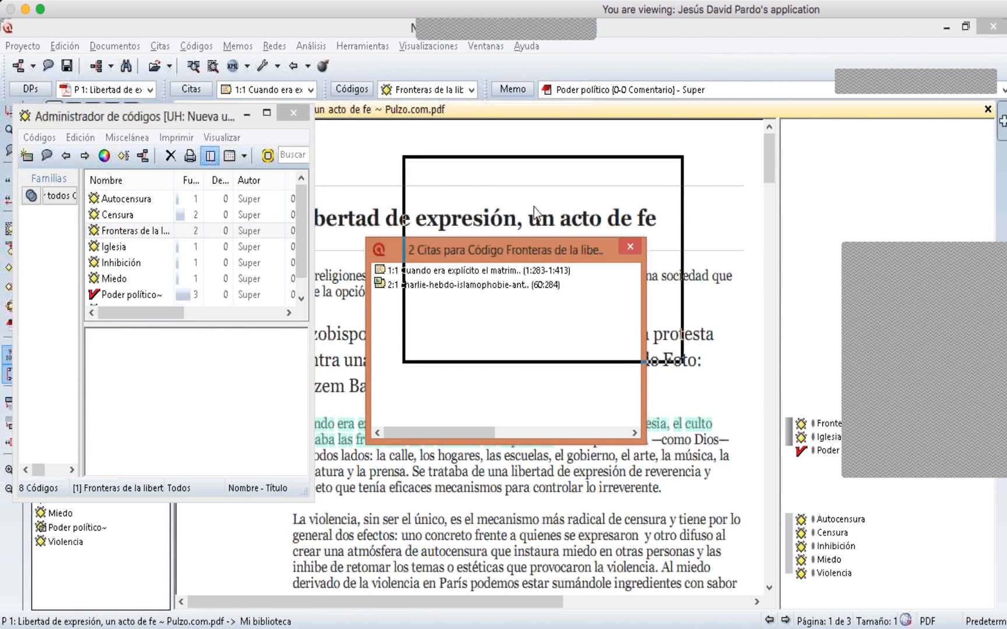
pyautogui.click(532, 204)
pyautogui.doubleClick(532, 207)
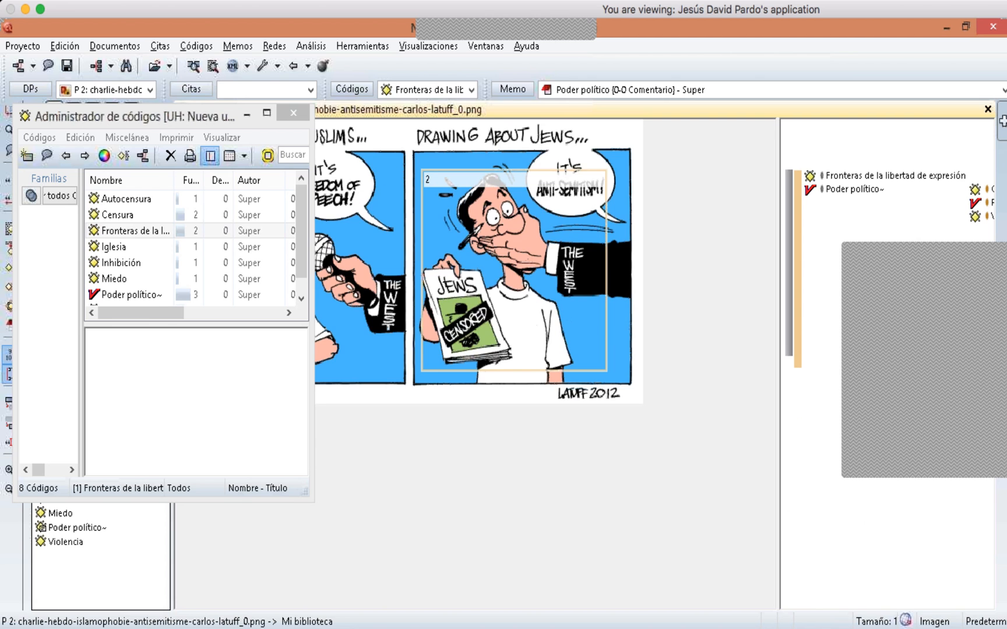
pyautogui.moveTo(171, 120); pyautogui.dragTo(246, 141)
pyautogui.click(325, 142)
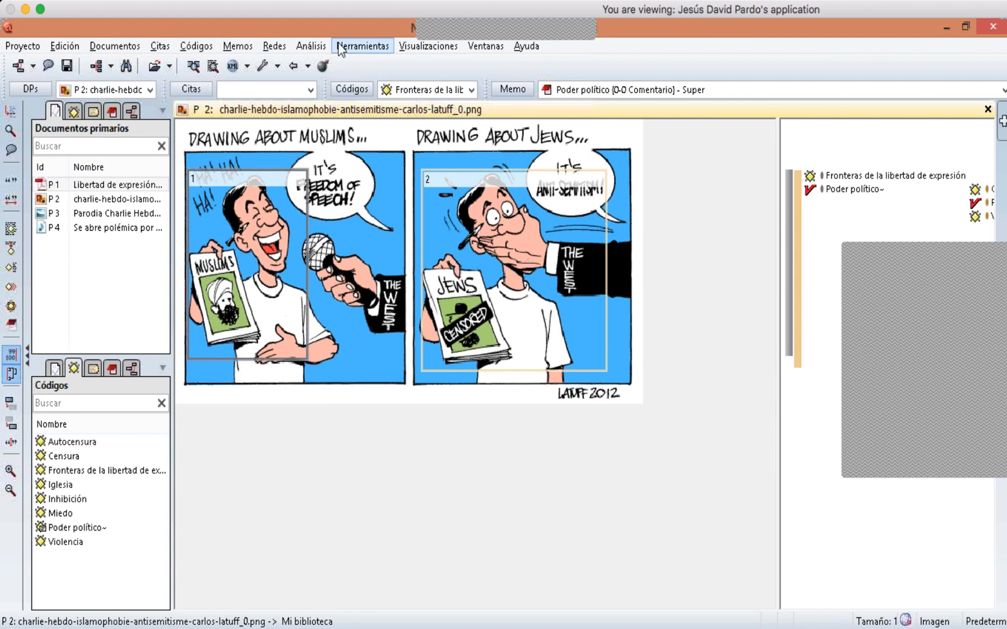
# - Open the Query Tool
pyautogui.click(300, 47)
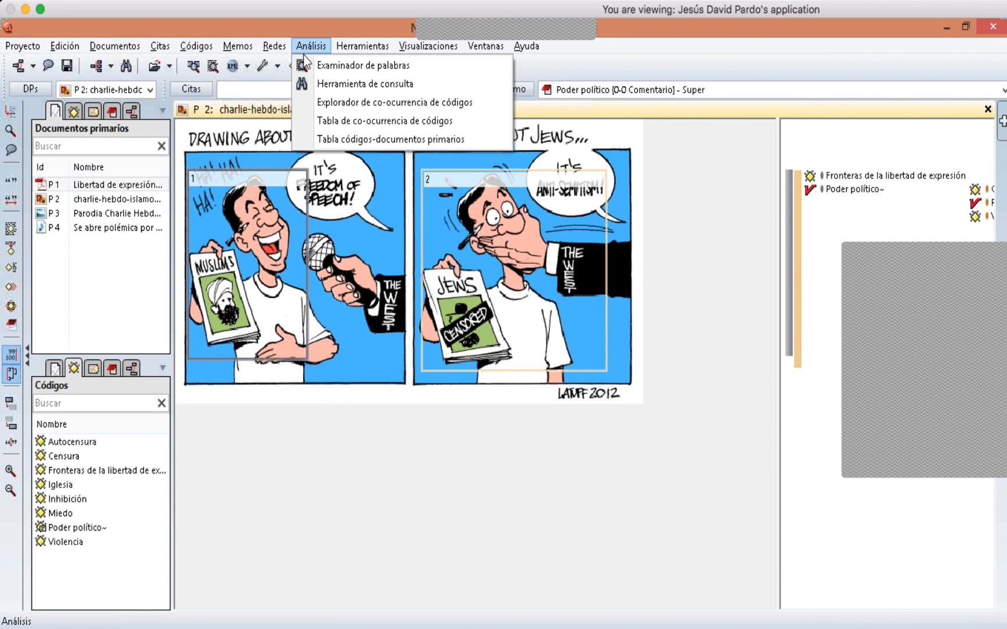
pyautogui.click(314, 84)
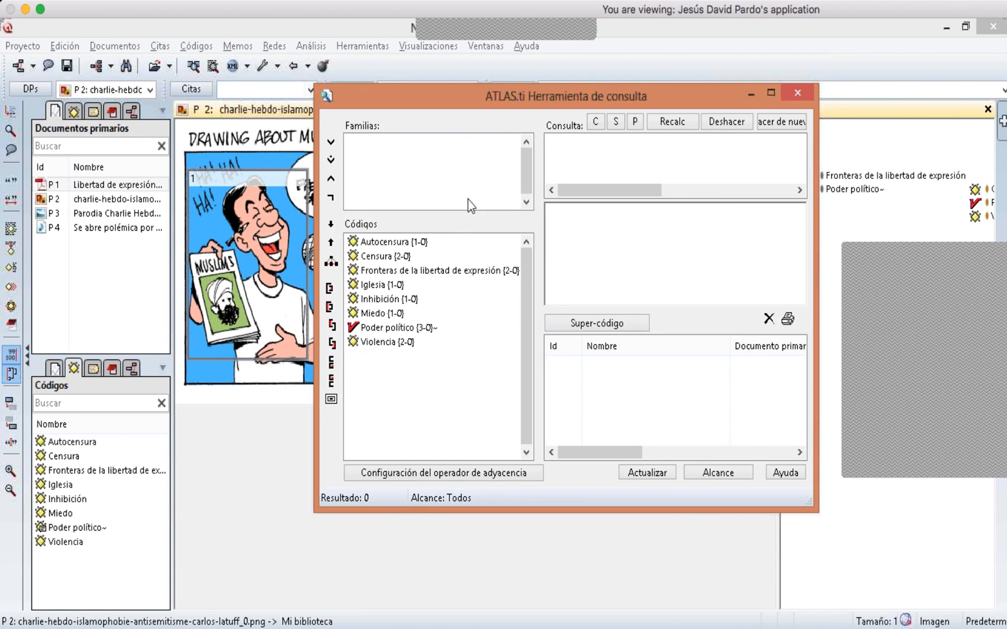
# - Query the code 'Fronteras de la libertad de expresión' and export its full-content report to _query.rtf, set to open after saving
pyautogui.doubleClick(445, 272)
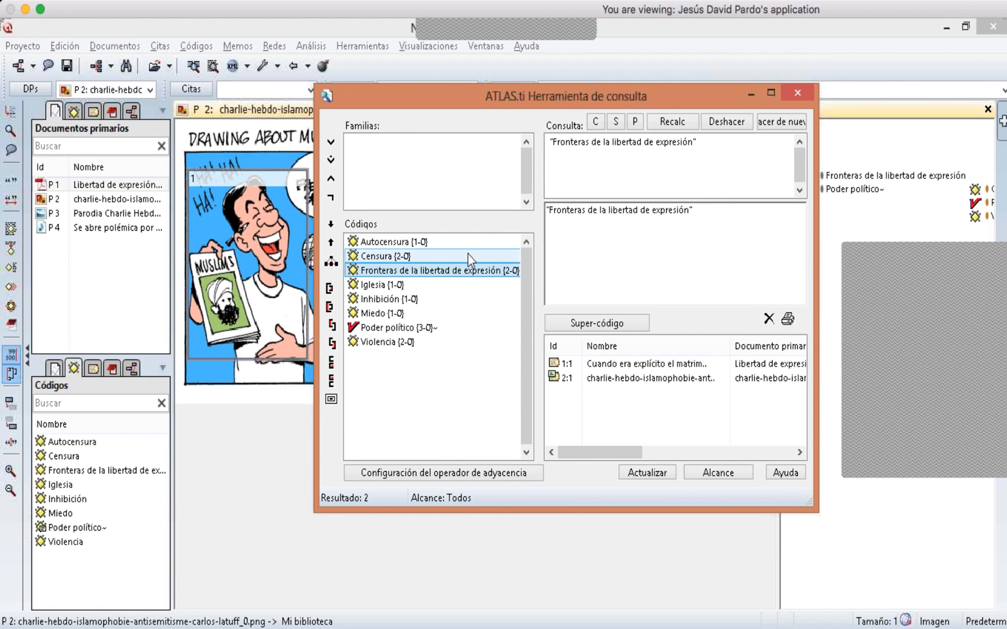
pyautogui.click(788, 318)
pyautogui.click(820, 367)
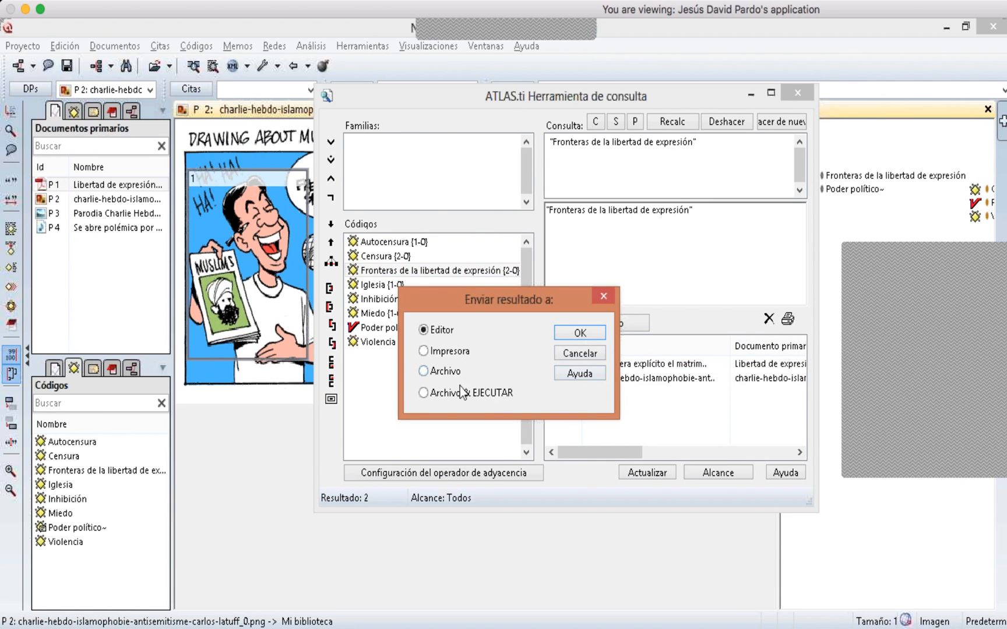
pyautogui.click(444, 399)
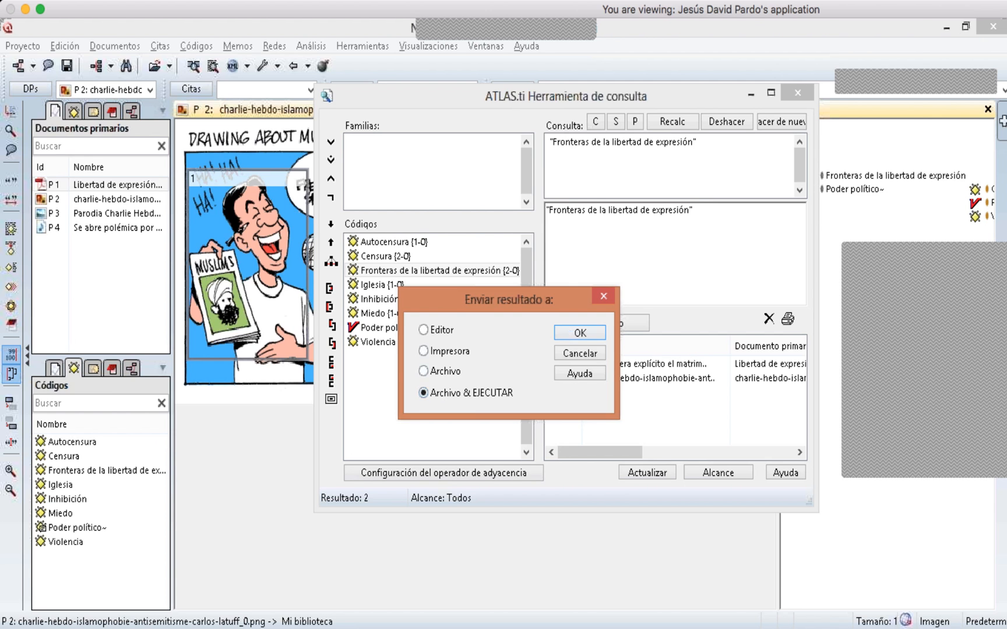
pyautogui.click(569, 333)
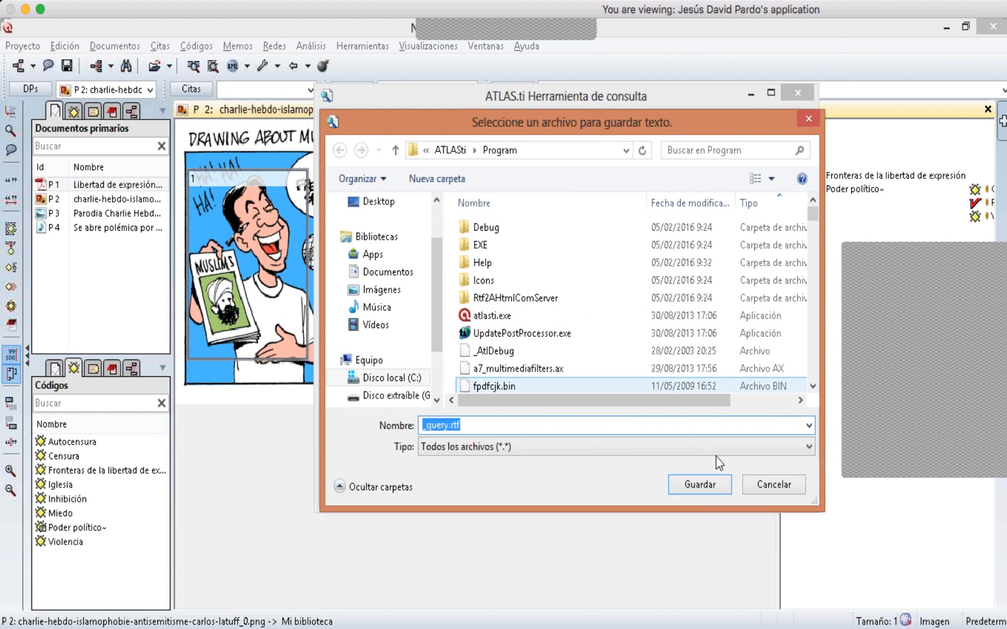
pyautogui.click(689, 487)
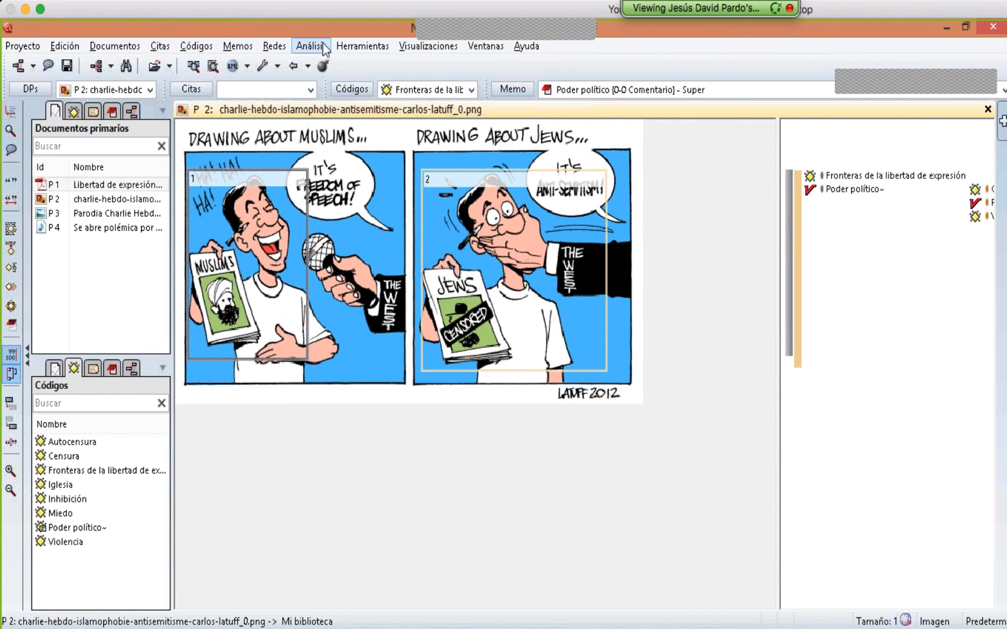
# - Reopen the Query Tool
pyautogui.click(343, 45)
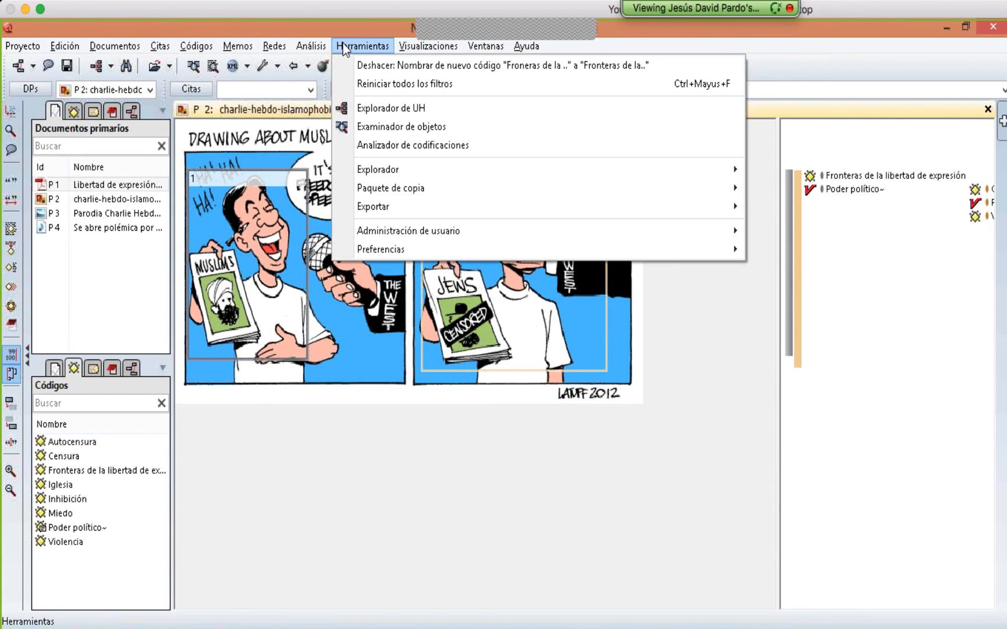
pyautogui.moveTo(321, 42)
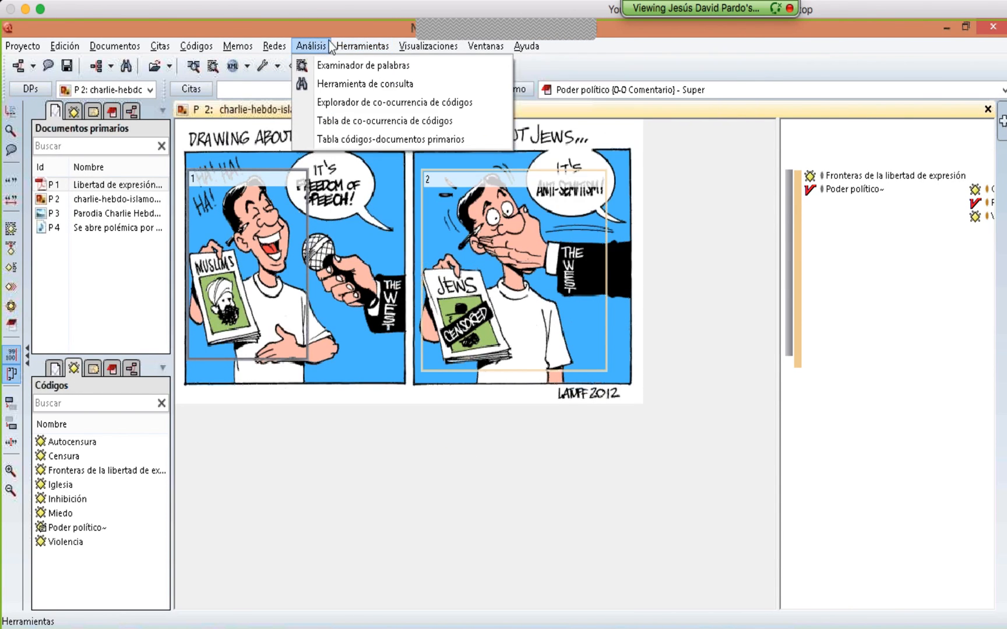
pyautogui.click(321, 84)
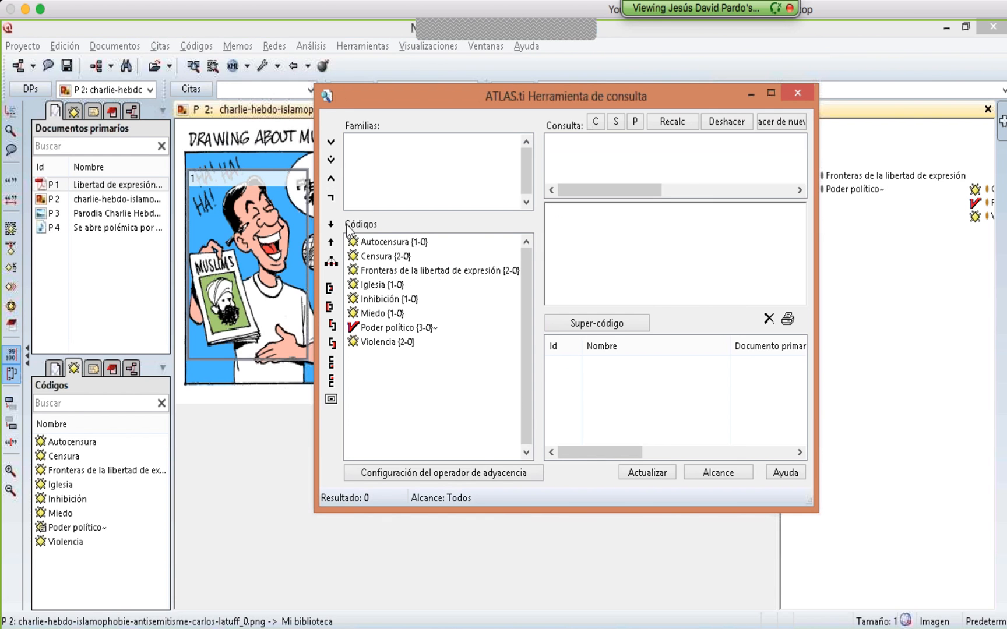
# - Query 'Fronteras de la libertad de expresión' again and export its full-content report to _query.rtf, opening the file
pyautogui.doubleClick(391, 271)
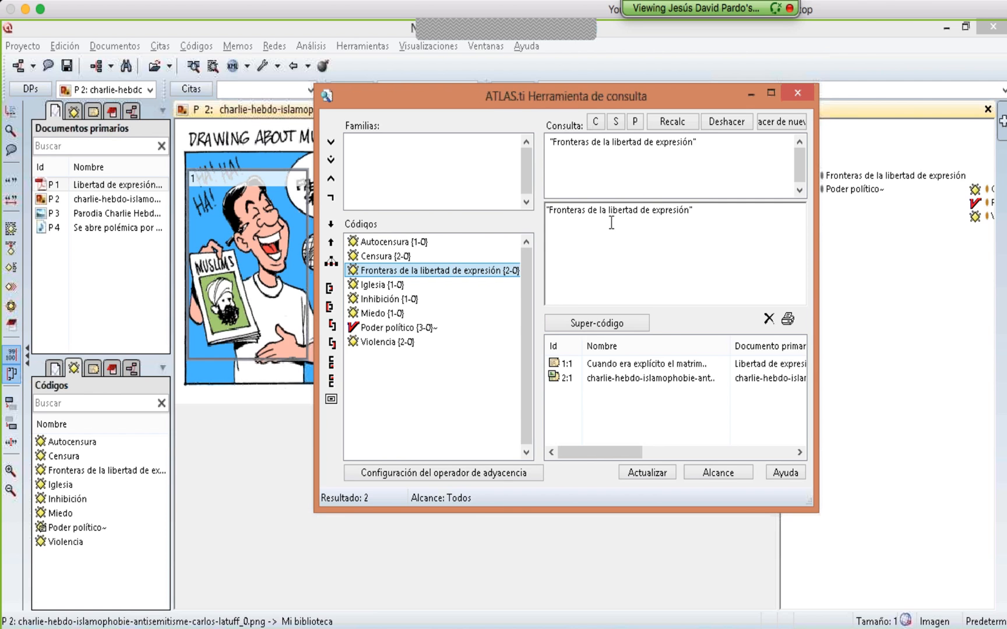
pyautogui.click(790, 321)
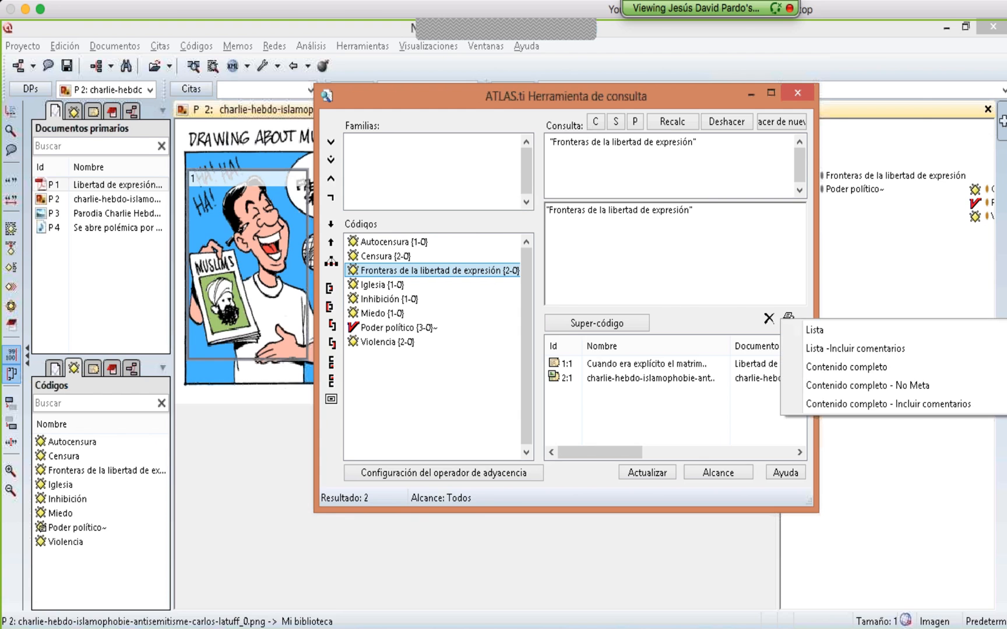
pyautogui.click(809, 368)
pyautogui.click(481, 392)
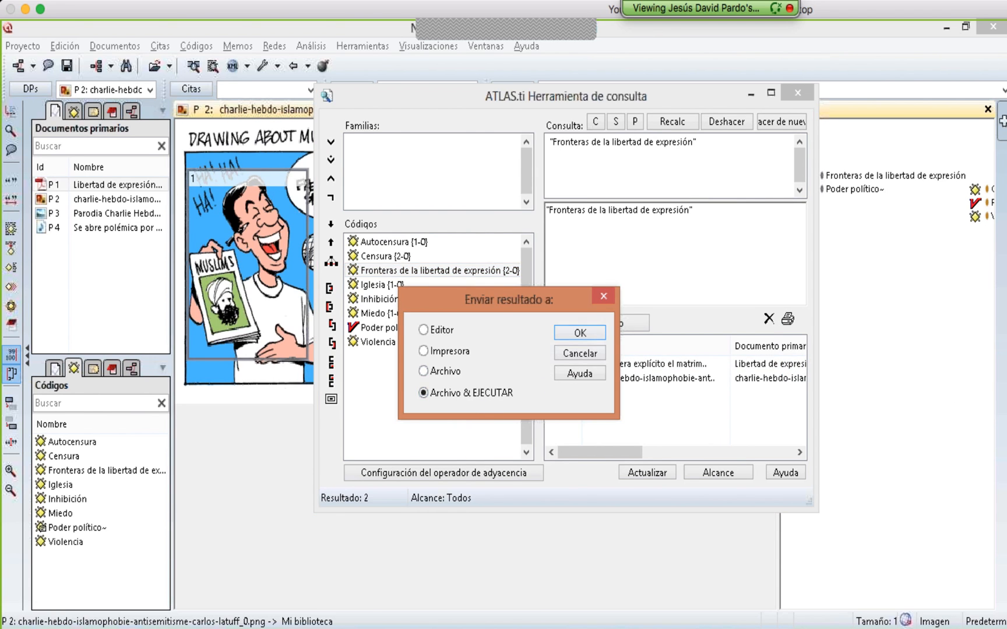
pyautogui.click(583, 334)
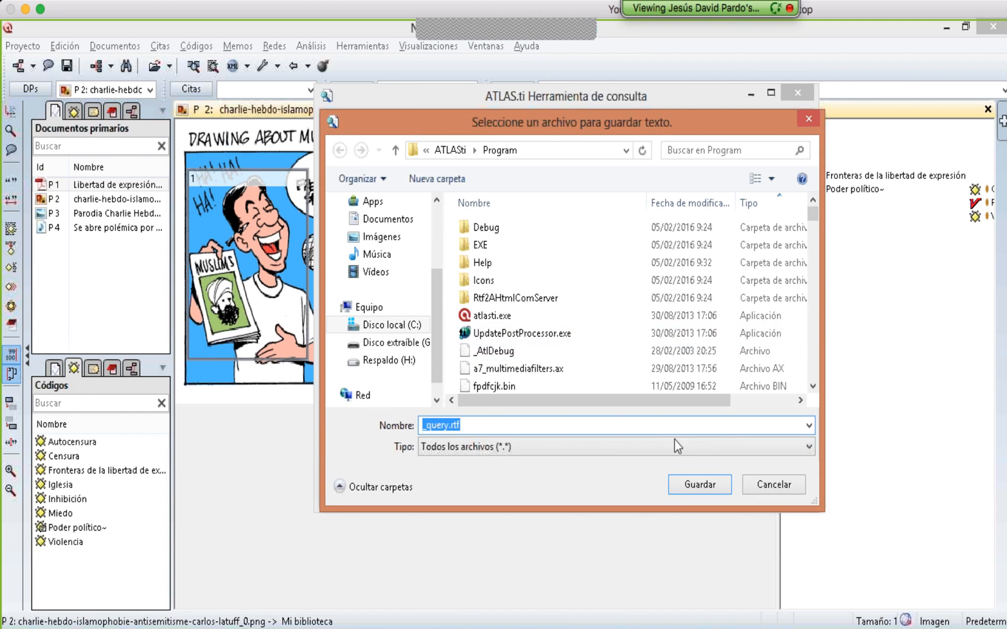
pyautogui.click(702, 482)
pyautogui.click(546, 339)
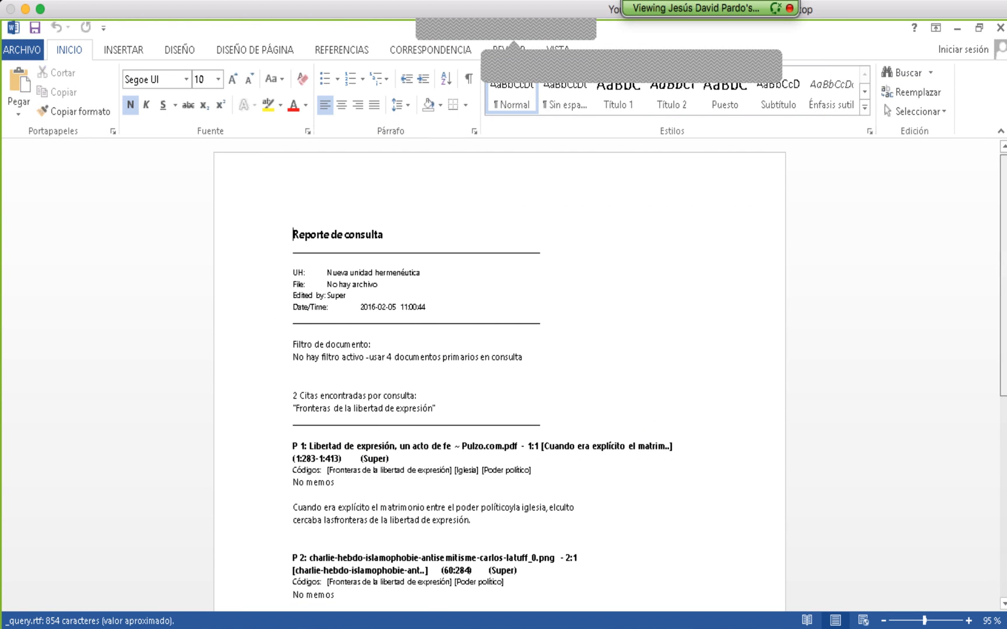
# - Review the exported query report's quotation text and cartoon image in the document
pyautogui.scroll(-5, 966, 349)
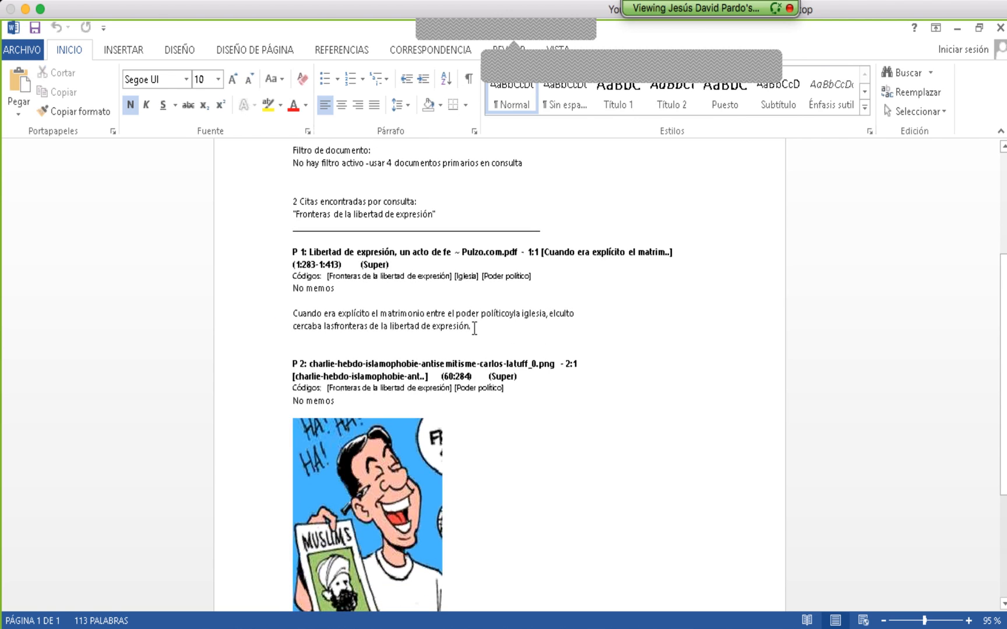
pyautogui.moveTo(472, 326); pyautogui.dragTo(259, 310)
pyautogui.click(415, 460)
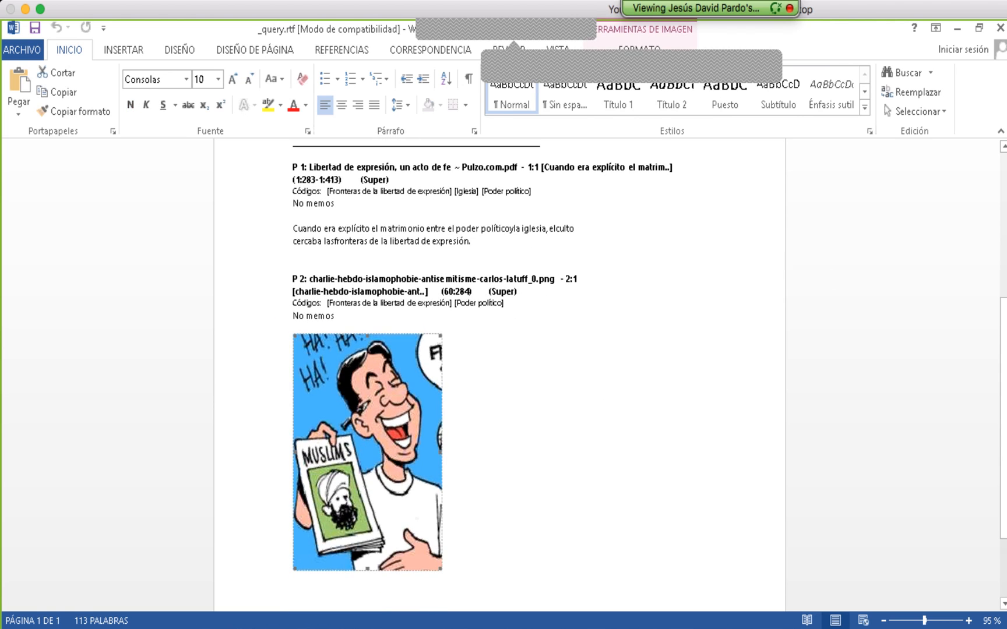
pyautogui.click(495, 424)
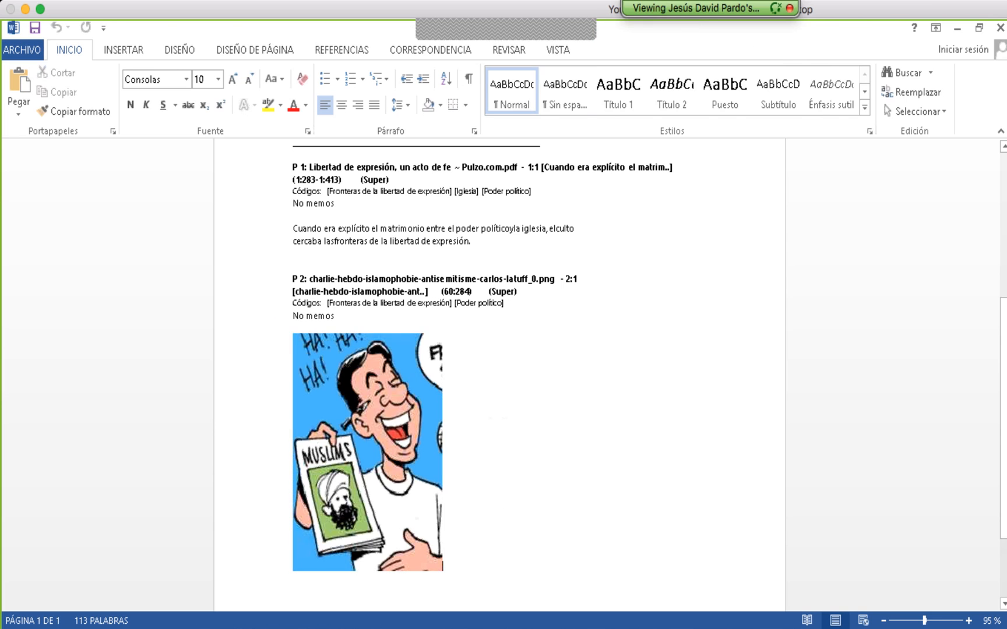
# - Minimize the report document and close the Query Tool
pyautogui.click(959, 27)
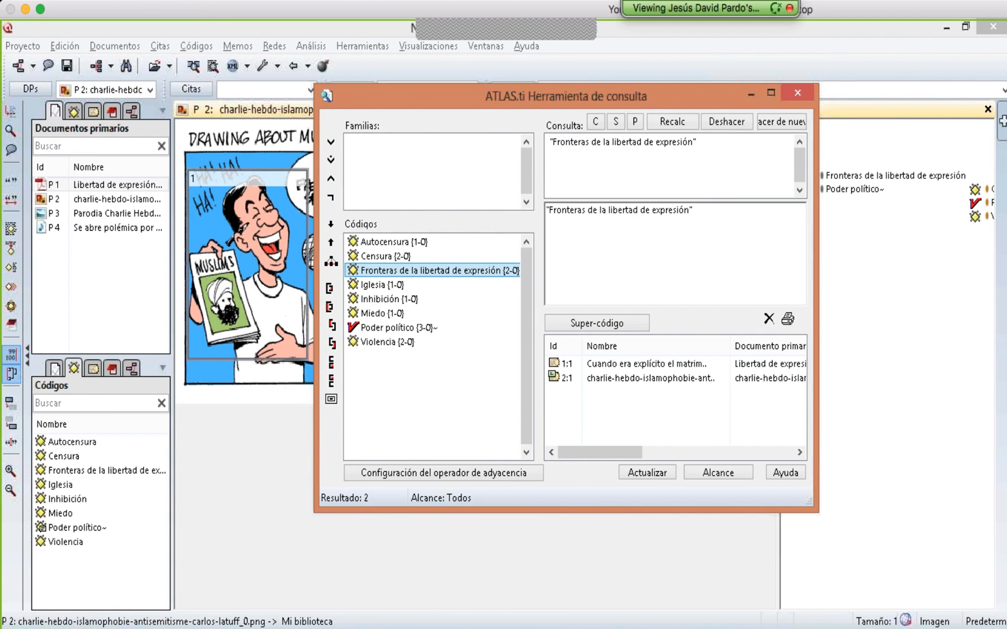
pyautogui.click(798, 92)
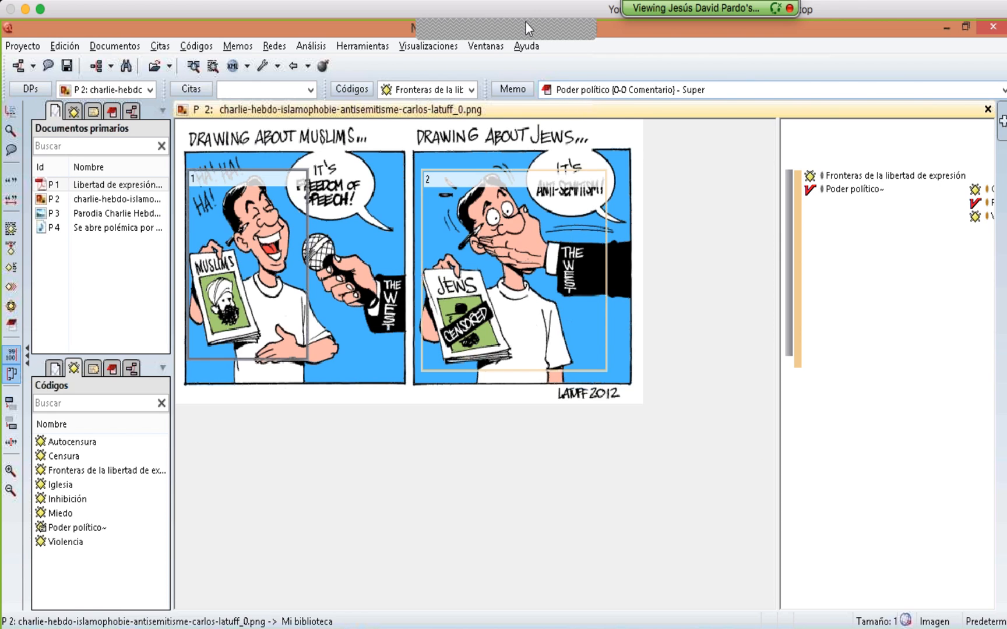
pyautogui.moveTo(525, 23)
pyautogui.click(699, 45)
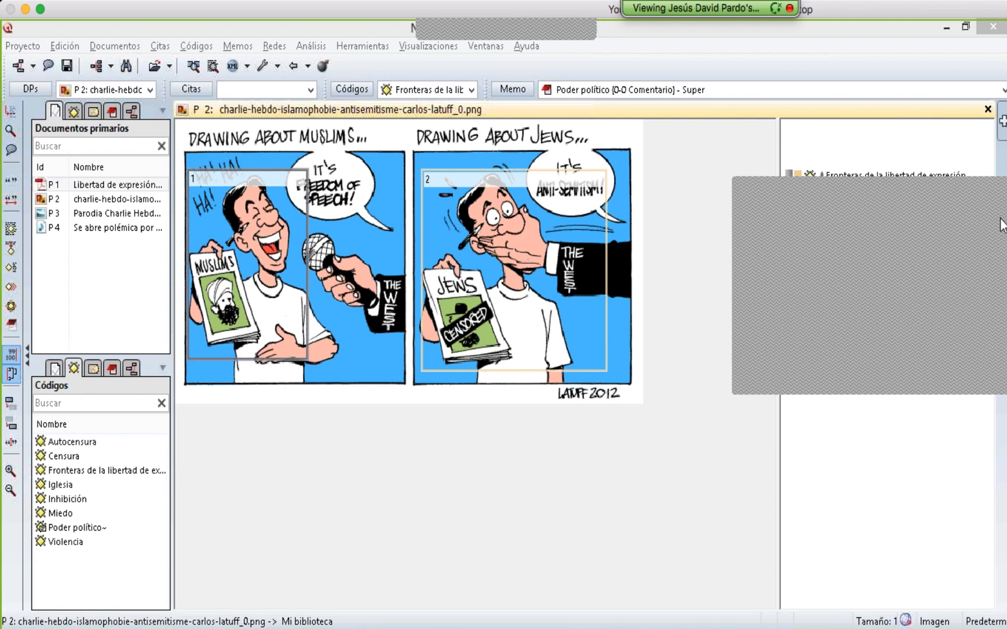
pyautogui.click(304, 29)
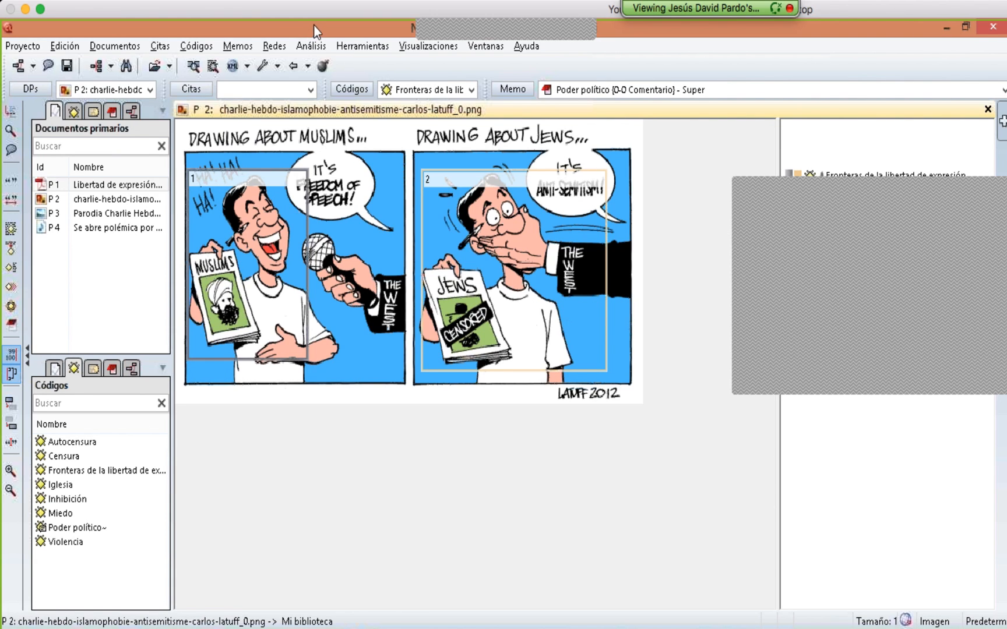
# - Start saving a copy bundle and save the hermeneutic unit as Prueba when asked
pyautogui.click(348, 47)
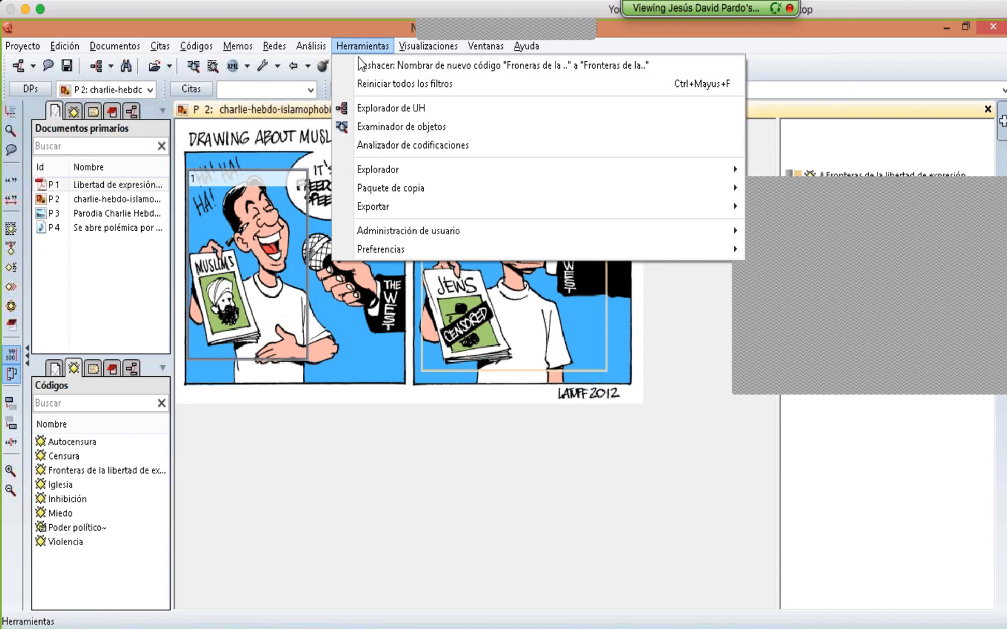
pyautogui.moveTo(369, 196)
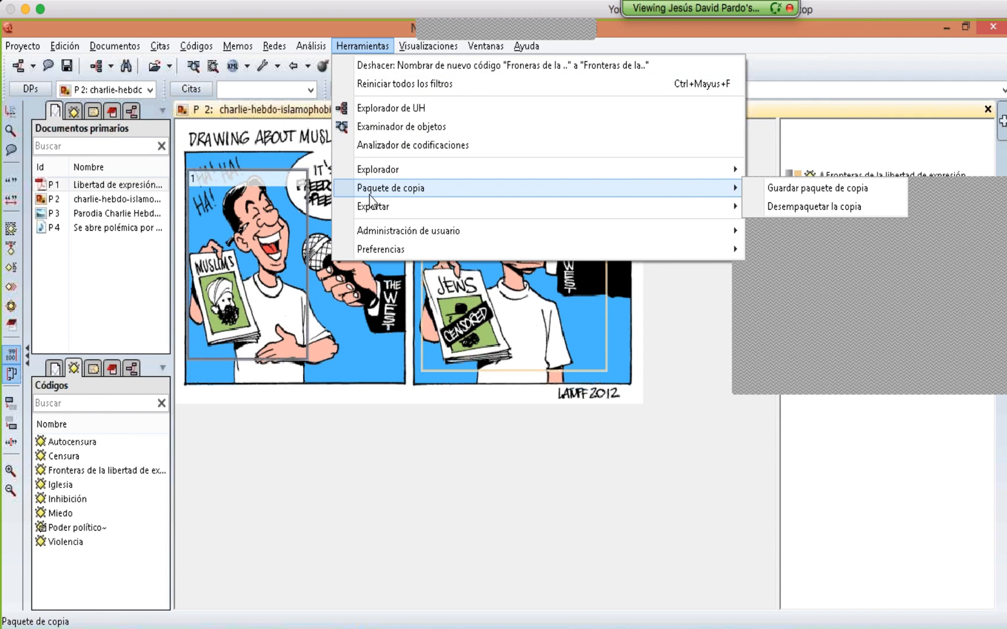
pyautogui.click(780, 194)
pyautogui.click(602, 338)
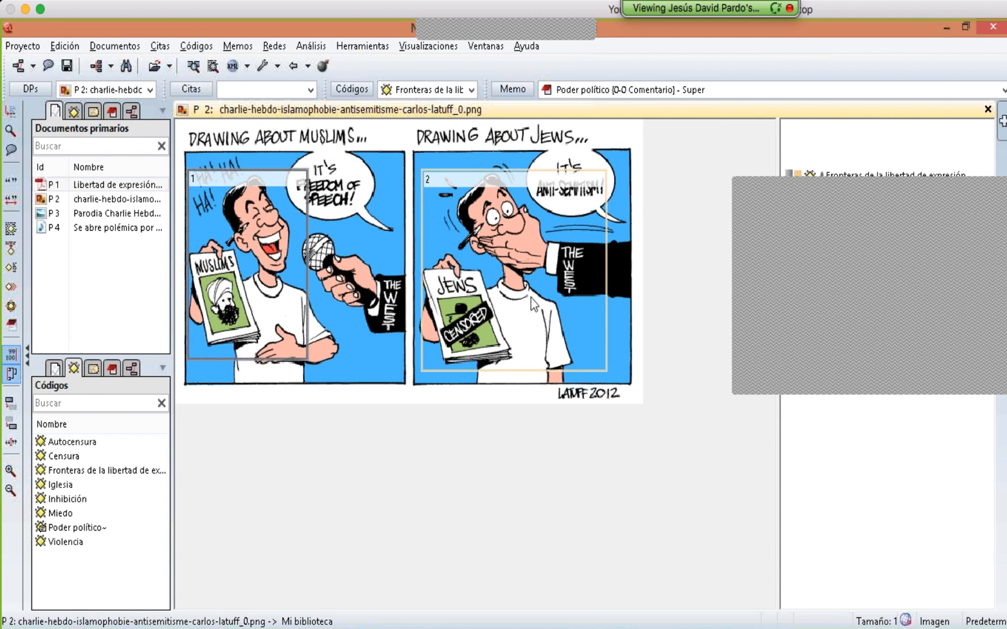
pyautogui.click(67, 66)
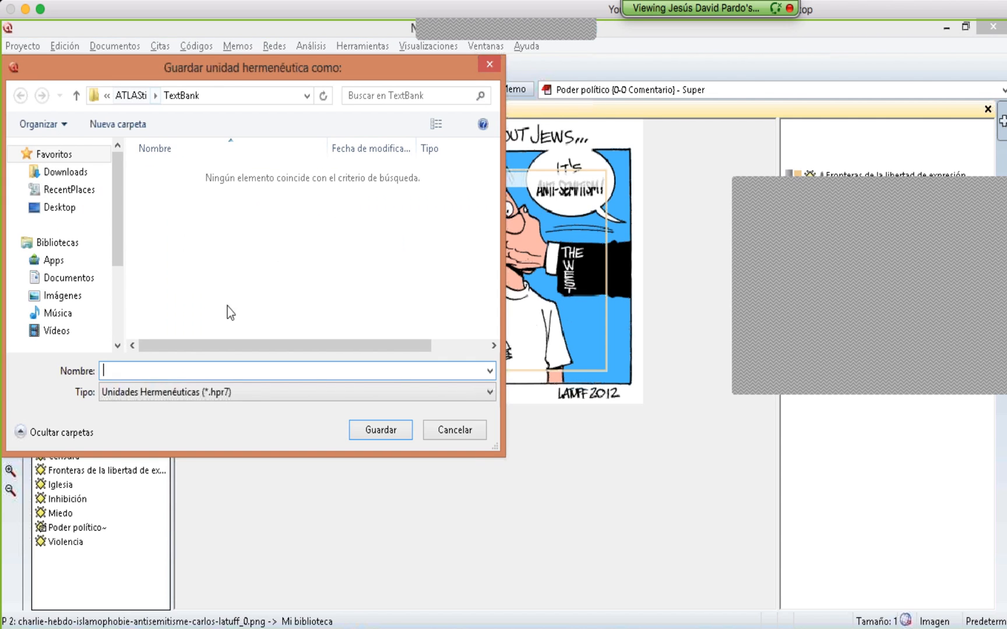
pyautogui.write('Prueba')
pyautogui.press('Return')
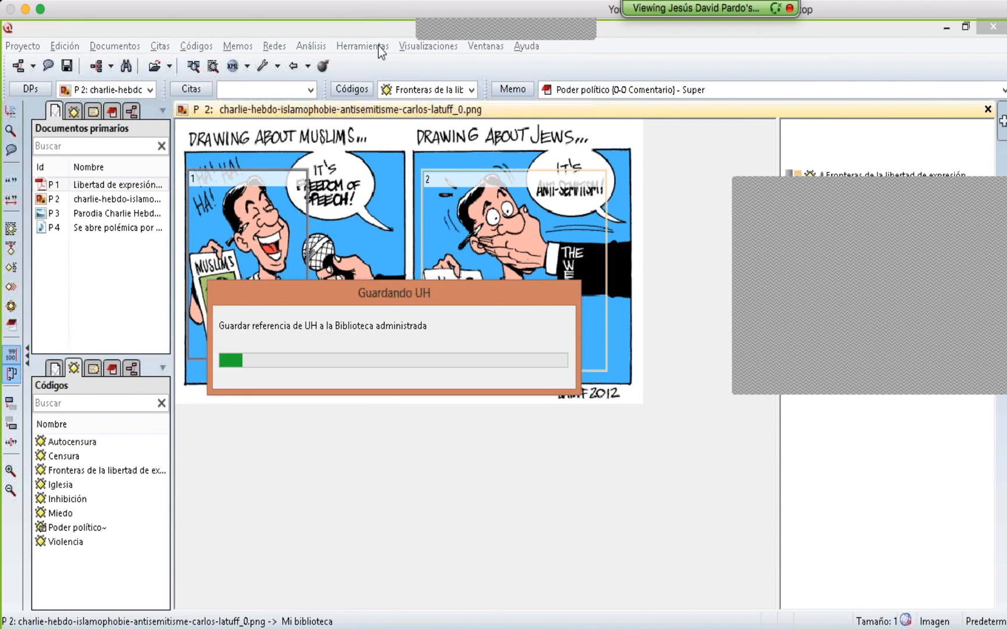
# - Create a copy bundle of all four documents, saving Prueba.atlcb on the Desktop
pyautogui.click(378, 47)
pyautogui.moveTo(446, 190)
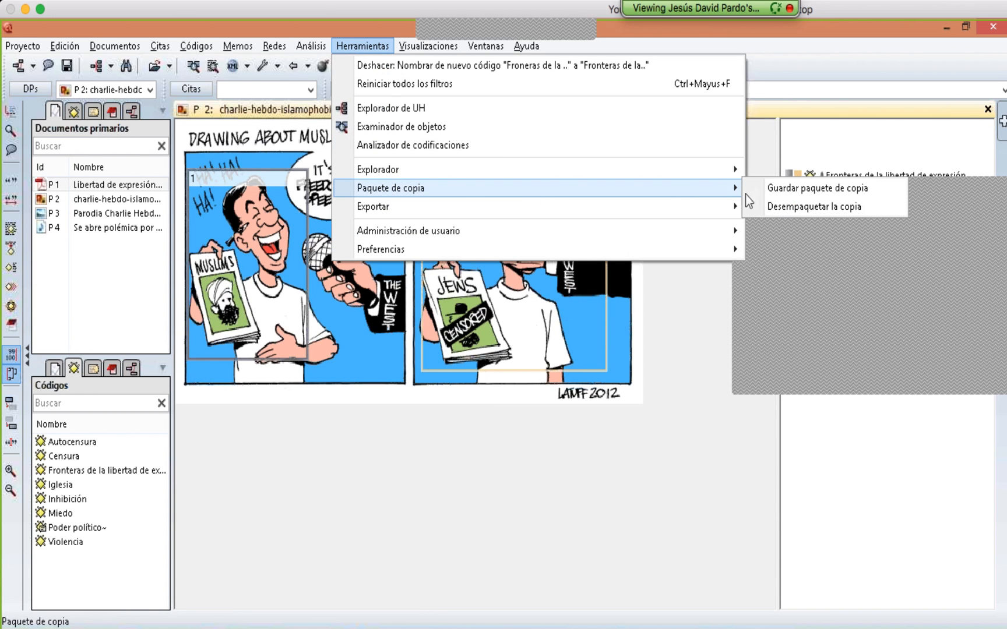
pyautogui.click(768, 190)
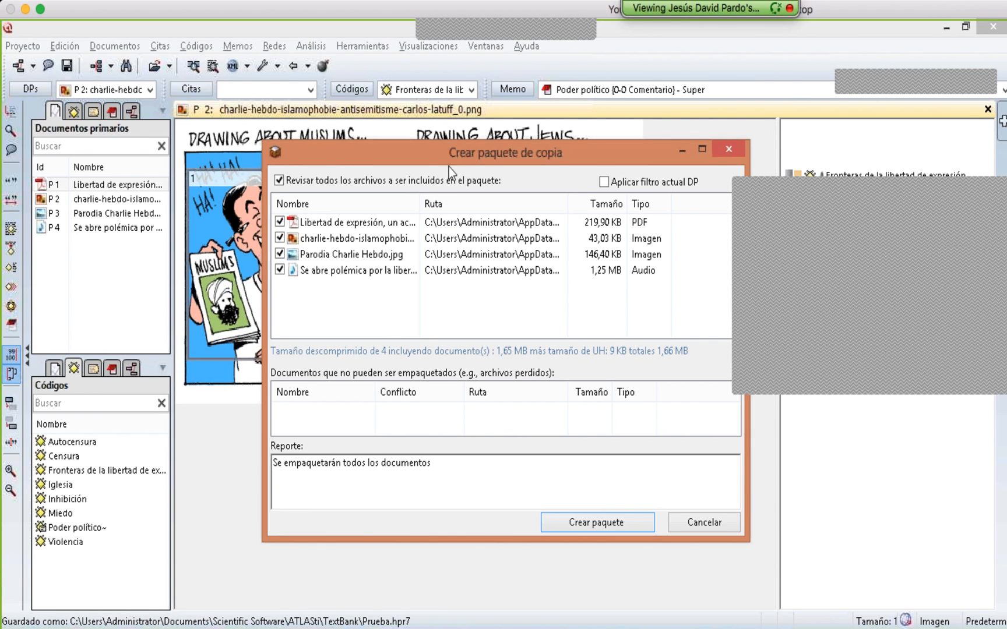
pyautogui.moveTo(443, 153); pyautogui.dragTo(262, 130)
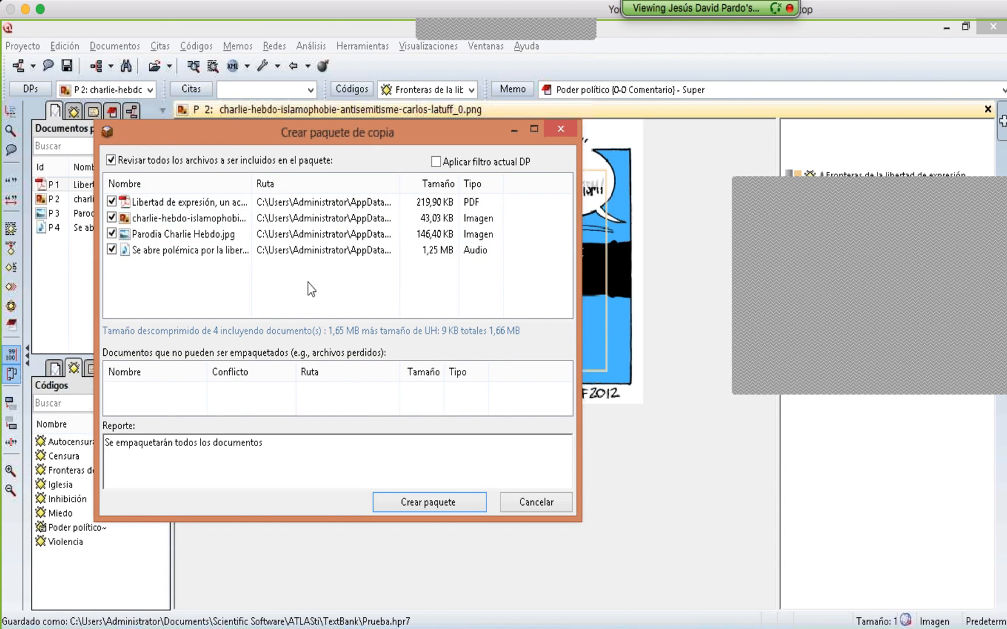
pyautogui.click(426, 502)
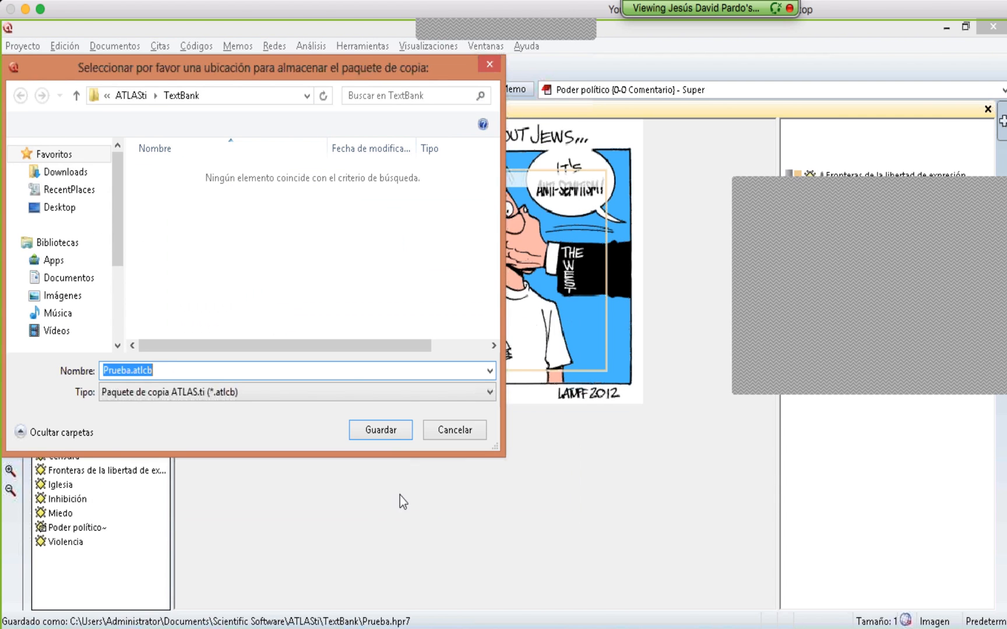
pyautogui.click(153, 372)
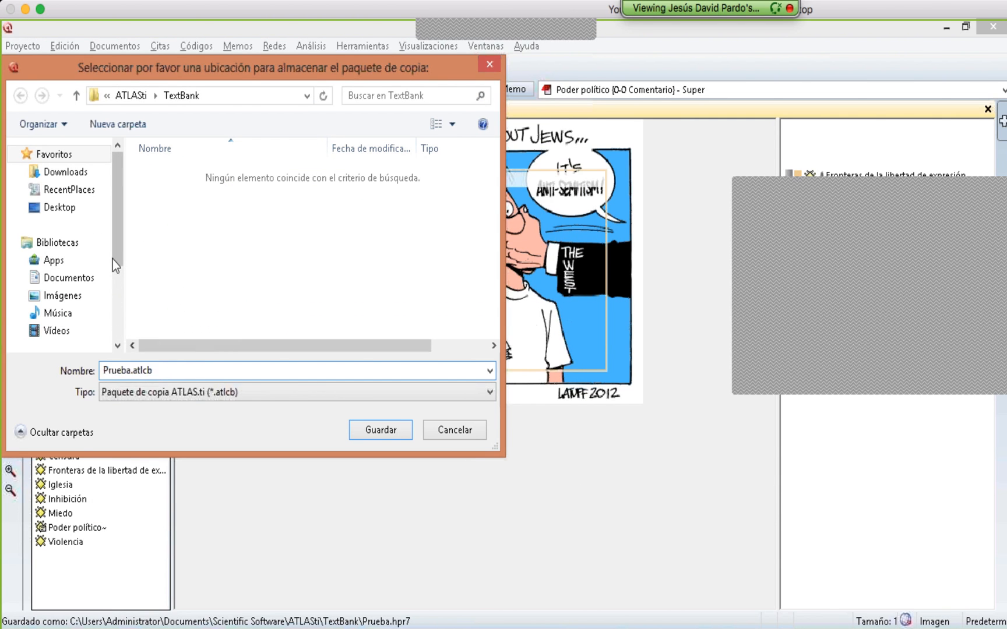
pyautogui.click(72, 208)
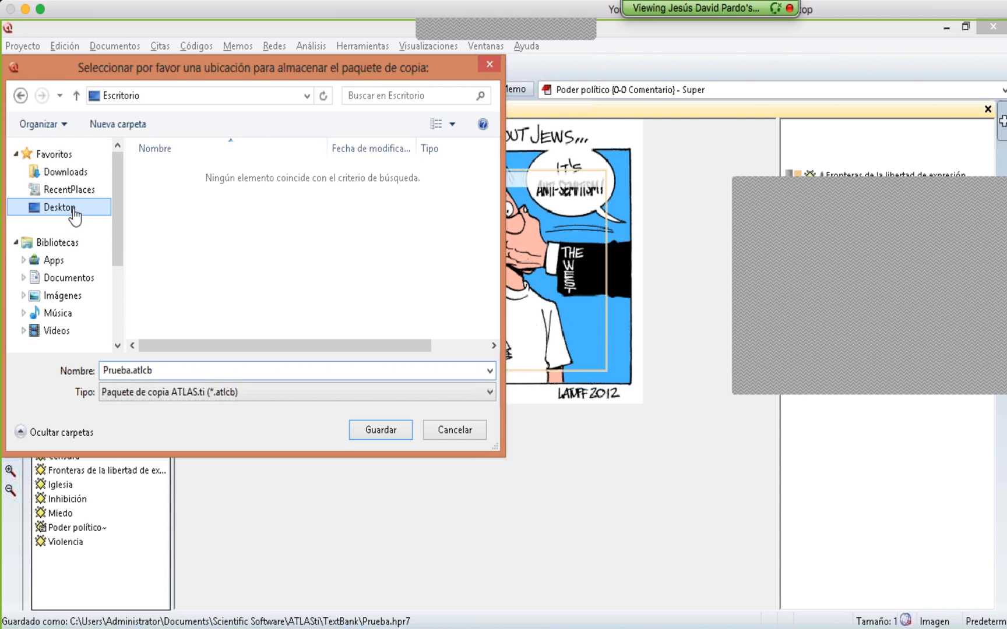
pyautogui.click(373, 430)
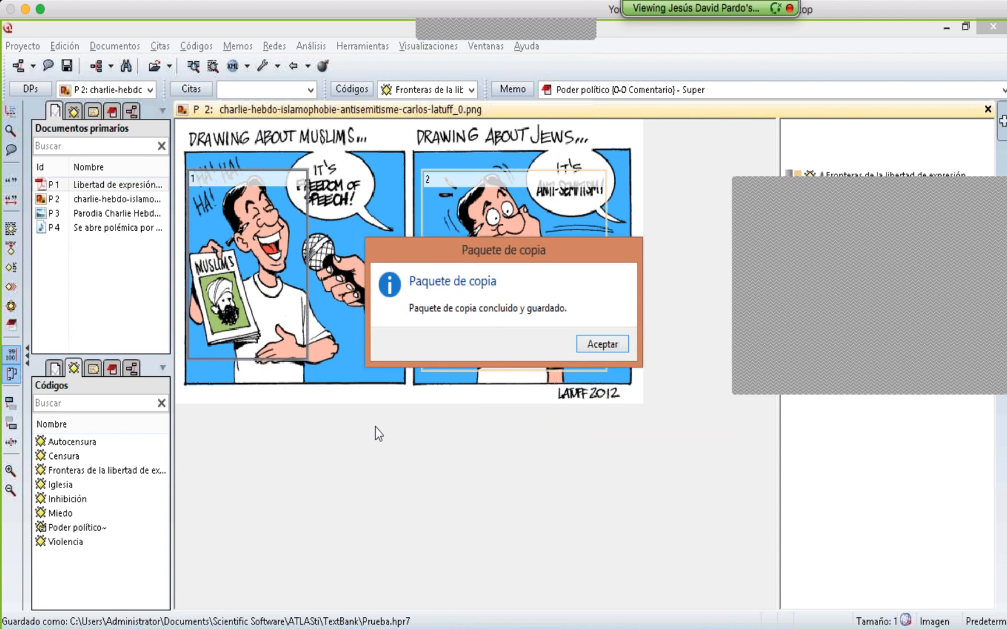
pyautogui.click(602, 344)
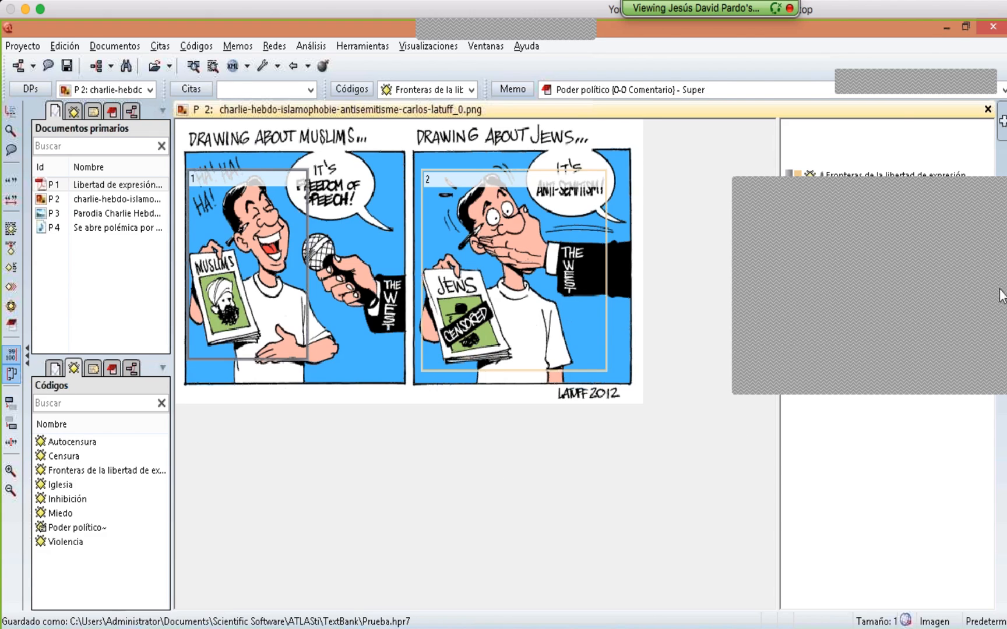